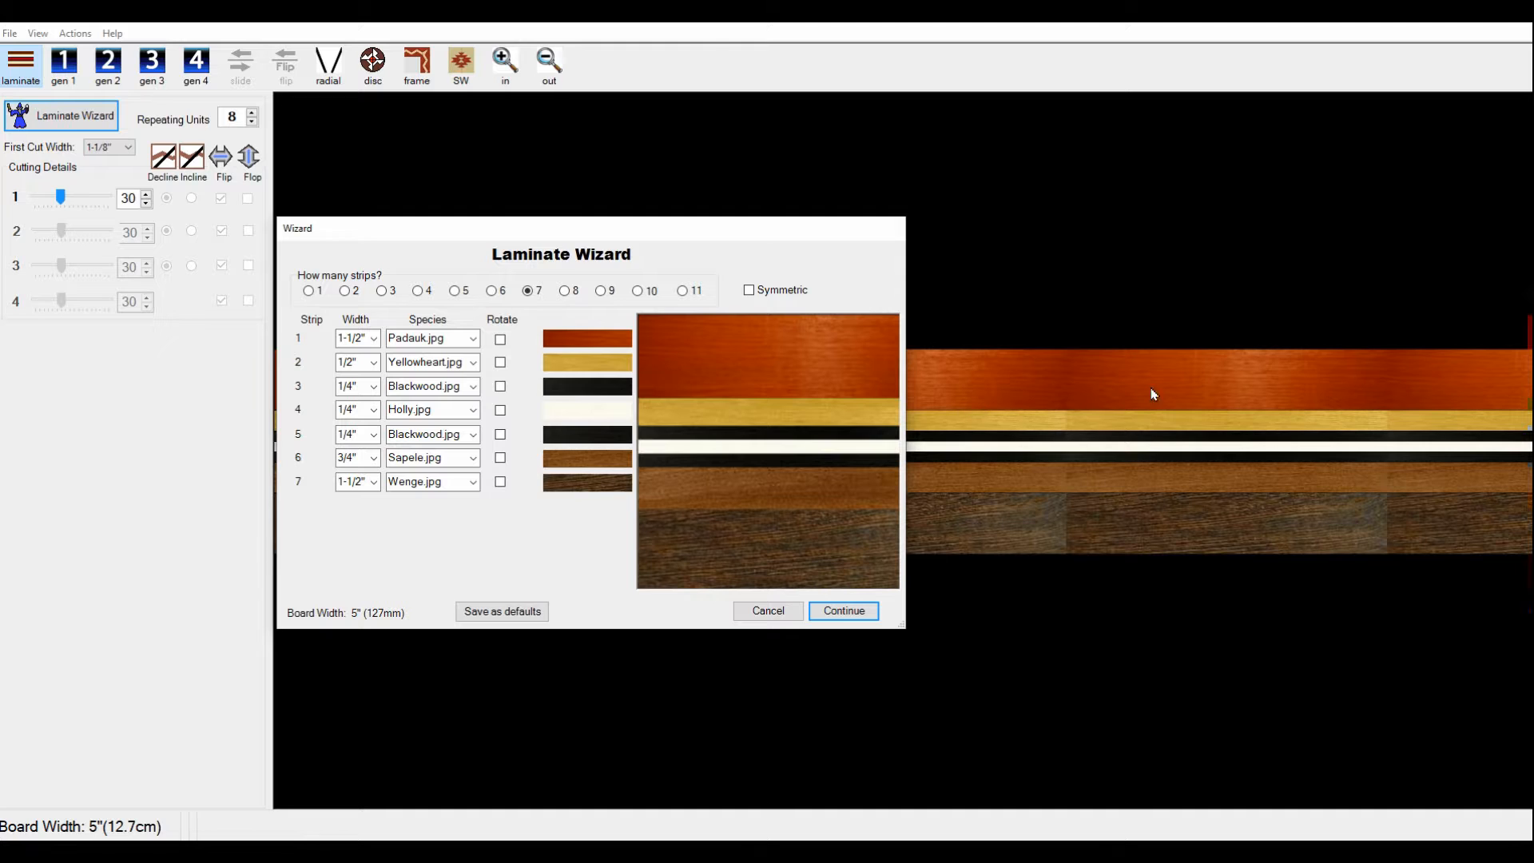
# - Accept the seven-strip laminate board and set the first cut width to 2-1/4 inches in the radial segment layout
pyautogui.moveTo(667, 236)
pyautogui.mouseDown()
pyautogui.moveTo(823, 231)
pyautogui.moveTo(662, 247)
pyautogui.mouseUp()
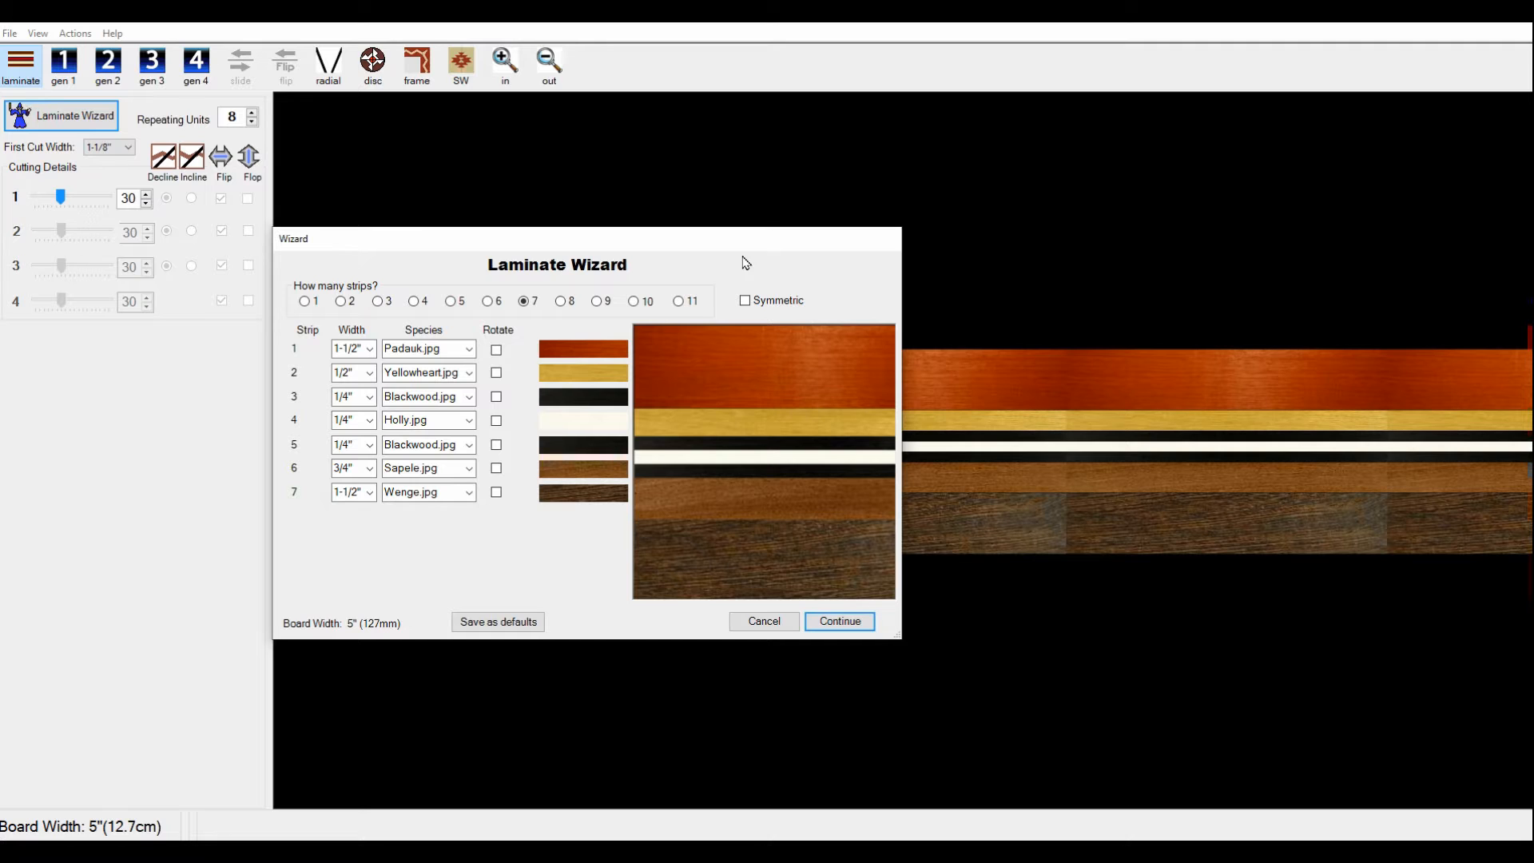
pyautogui.click(822, 624)
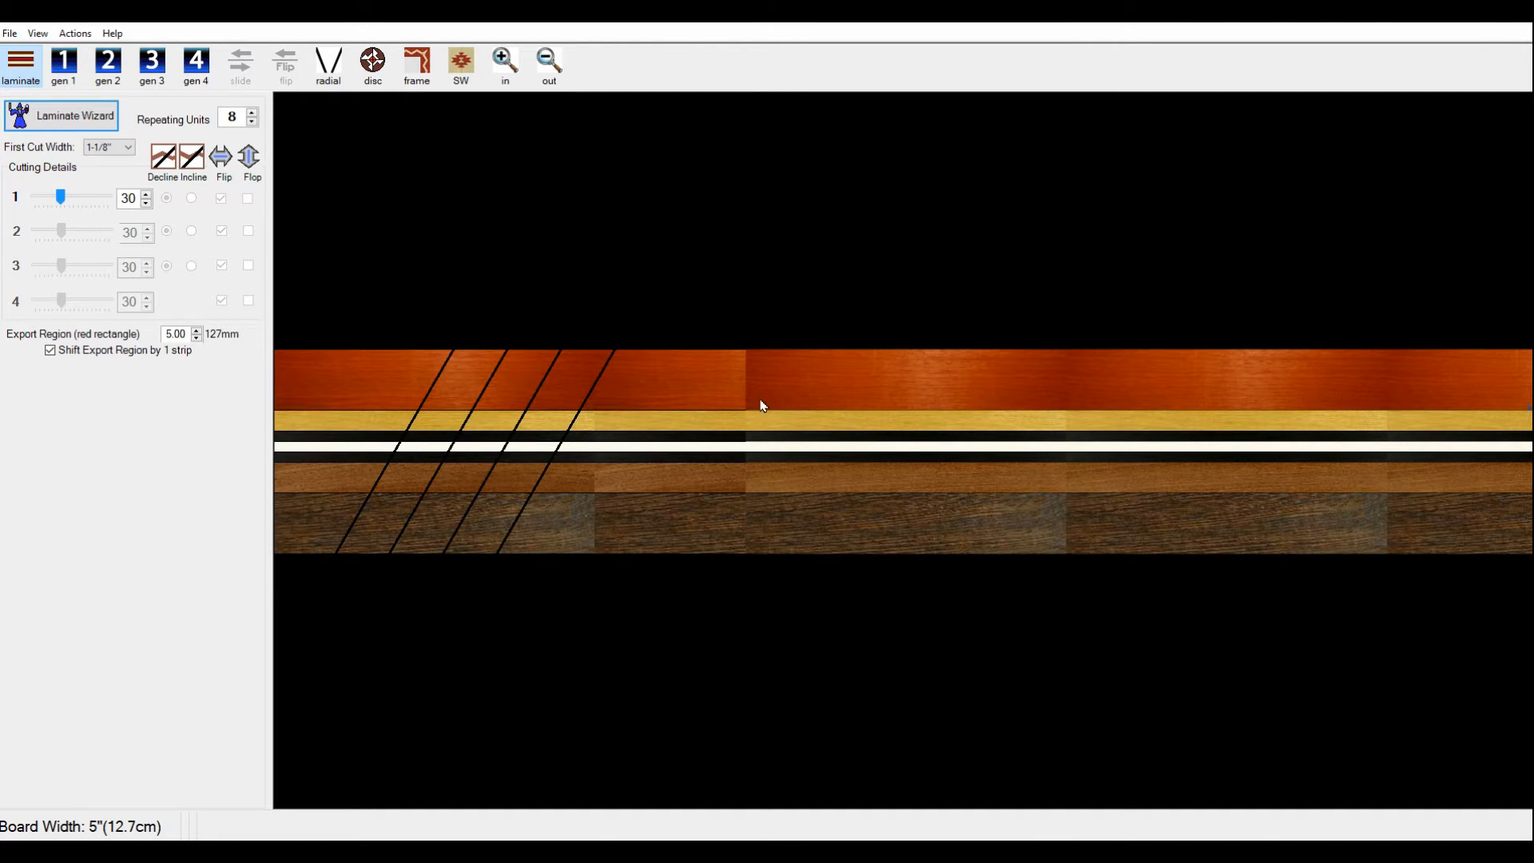
pyautogui.click(328, 80)
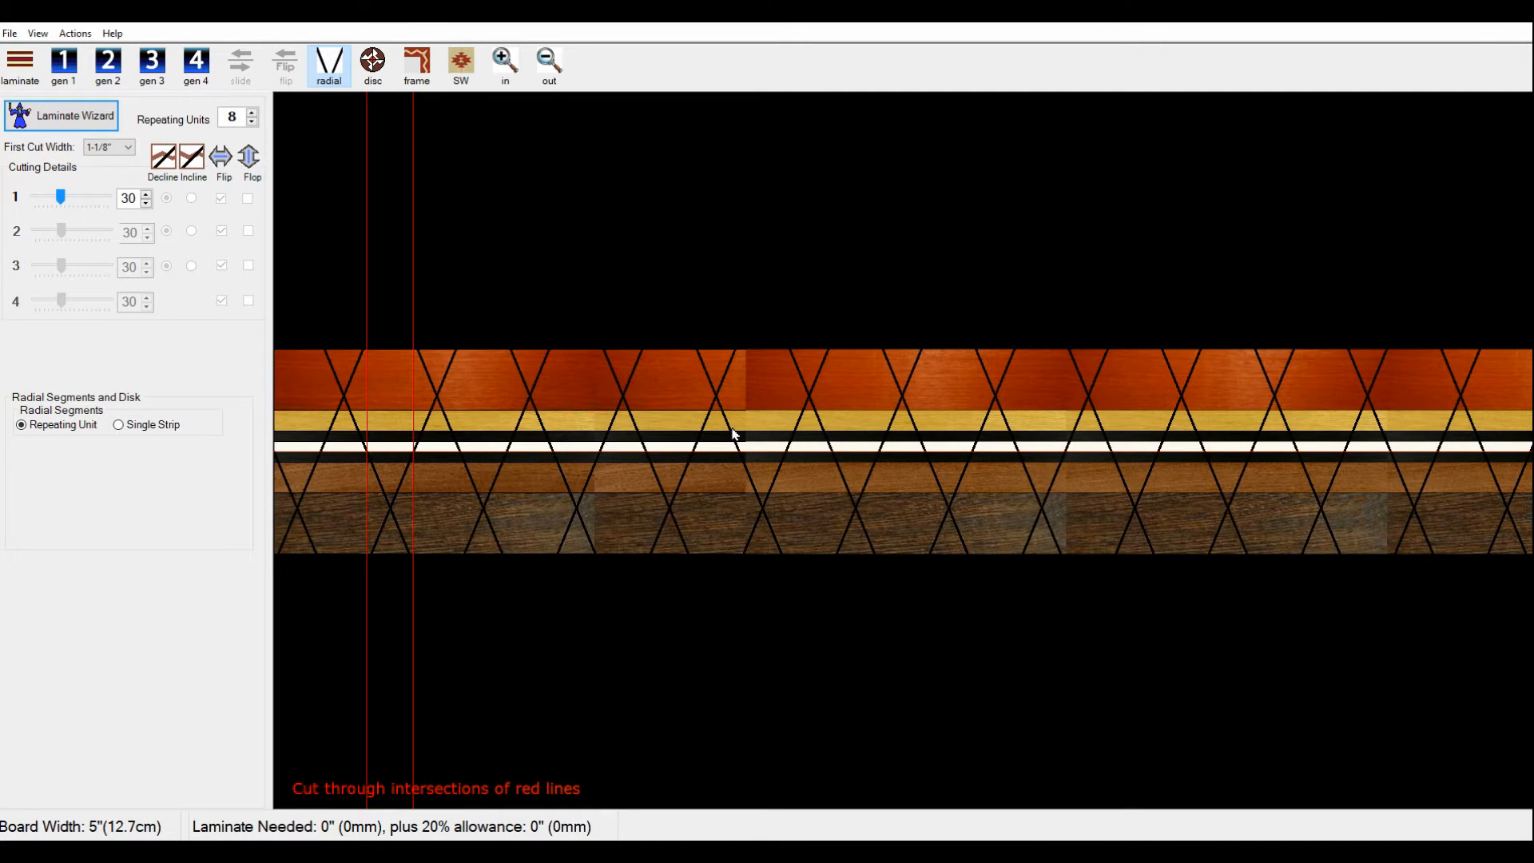
pyautogui.click(129, 148)
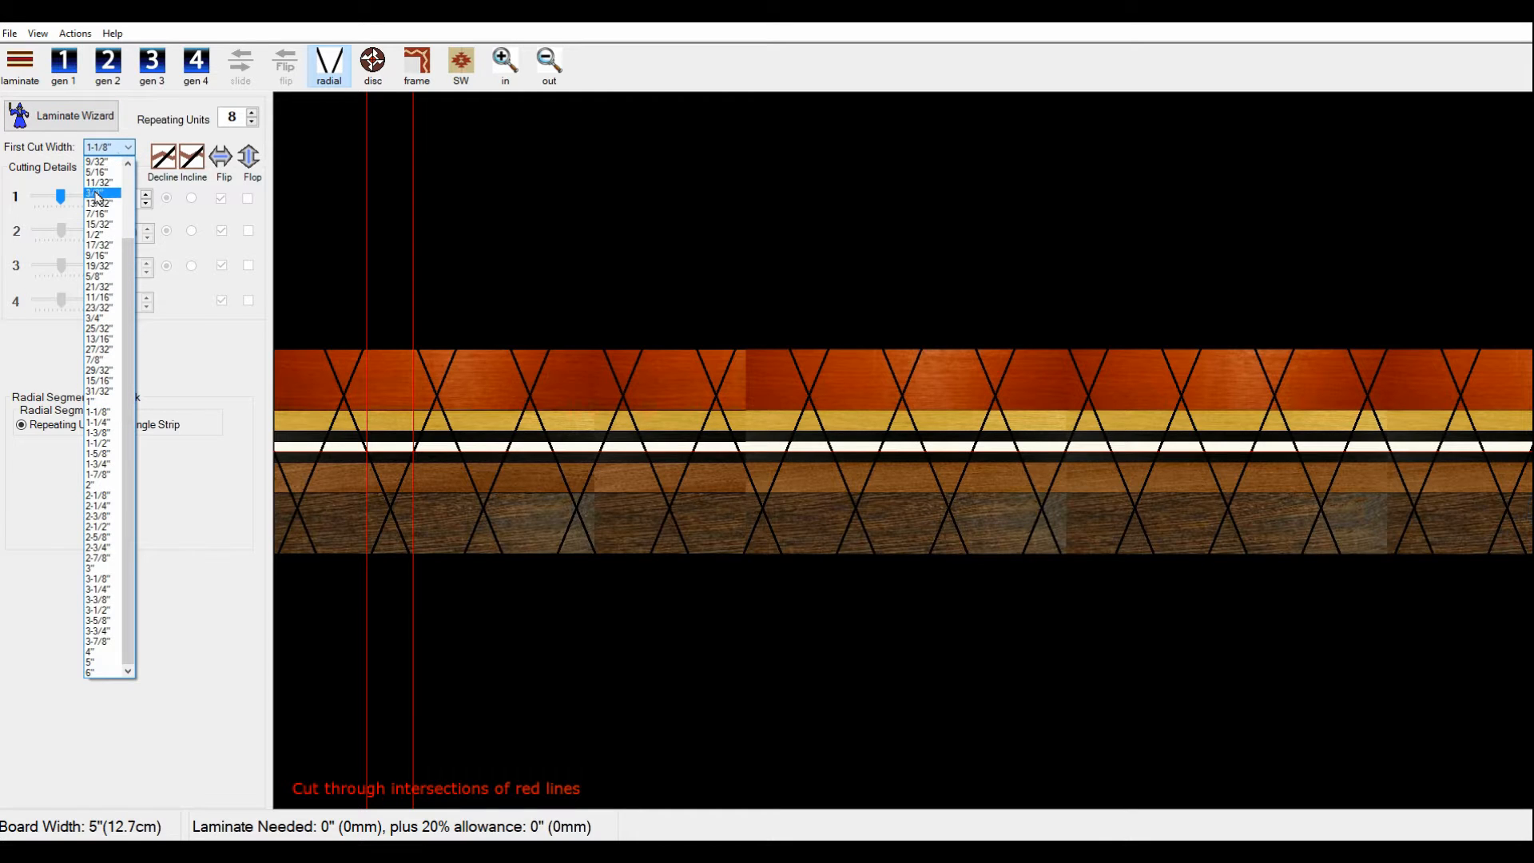
pyautogui.click(104, 507)
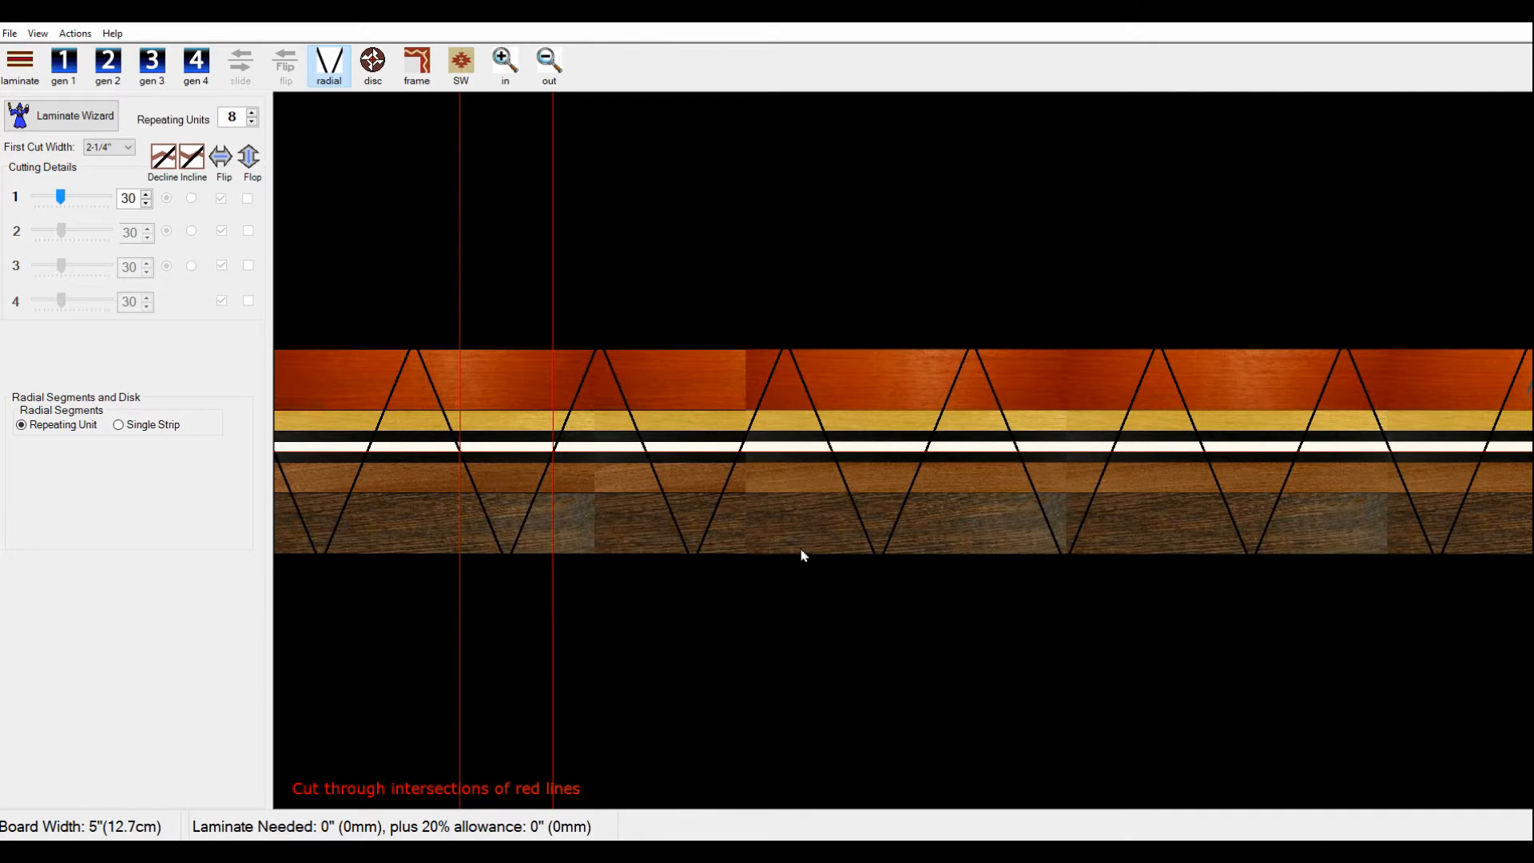
# - Preview the disc built from the plain laminate, comparing bottom, top-and-bottom and top segments, and finish with top segments
pyautogui.click(373, 62)
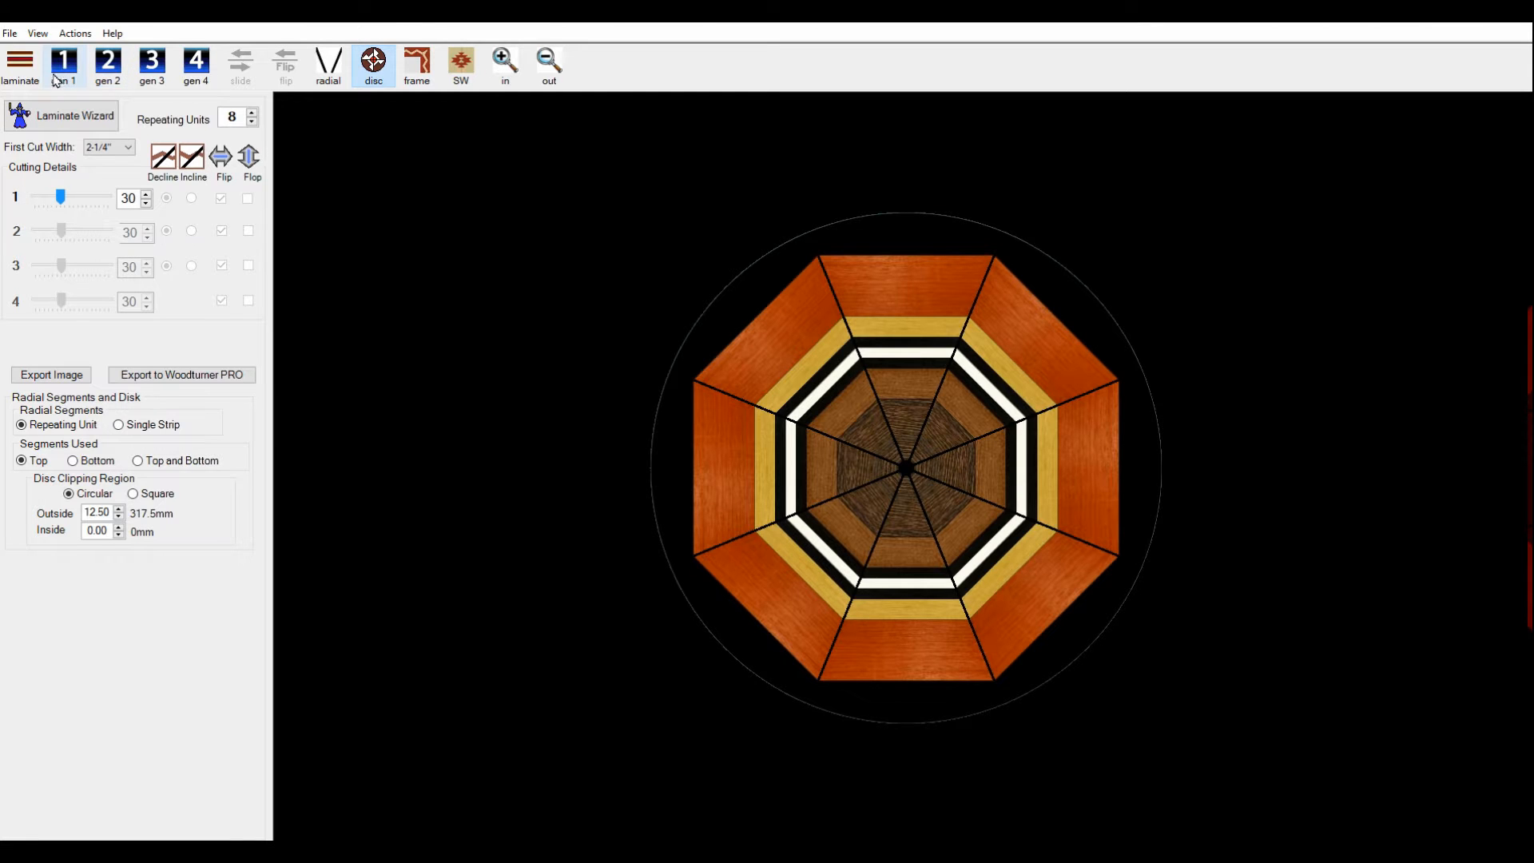
pyautogui.click(20, 64)
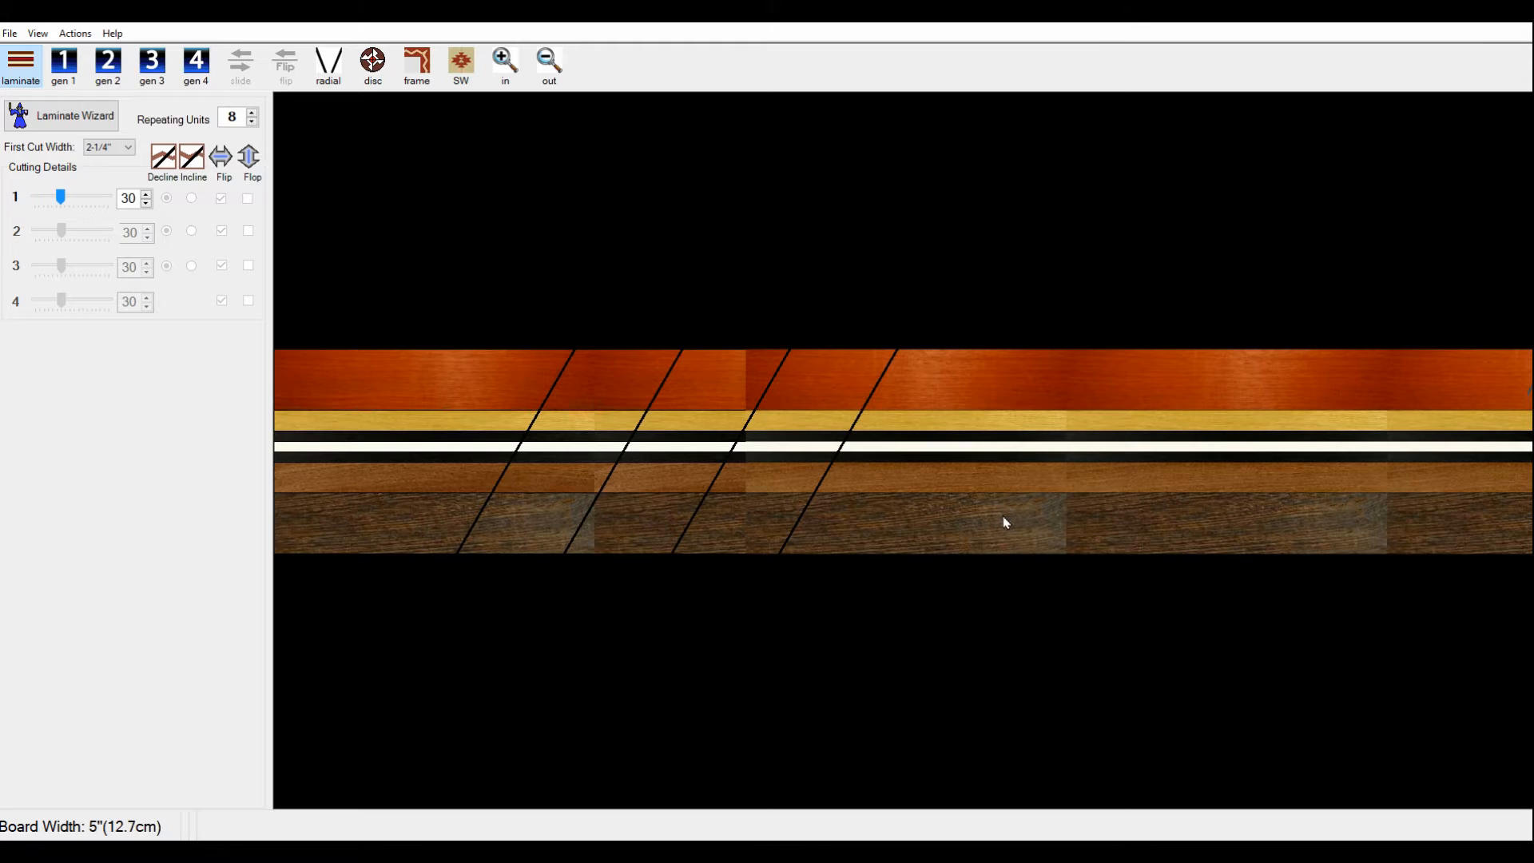
pyautogui.click(372, 63)
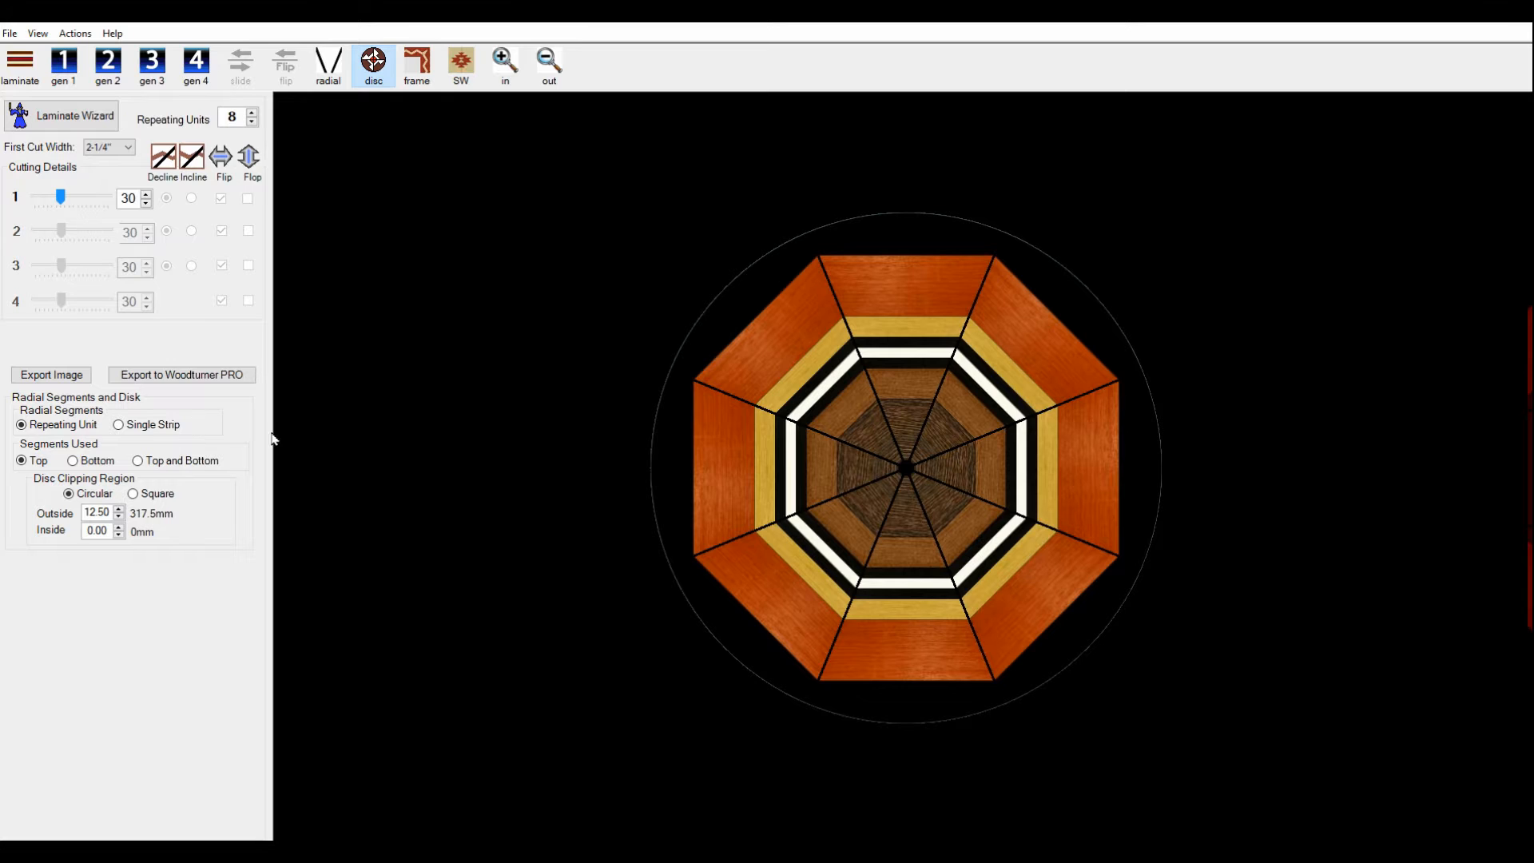
pyautogui.click(74, 461)
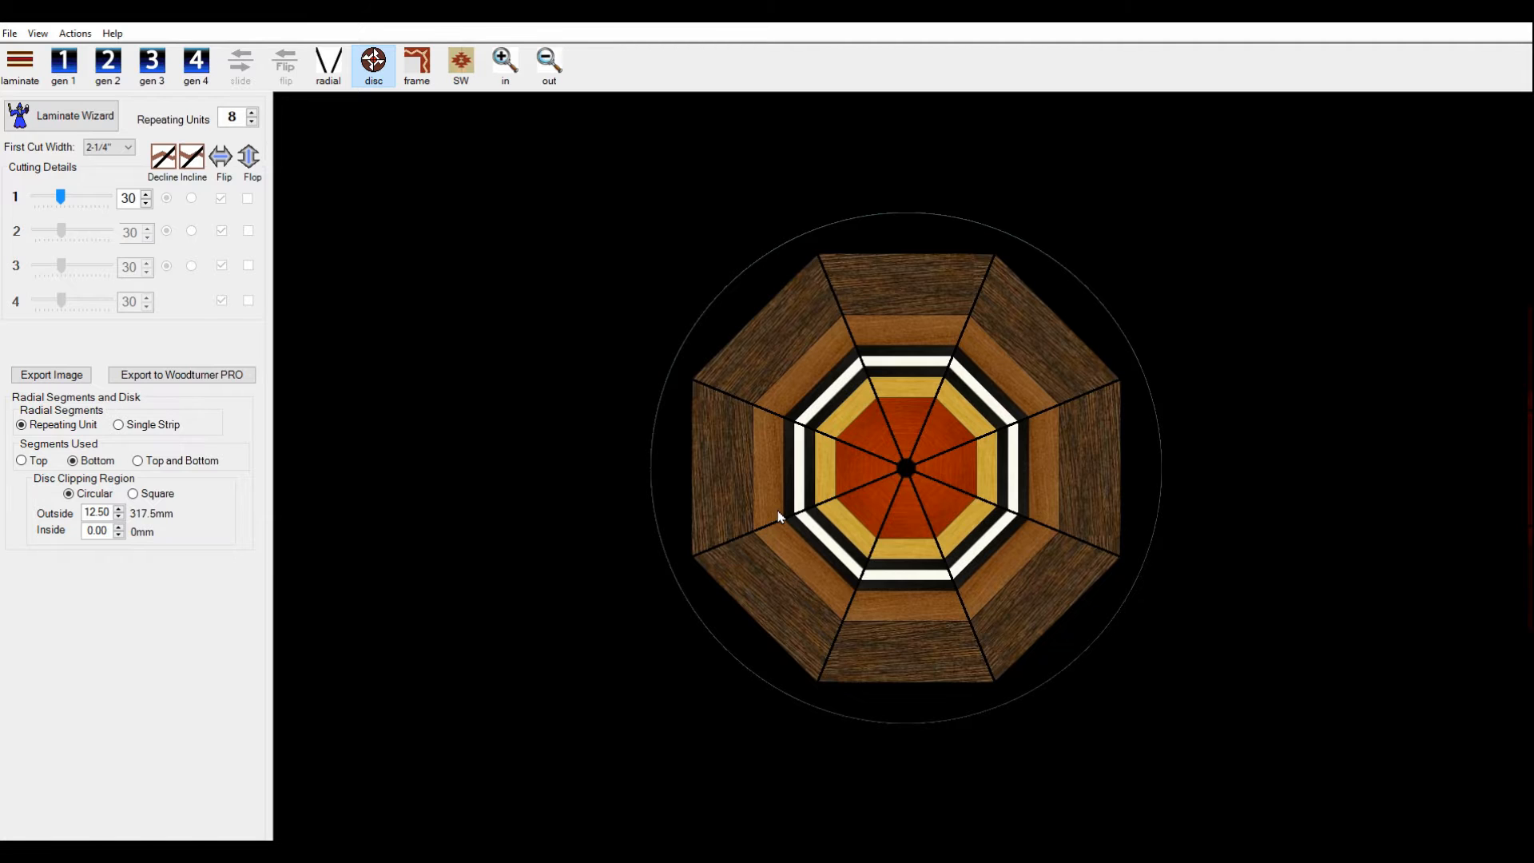
pyautogui.click(22, 461)
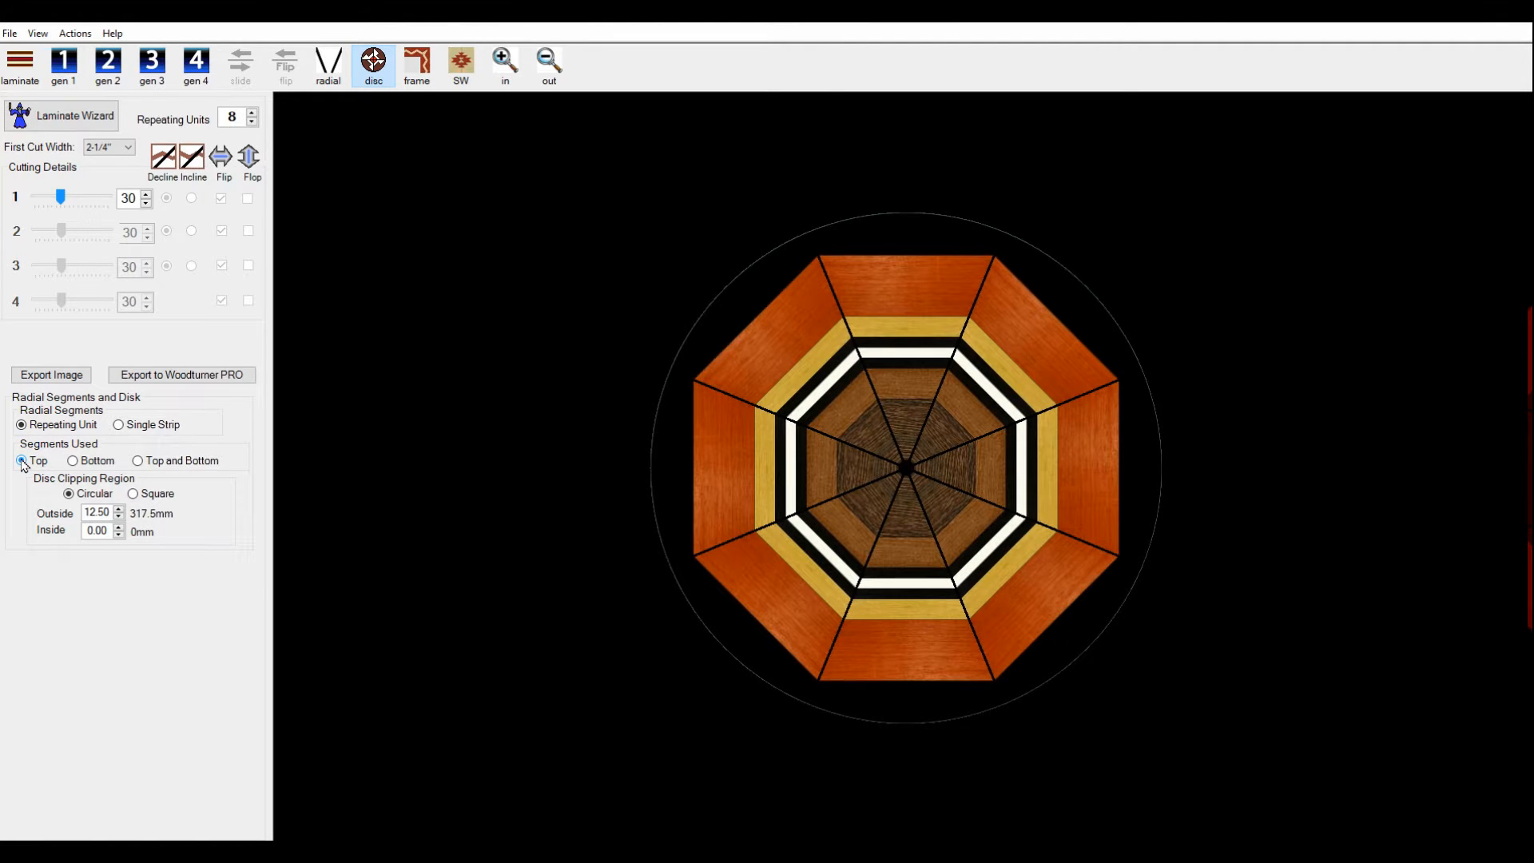
pyautogui.click(139, 461)
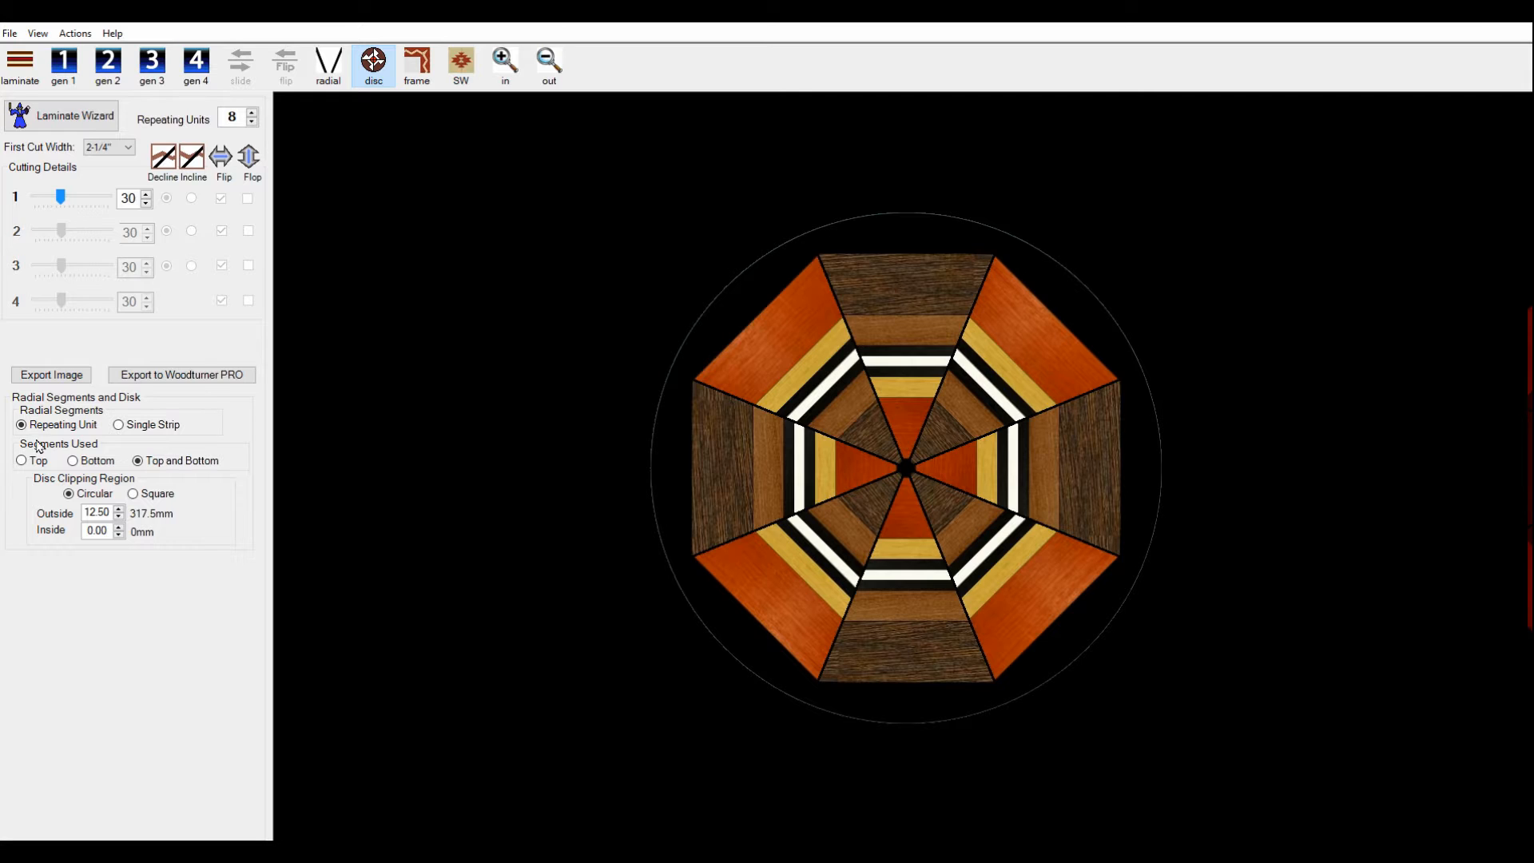
pyautogui.click(22, 461)
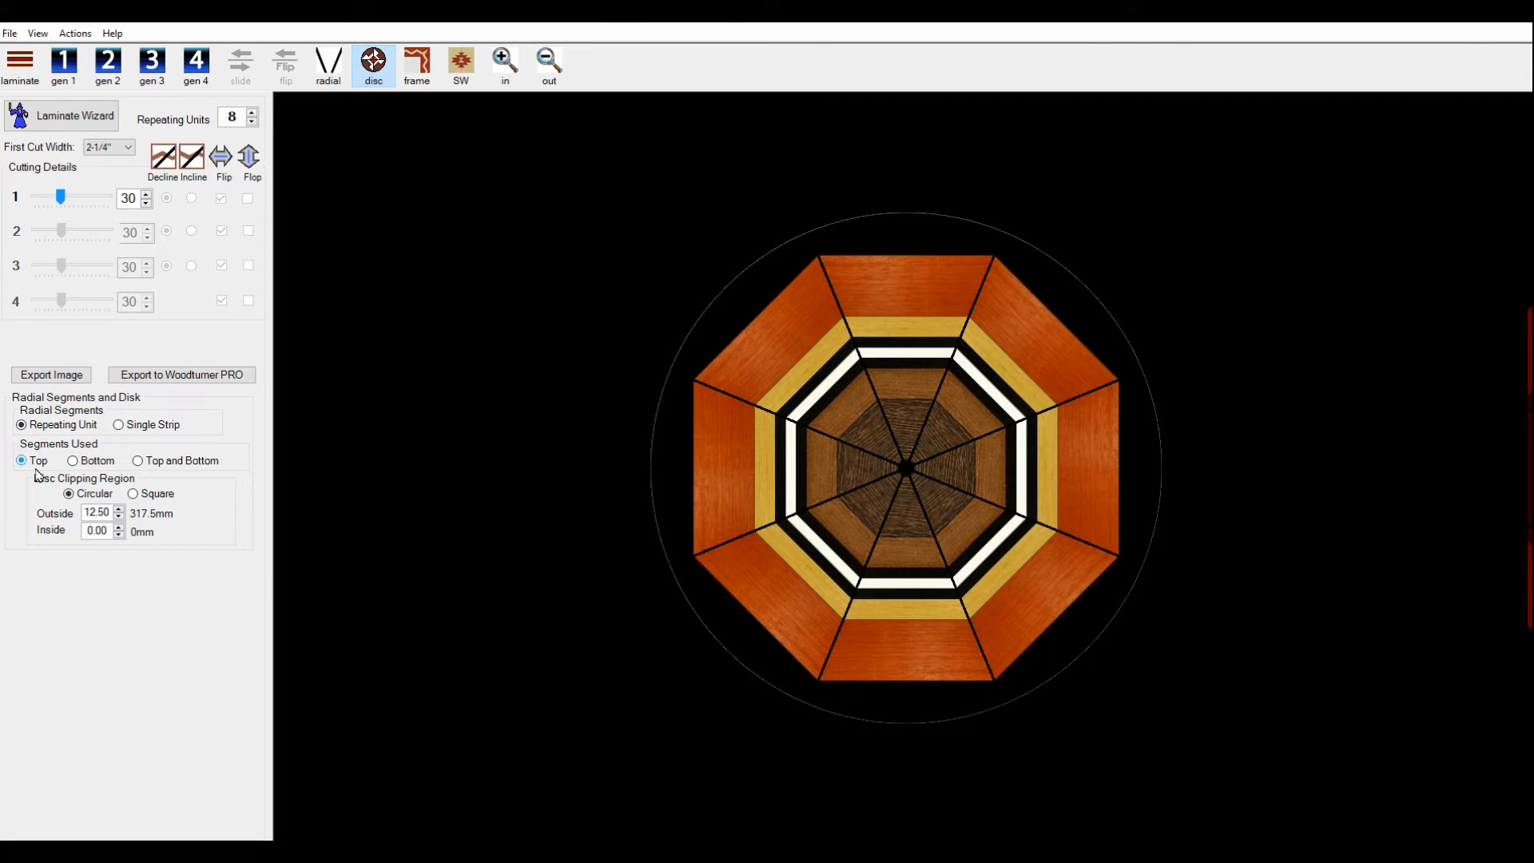
# - Try the circular clipping region at larger and smaller sizes, ending with an outside diameter of 10.25 inches
pyautogui.click(119, 509)
pyautogui.click(119, 509)
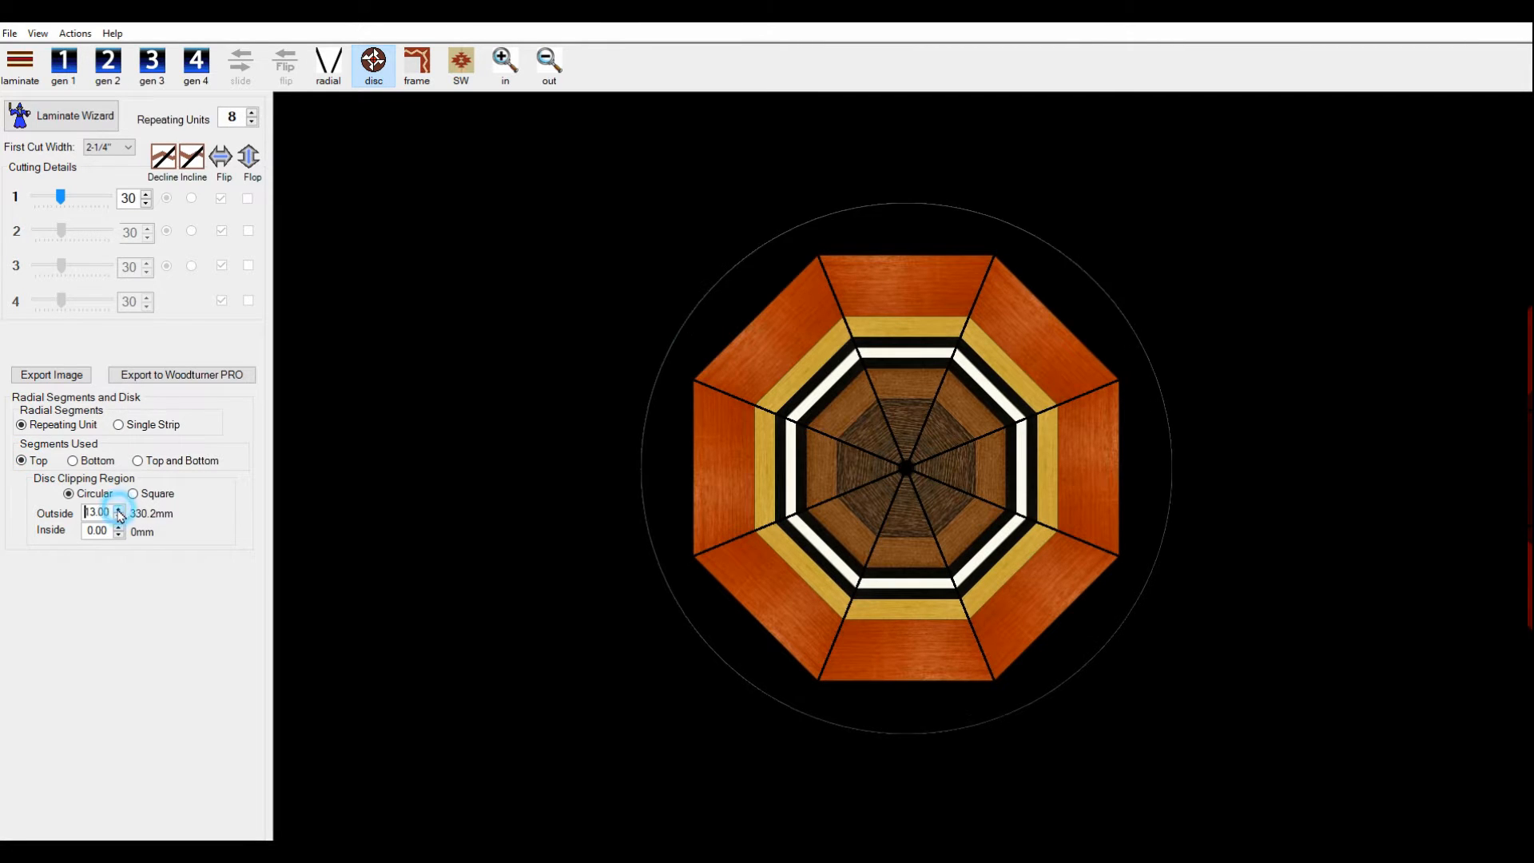
pyautogui.click(119, 509)
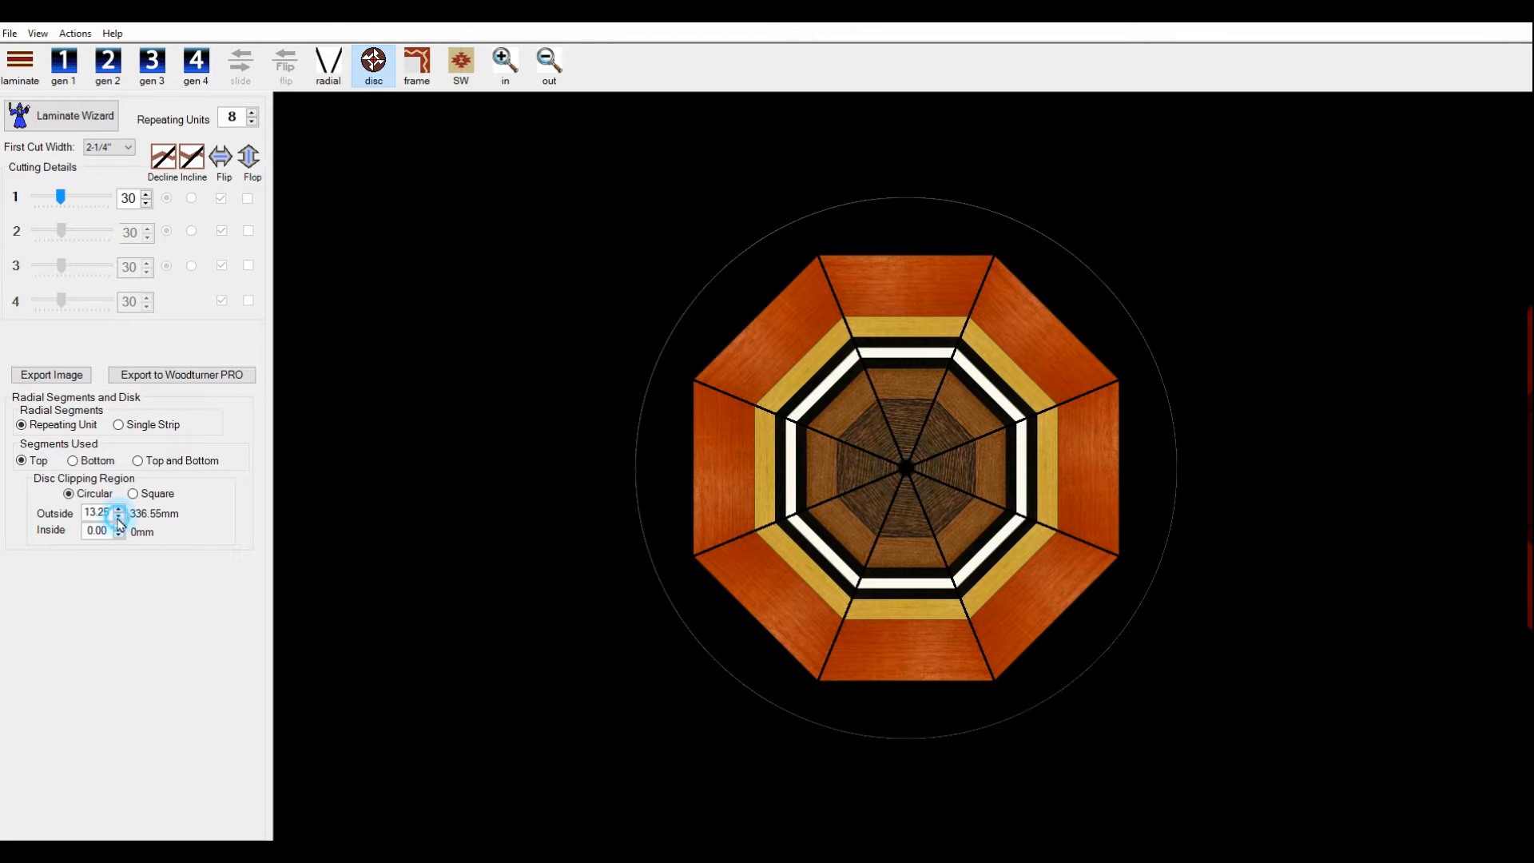
pyautogui.click(119, 516)
pyautogui.click(118, 516)
pyautogui.click(118, 516)
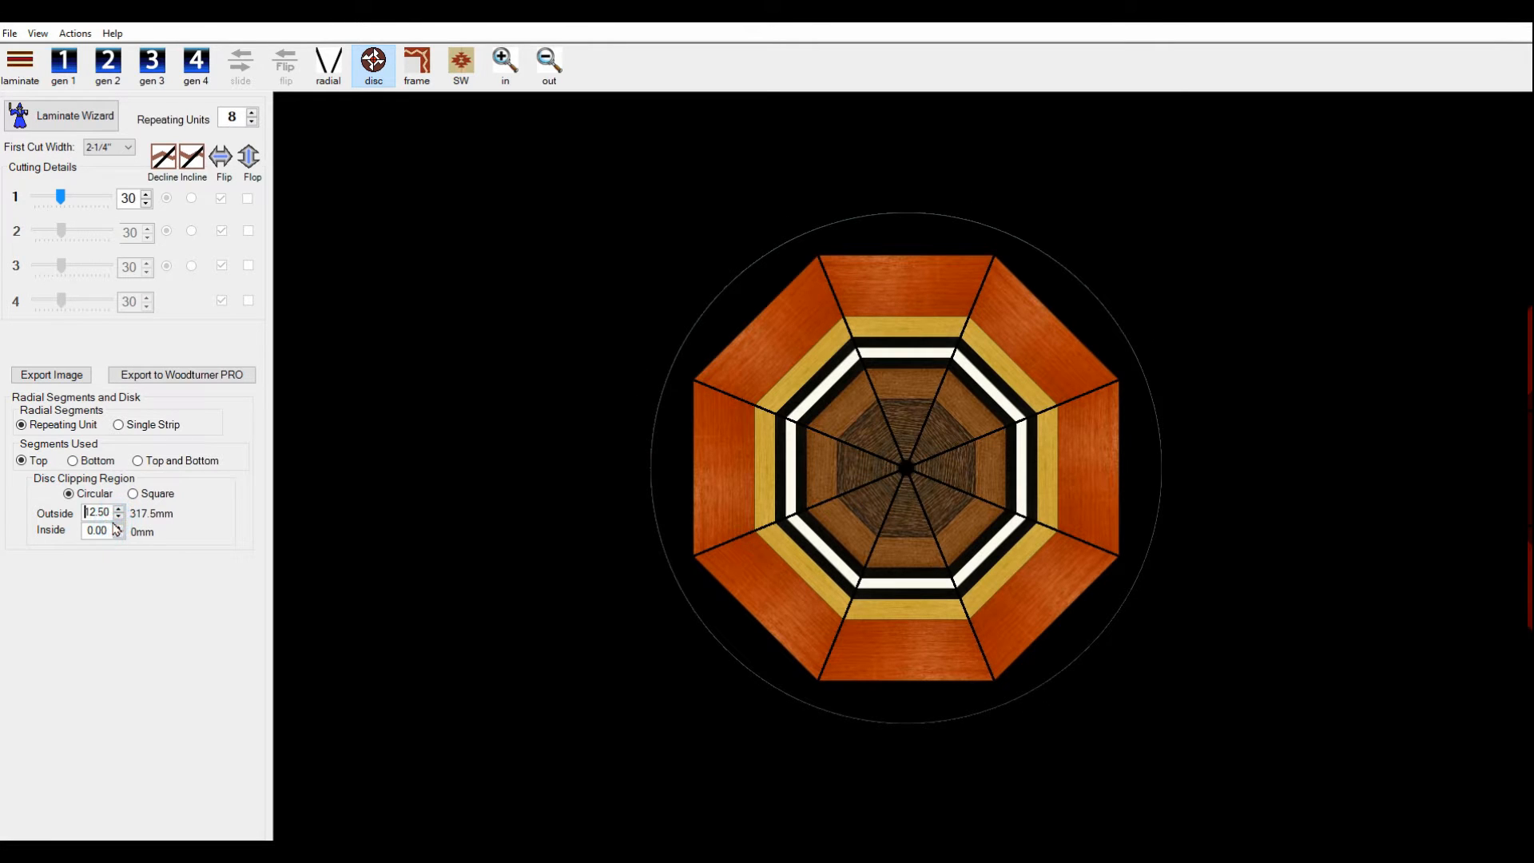
pyautogui.click(118, 518)
pyautogui.click(119, 518)
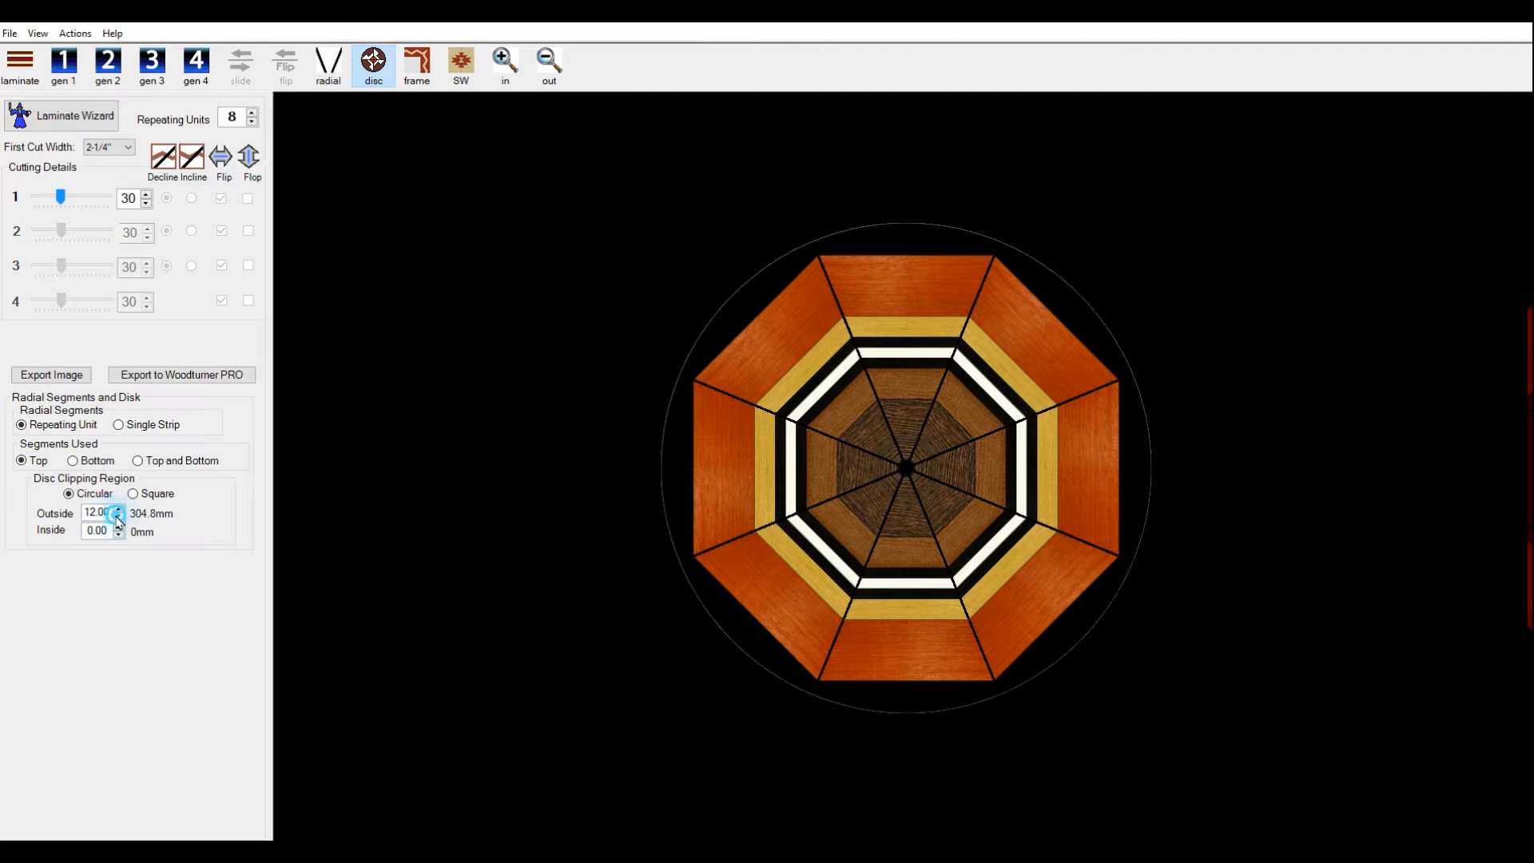
pyautogui.click(118, 518)
pyautogui.click(118, 517)
pyautogui.click(118, 517)
pyautogui.click(118, 518)
pyautogui.click(118, 517)
pyautogui.click(118, 517)
pyautogui.click(118, 517)
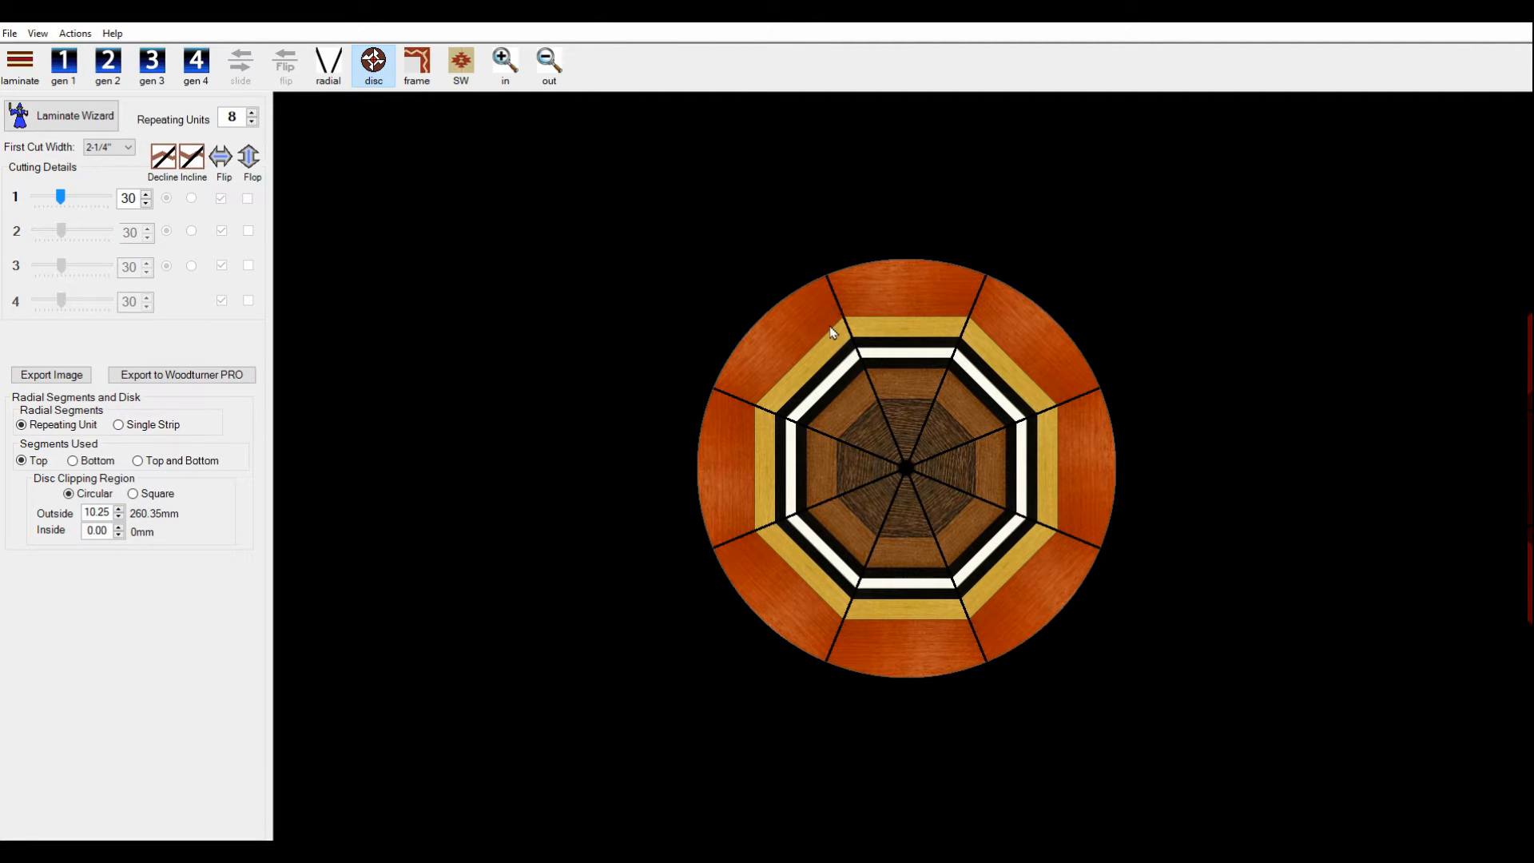
# - Enlarge the disc's circular clipping region to an outside diameter of 12.75 inches
pyautogui.click(118, 509)
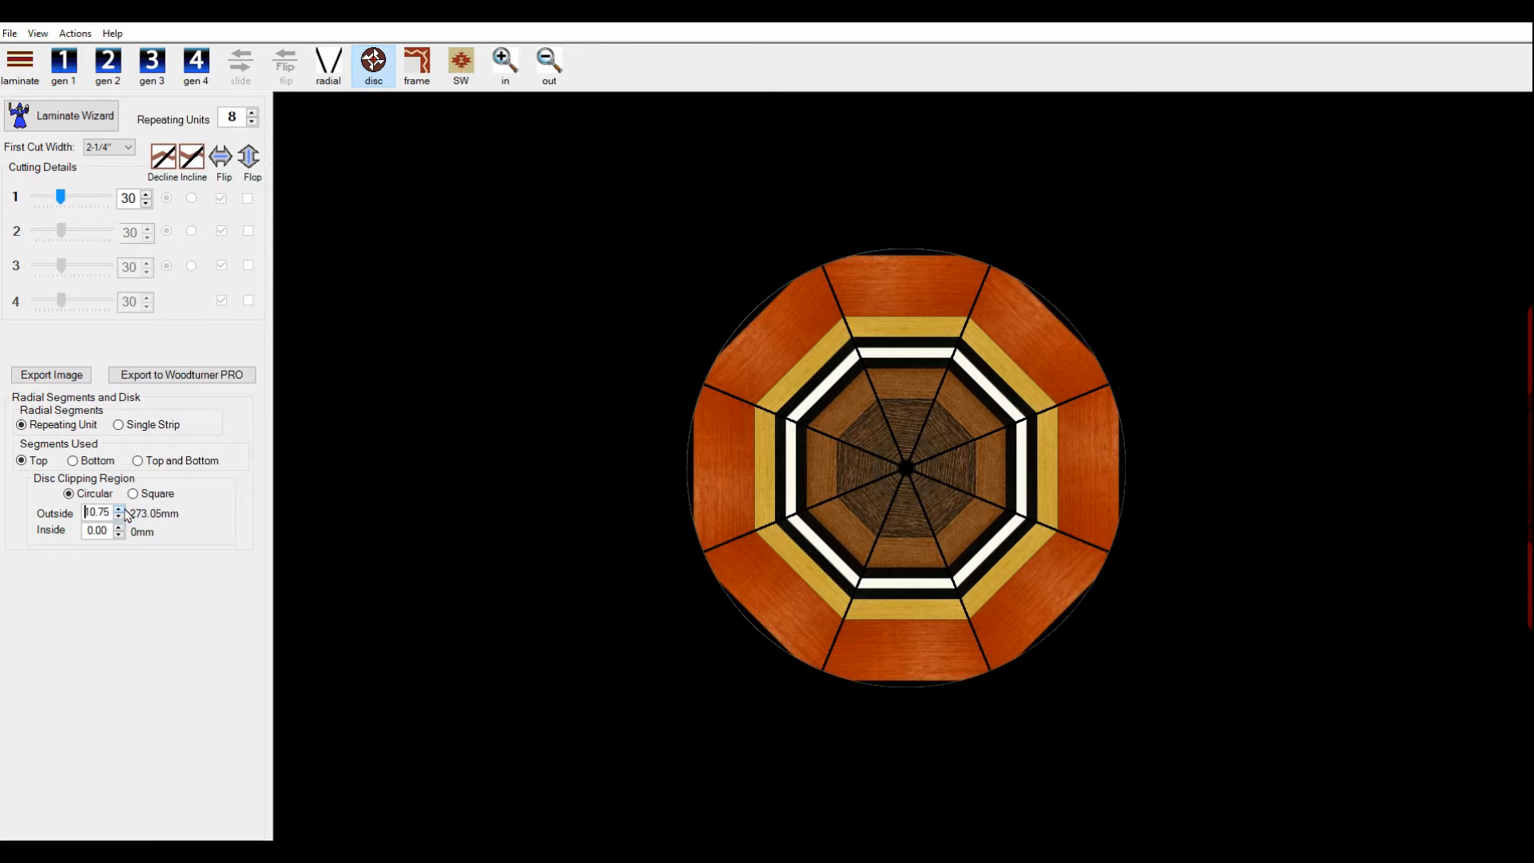
pyautogui.click(118, 509)
pyautogui.click(119, 509)
pyautogui.click(118, 509)
pyautogui.click(119, 509)
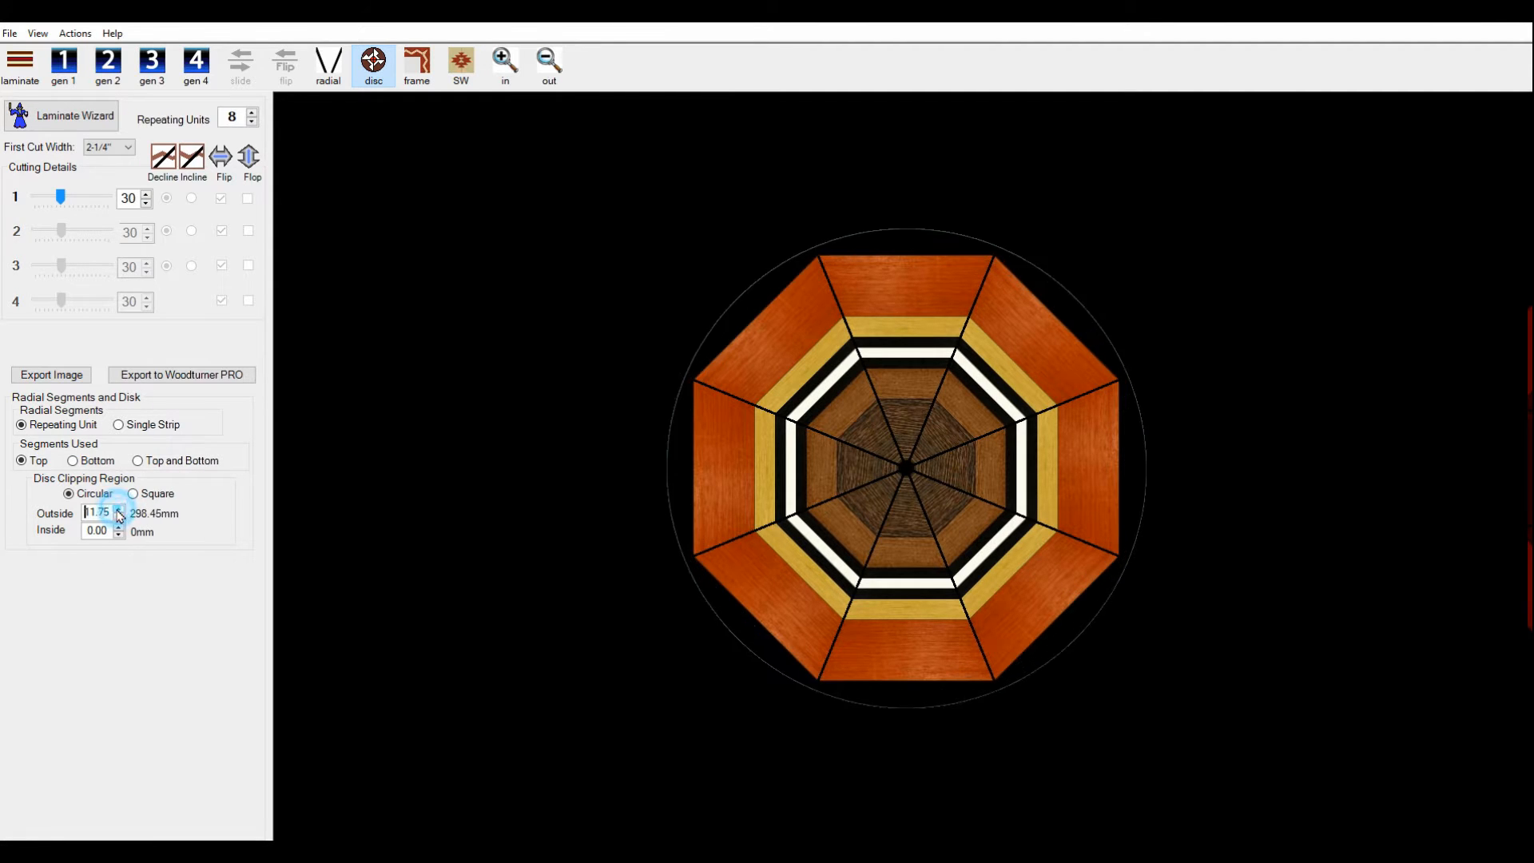
pyautogui.click(119, 509)
pyautogui.click(118, 509)
pyautogui.click(119, 509)
pyautogui.click(118, 509)
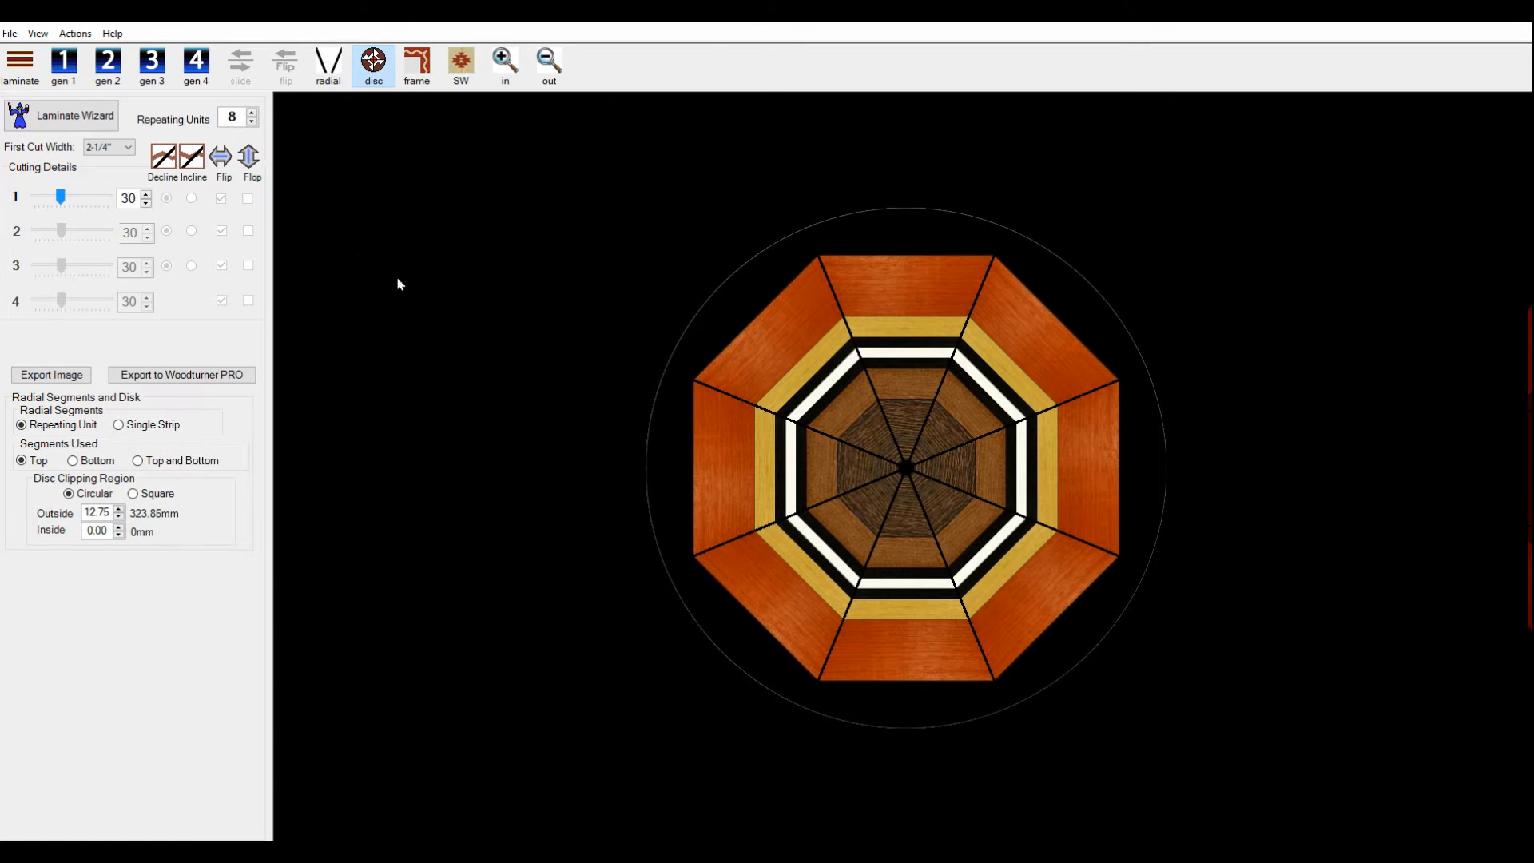
# - Display the first-generation zigzag pattern of the laminate and set its first cut width to 1-1/8 inches
pyautogui.click(19, 63)
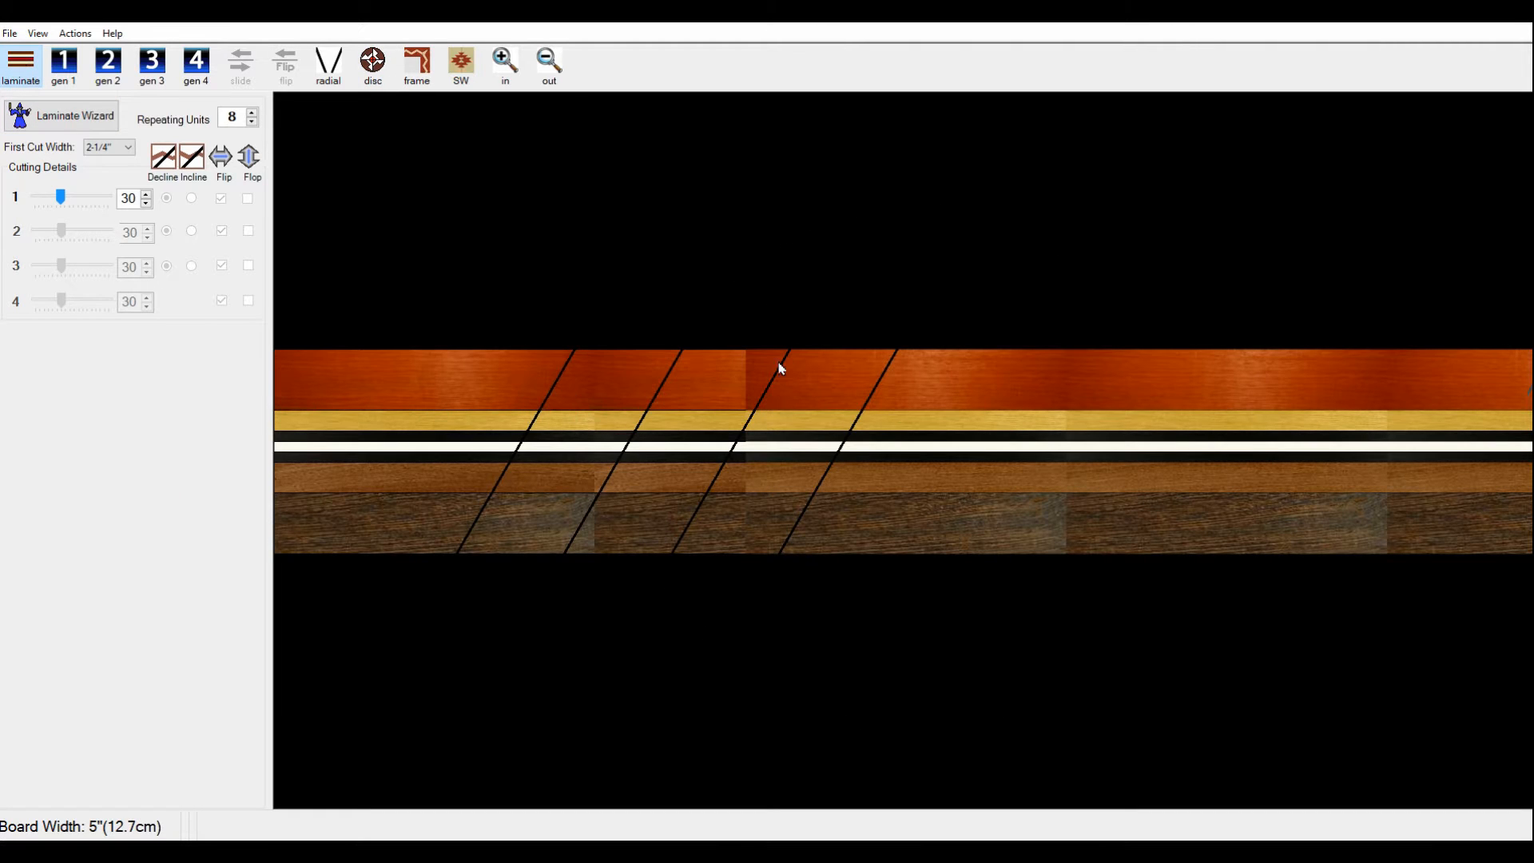
pyautogui.click(58, 66)
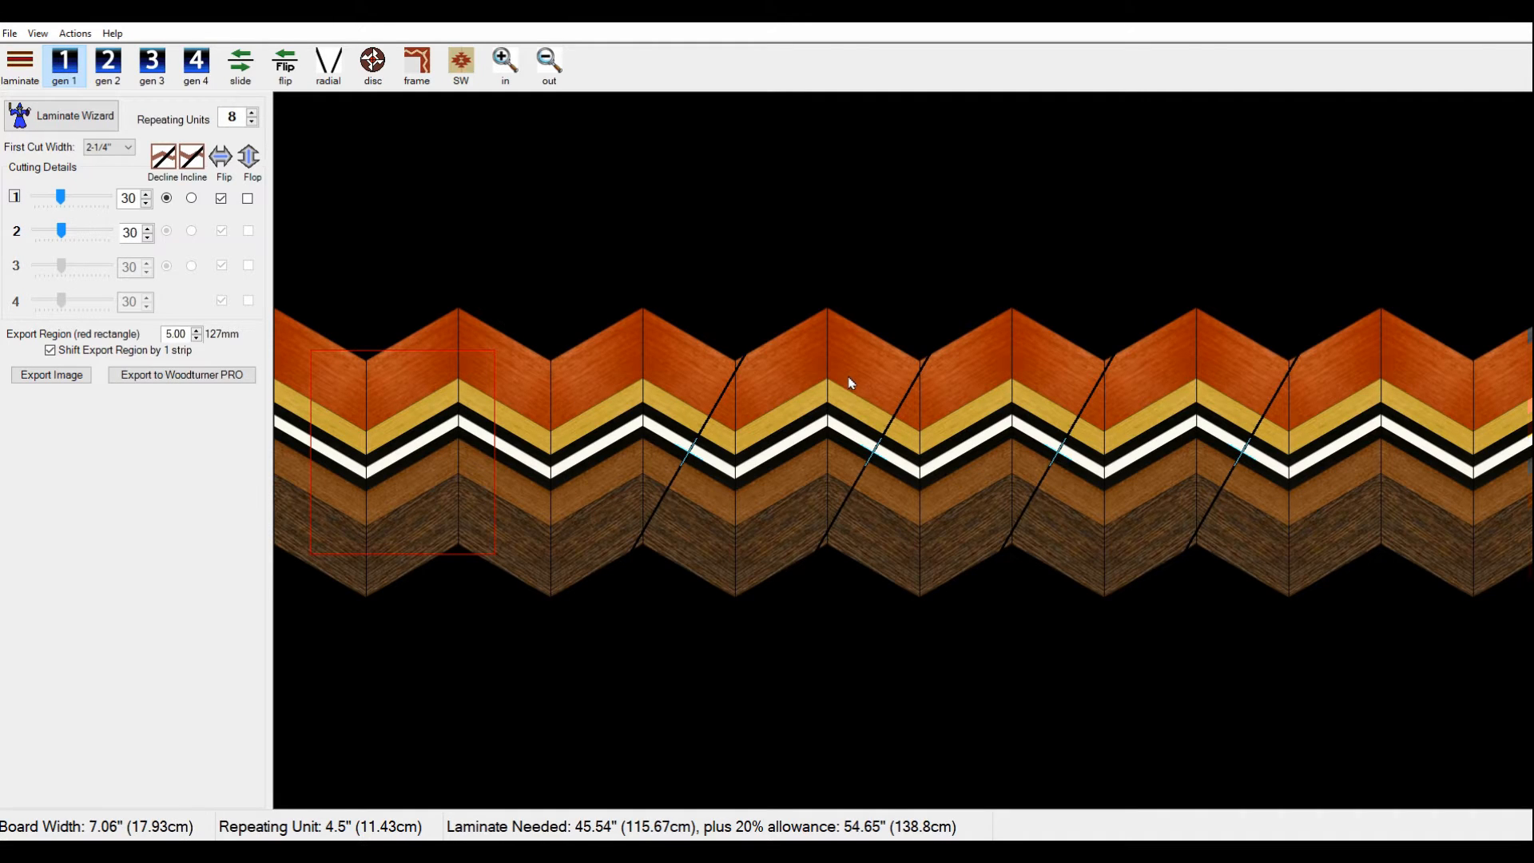
pyautogui.click(130, 148)
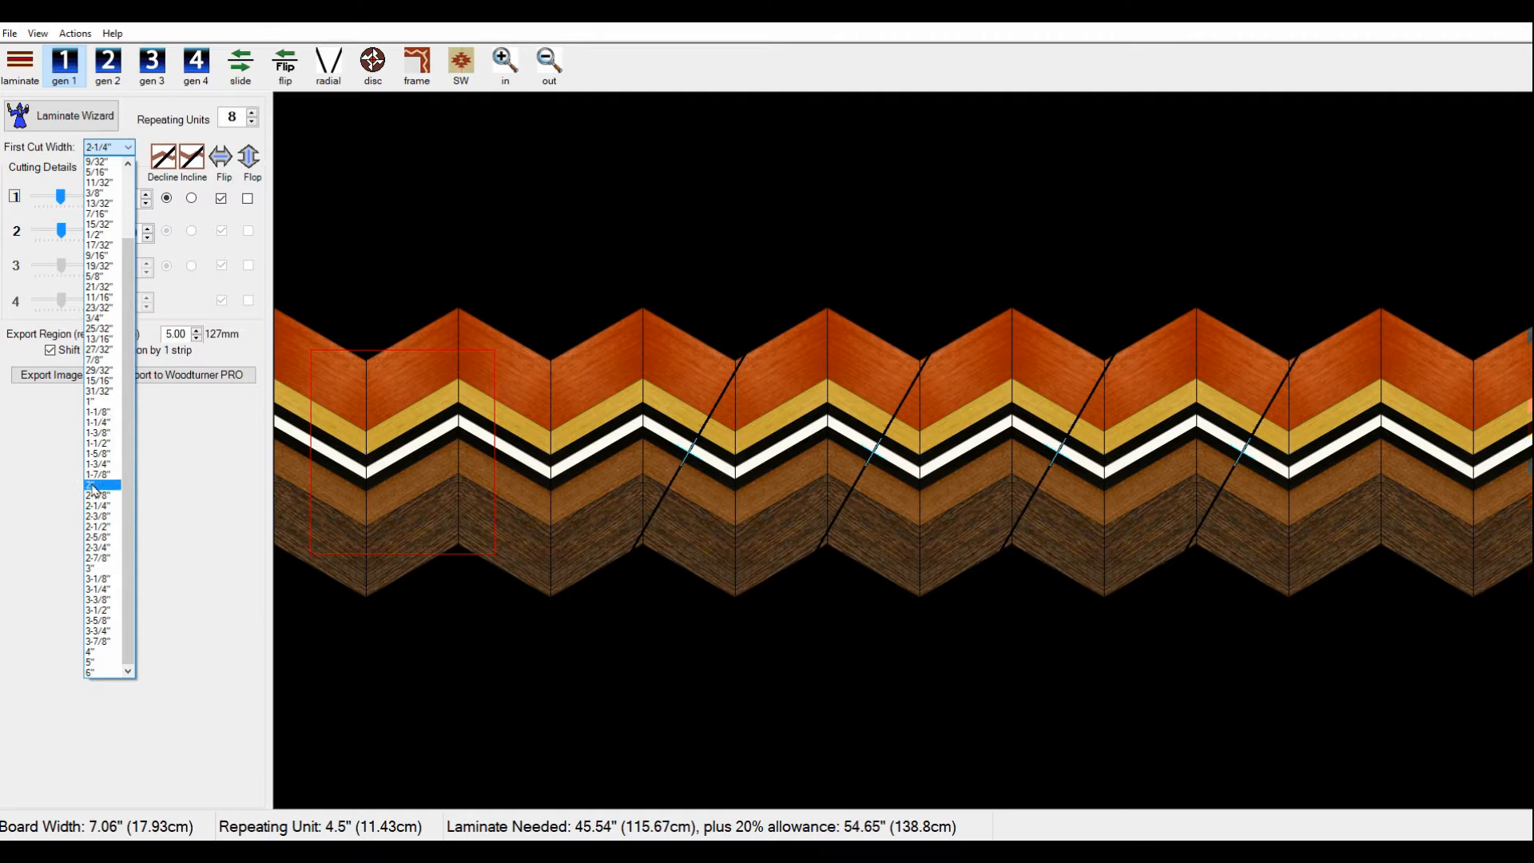
pyautogui.click(102, 413)
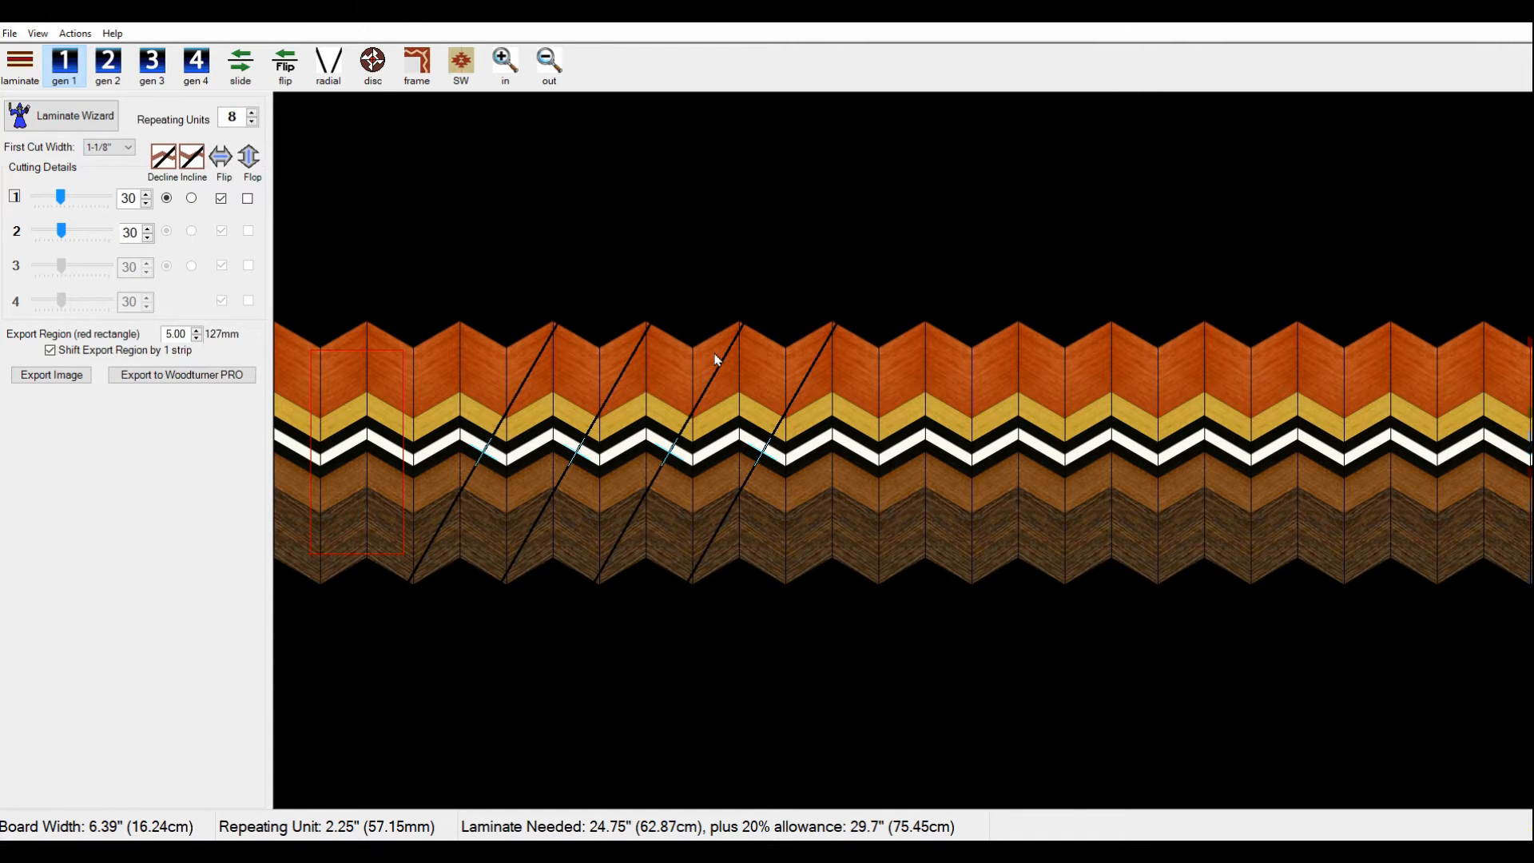
# - Build the disc from the first-generation radial cuts using bottom segments, with an outside clipping diameter of 13.50 inches
pyautogui.click(328, 64)
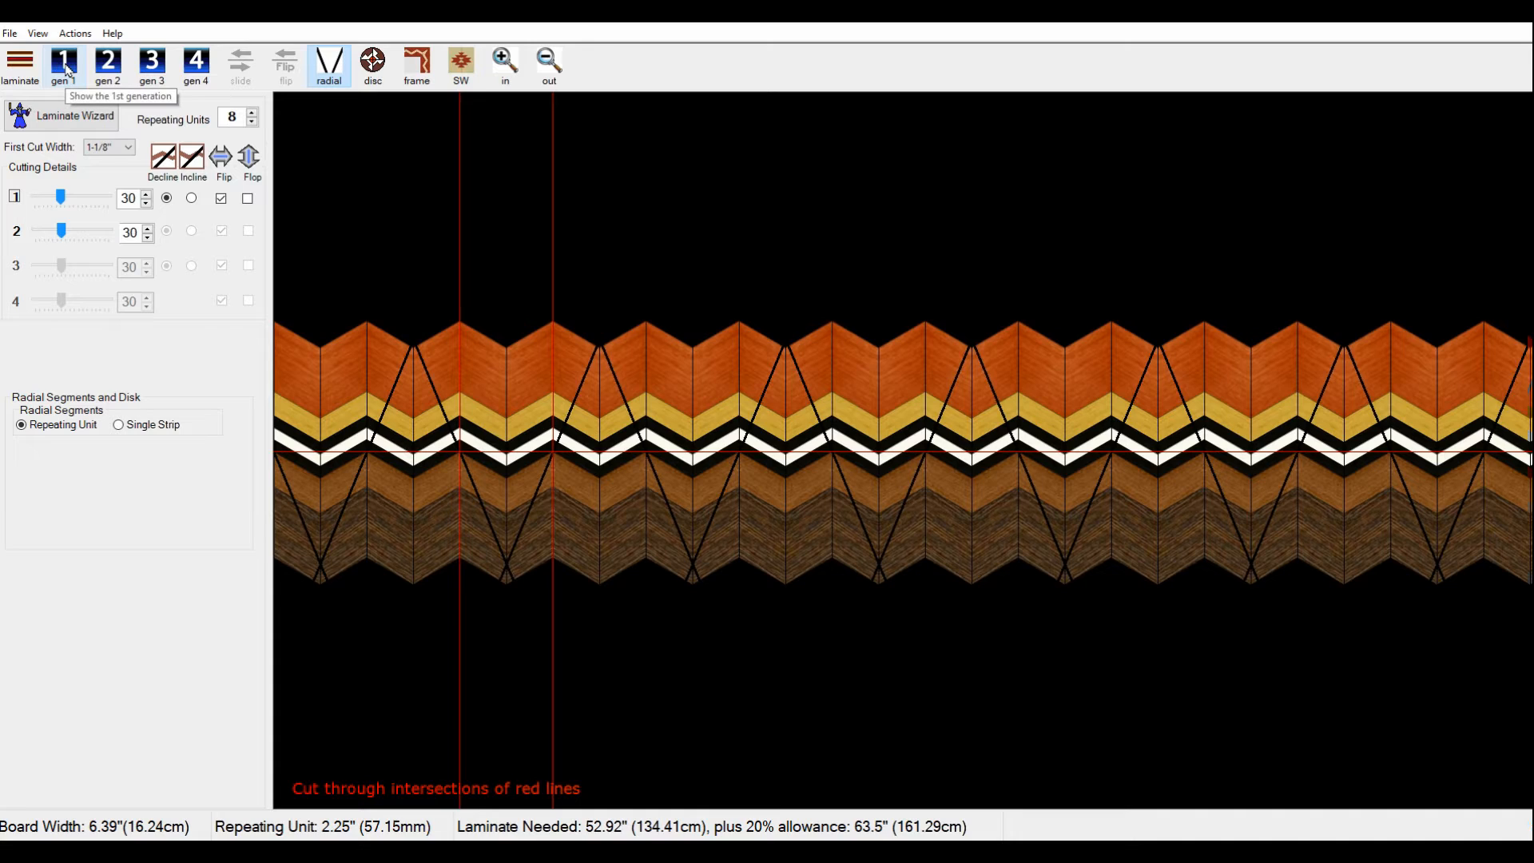
pyautogui.click(377, 72)
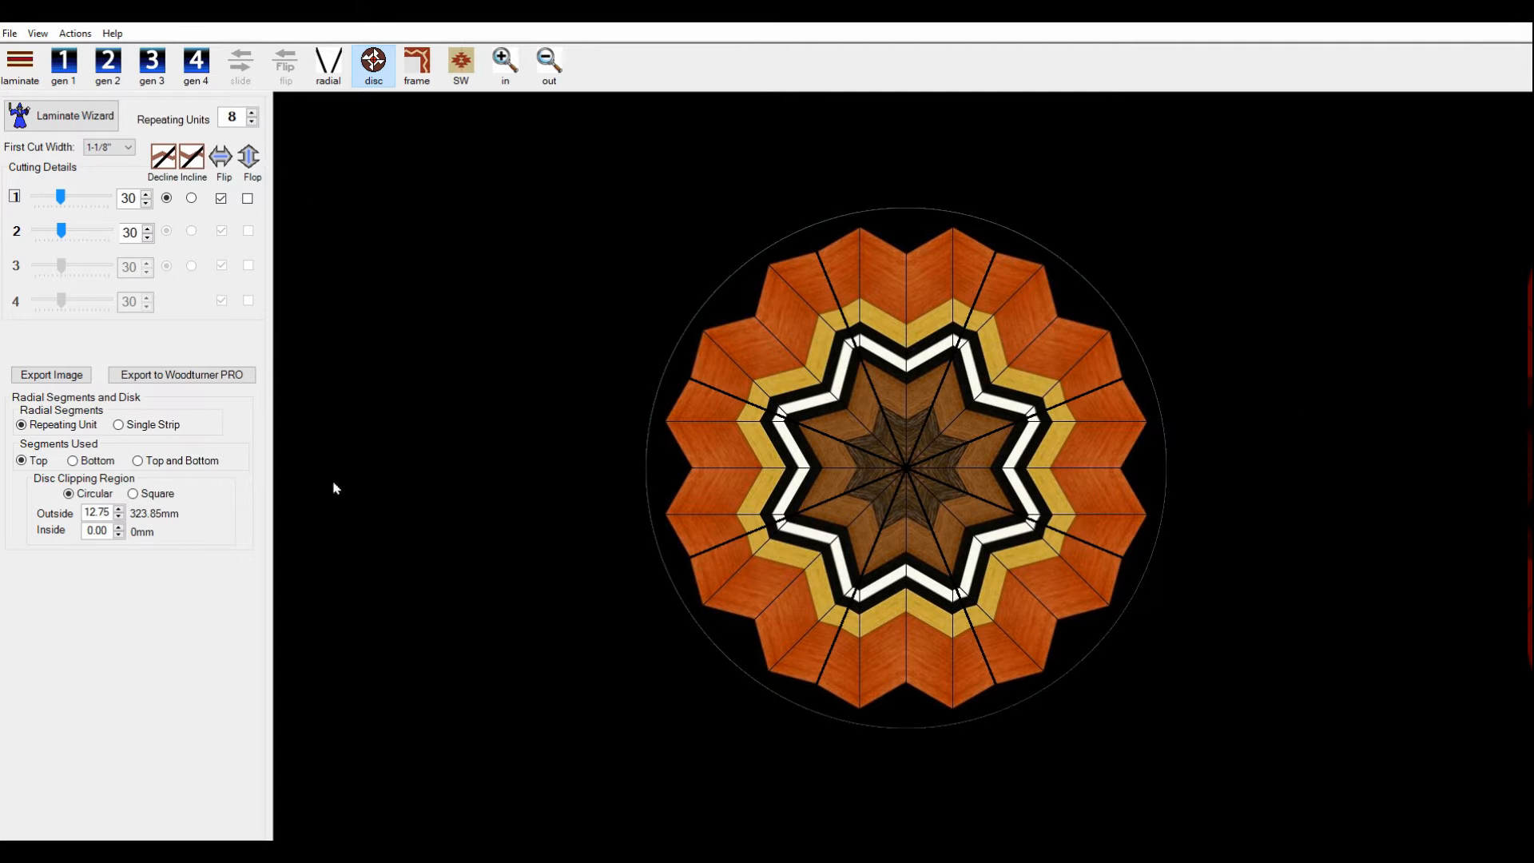
pyautogui.click(71, 462)
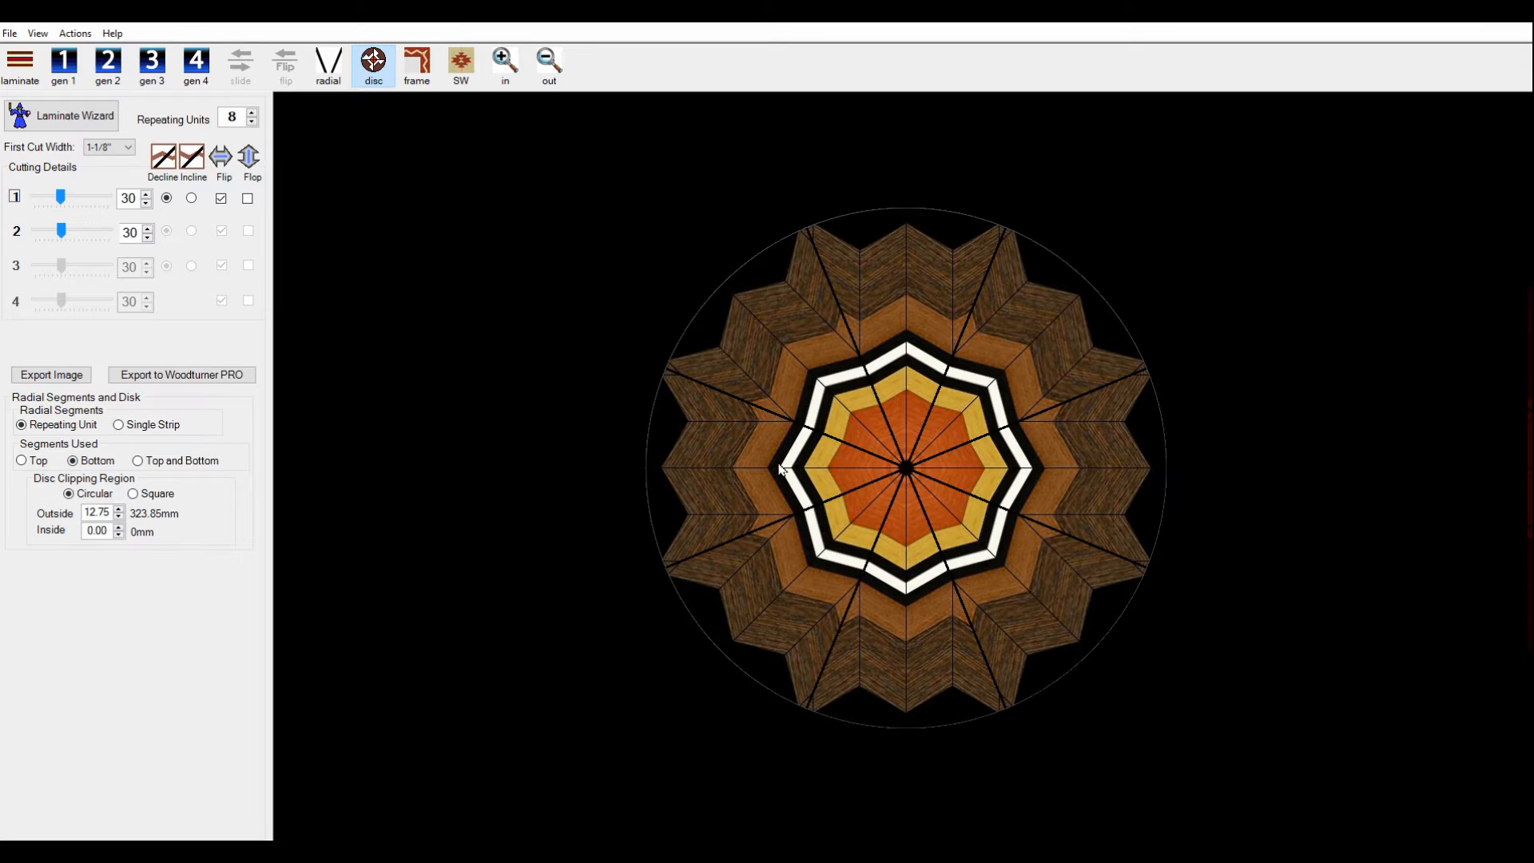
pyautogui.click(120, 511)
pyautogui.click(120, 510)
pyautogui.click(119, 511)
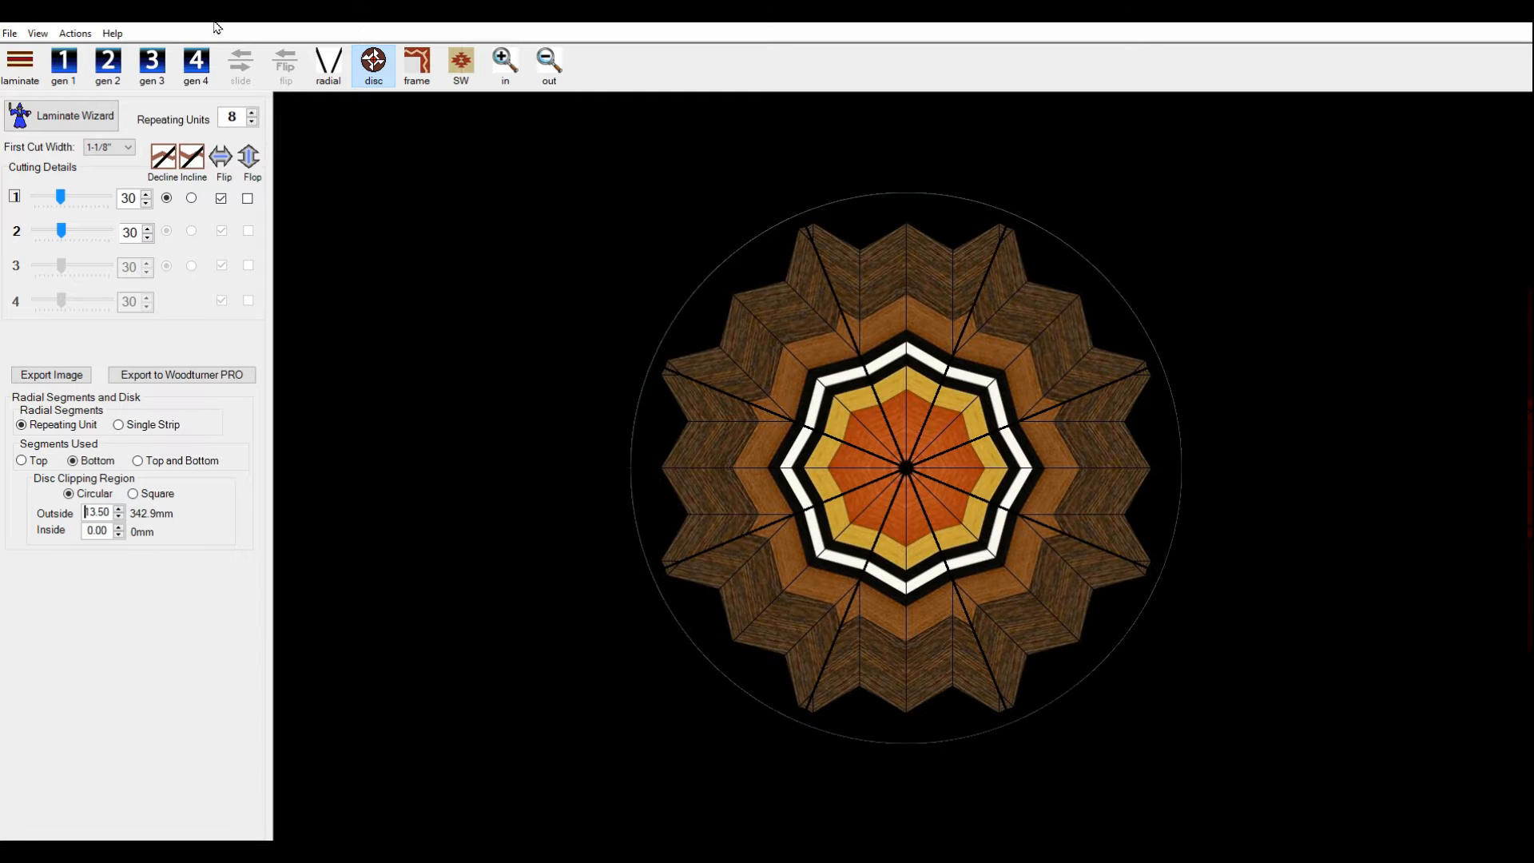
# - Check the radial cut layout and reduce the bottom-segment disc's outside clipping diameter to 10.75 inches
pyautogui.click(327, 66)
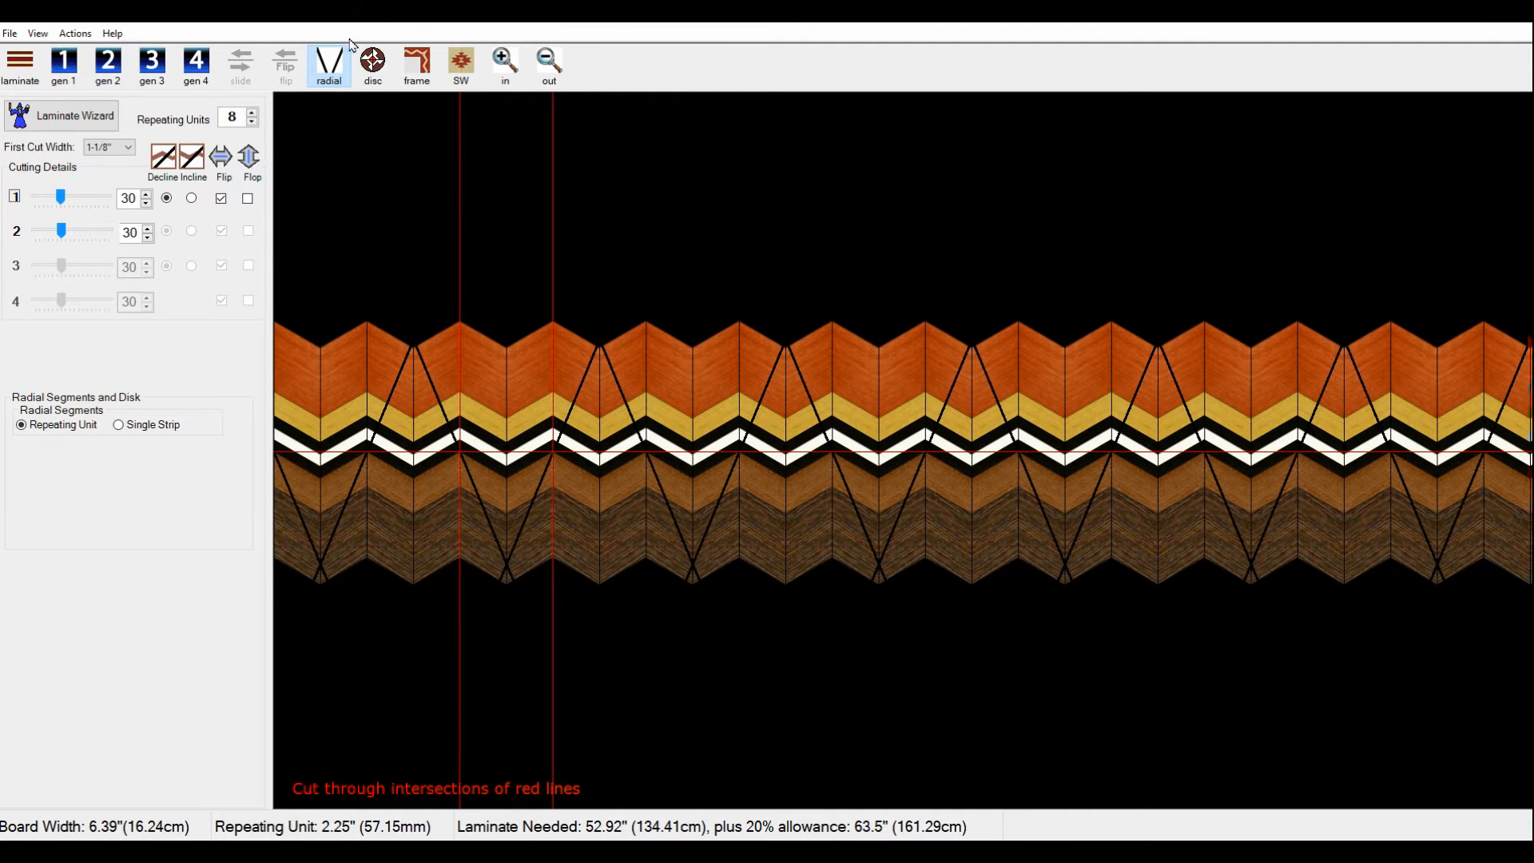
pyautogui.click(374, 68)
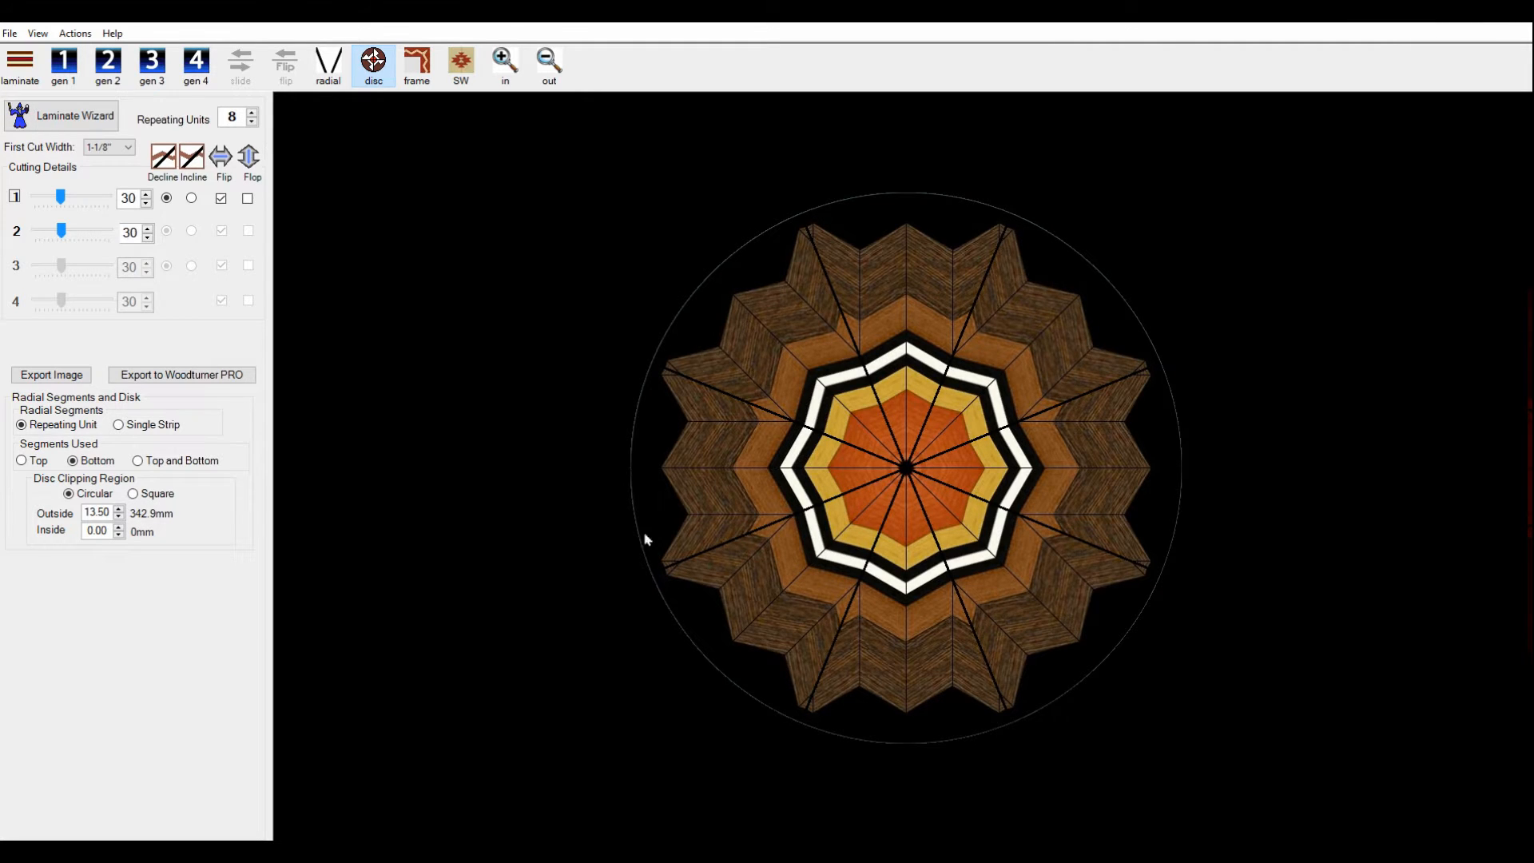
pyautogui.click(120, 510)
pyautogui.click(119, 519)
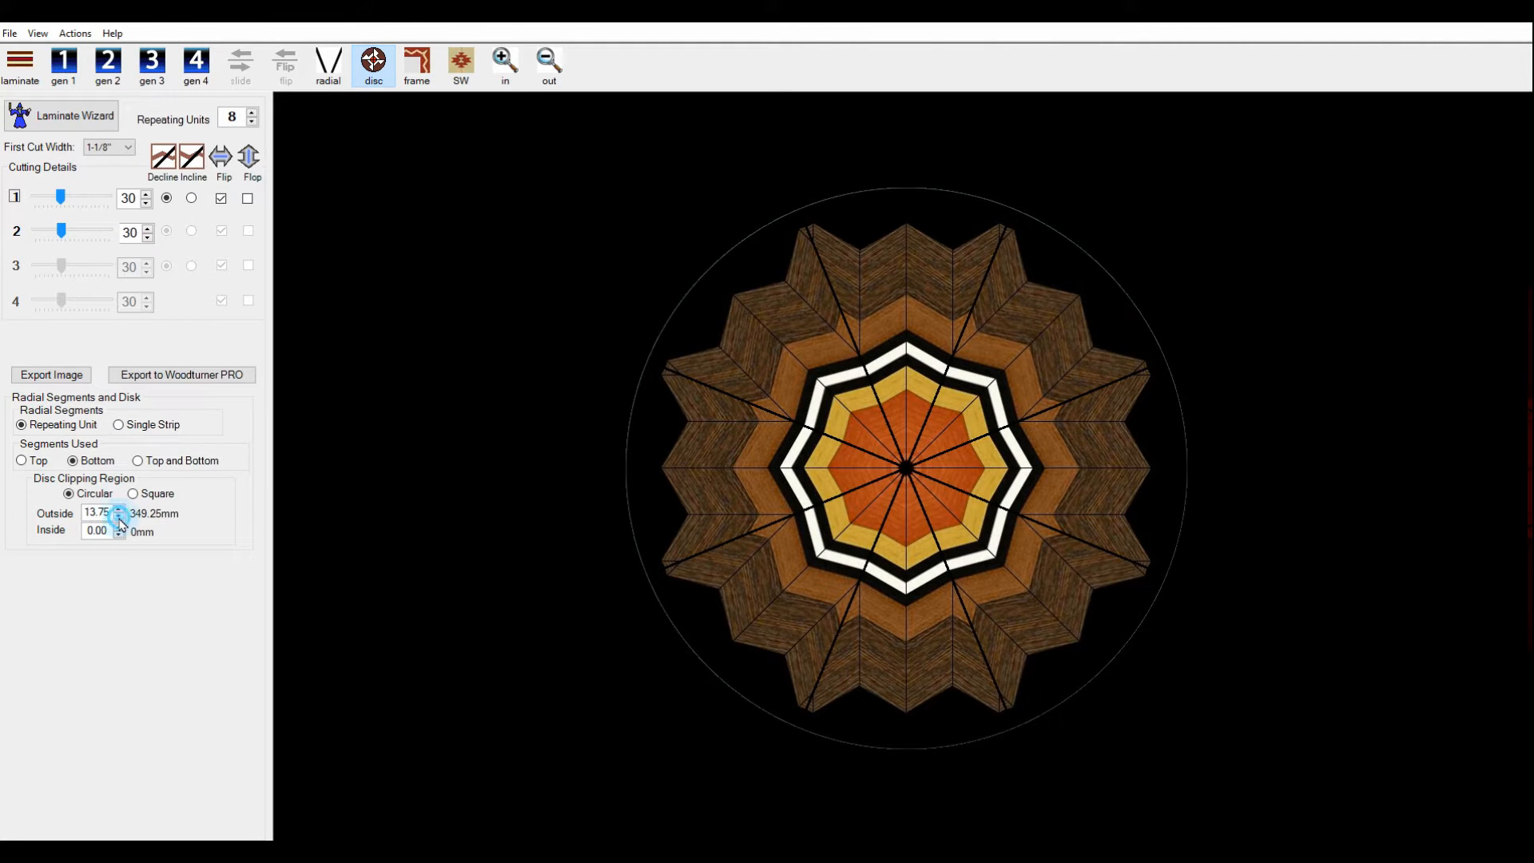
pyautogui.click(120, 518)
pyautogui.click(120, 518)
pyautogui.click(120, 518)
pyautogui.click(119, 519)
pyautogui.click(120, 518)
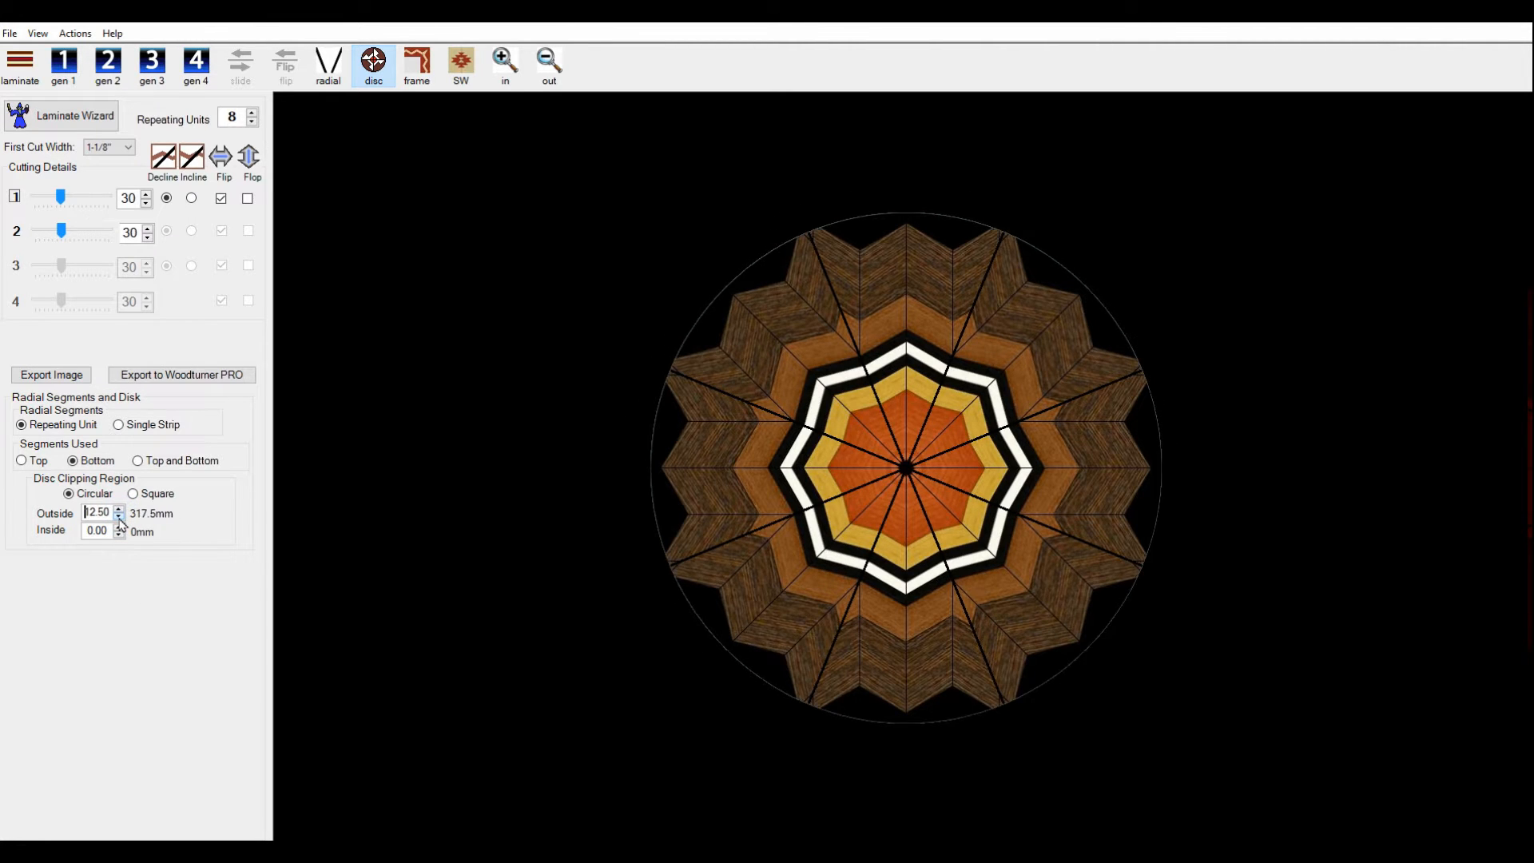
pyautogui.click(119, 518)
pyautogui.click(119, 518)
pyautogui.click(120, 518)
pyautogui.click(120, 519)
pyautogui.click(120, 519)
pyautogui.click(120, 518)
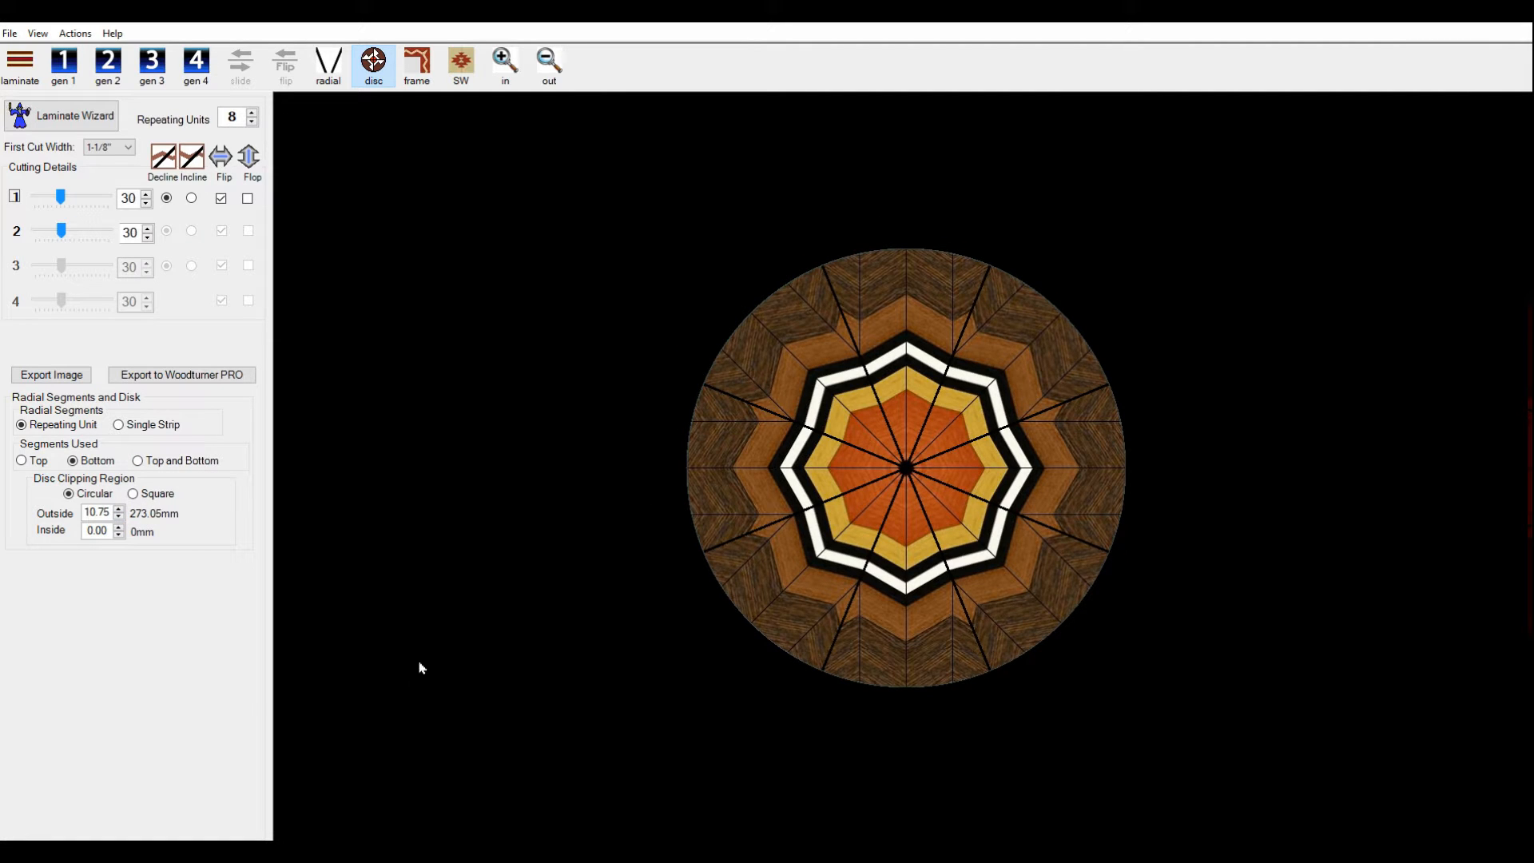
# - Set the bottom-segment disc's outside clipping diameter to 12.75 inches
pyautogui.click(119, 509)
pyautogui.click(119, 509)
pyautogui.click(119, 509)
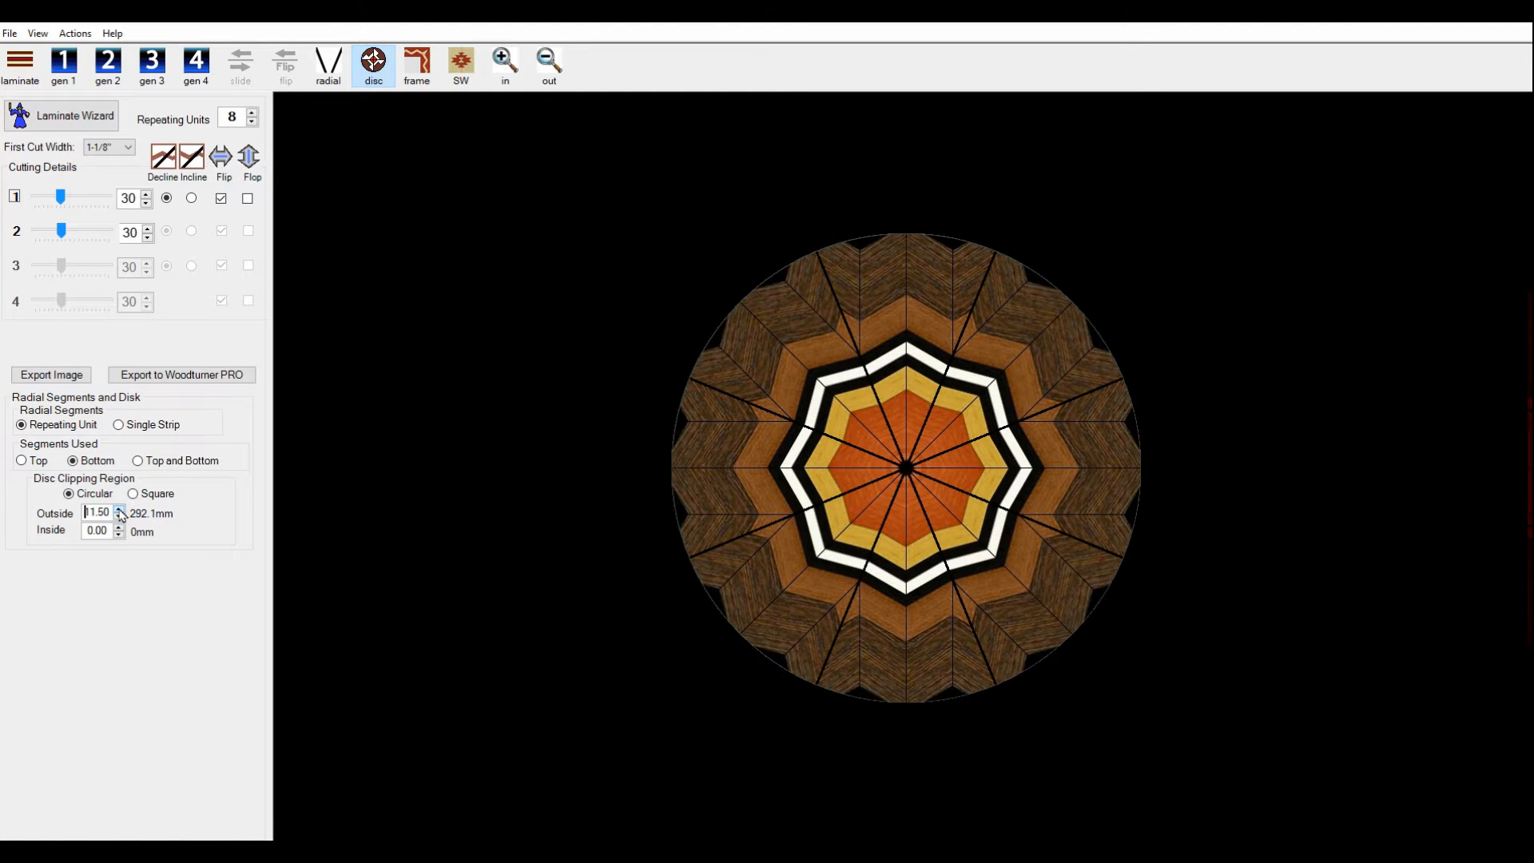
pyautogui.click(119, 510)
pyautogui.click(119, 510)
pyautogui.click(119, 510)
pyautogui.click(120, 510)
pyautogui.click(119, 510)
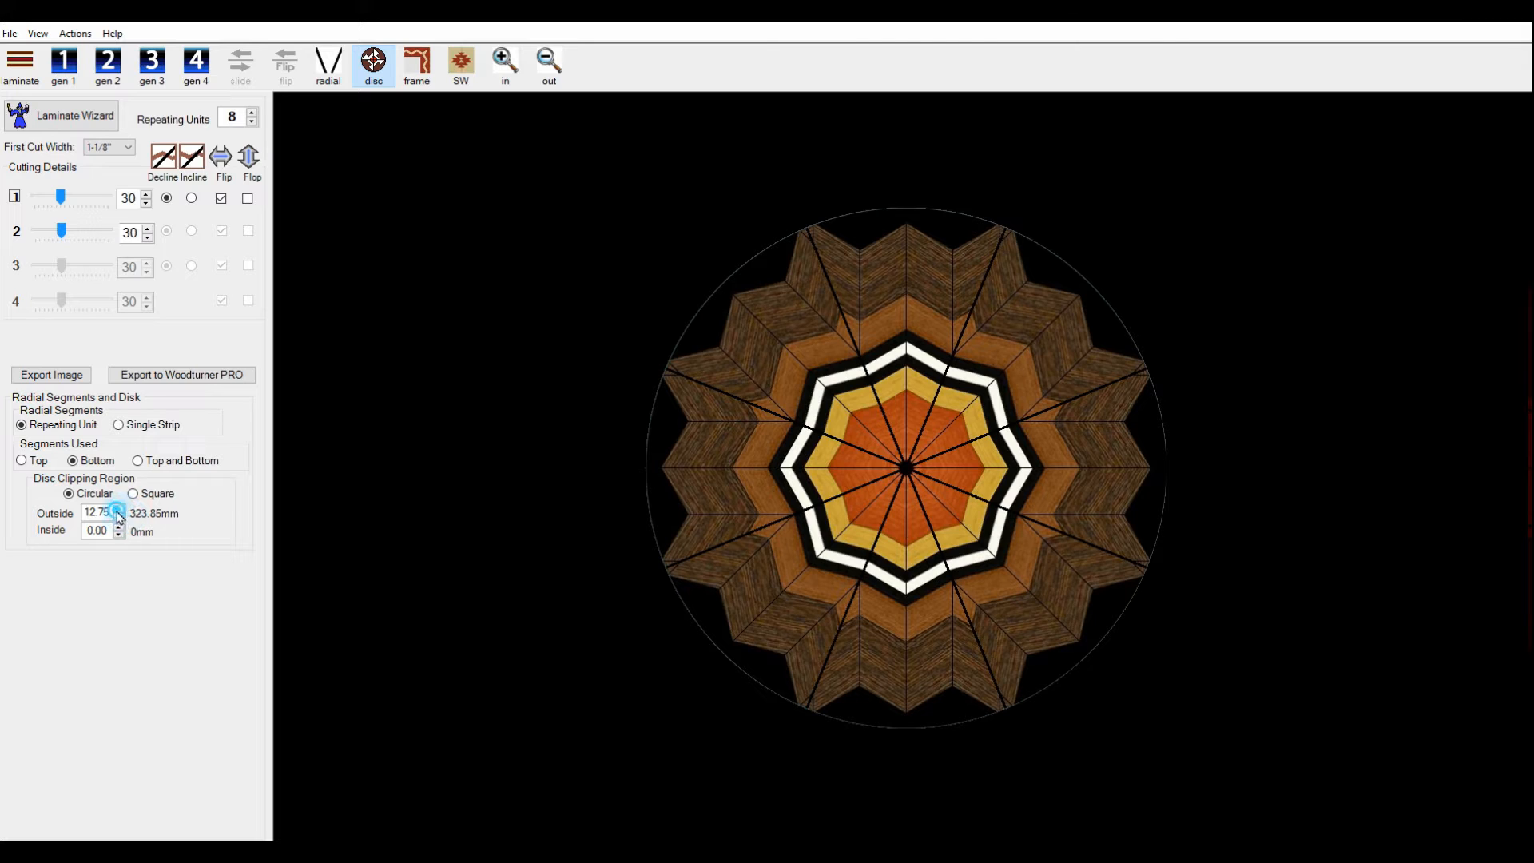
# - Set the bottom-segment disc's outside clipping diameter to 13.25 inches and review the seven-strip laminate's widths and species
pyautogui.click(120, 510)
pyautogui.click(119, 510)
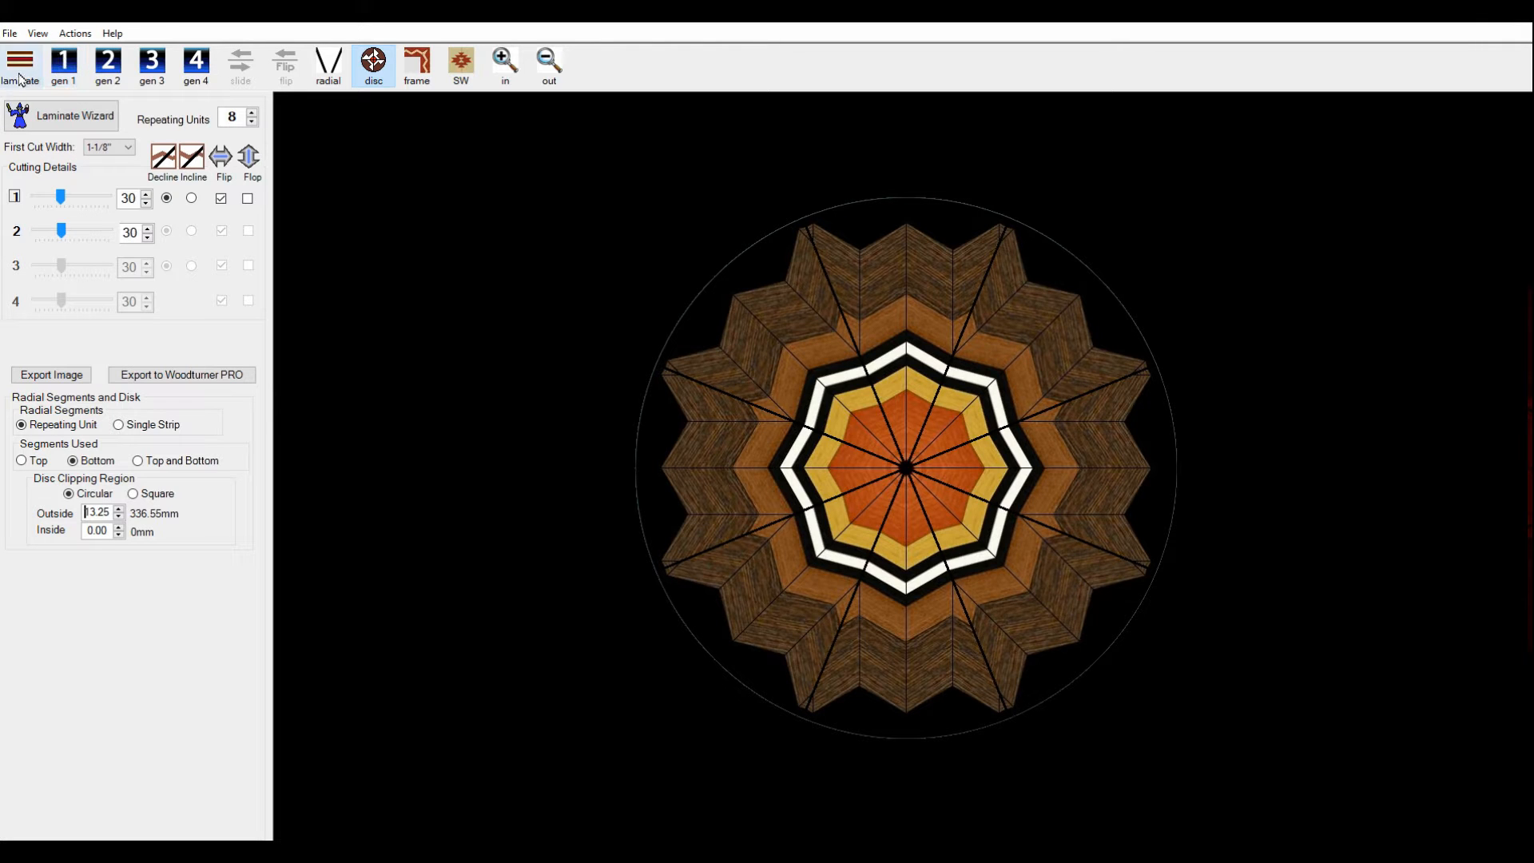
pyautogui.click(78, 120)
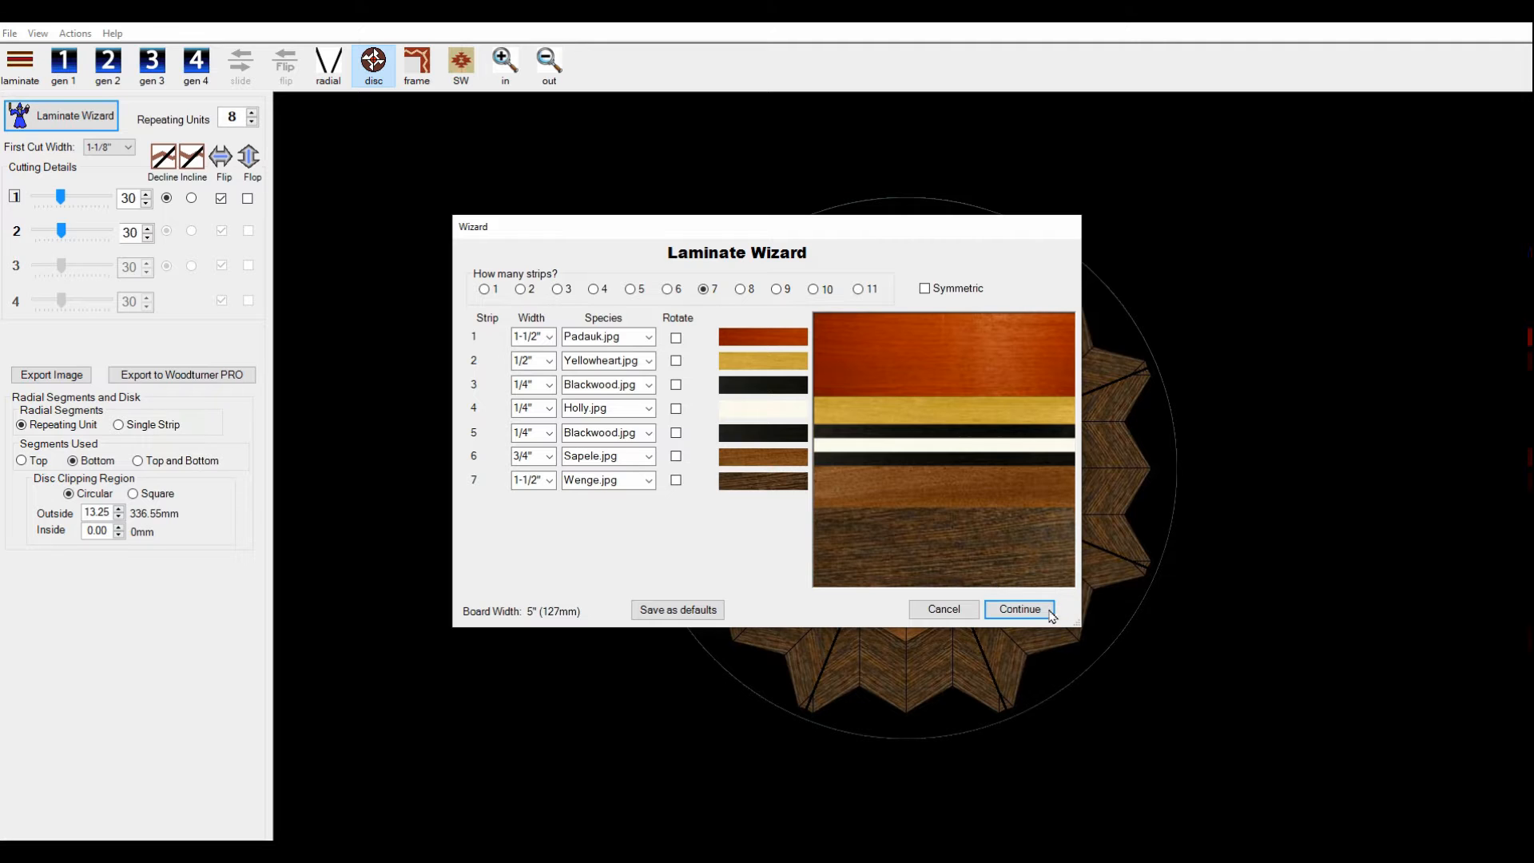
pyautogui.click(938, 613)
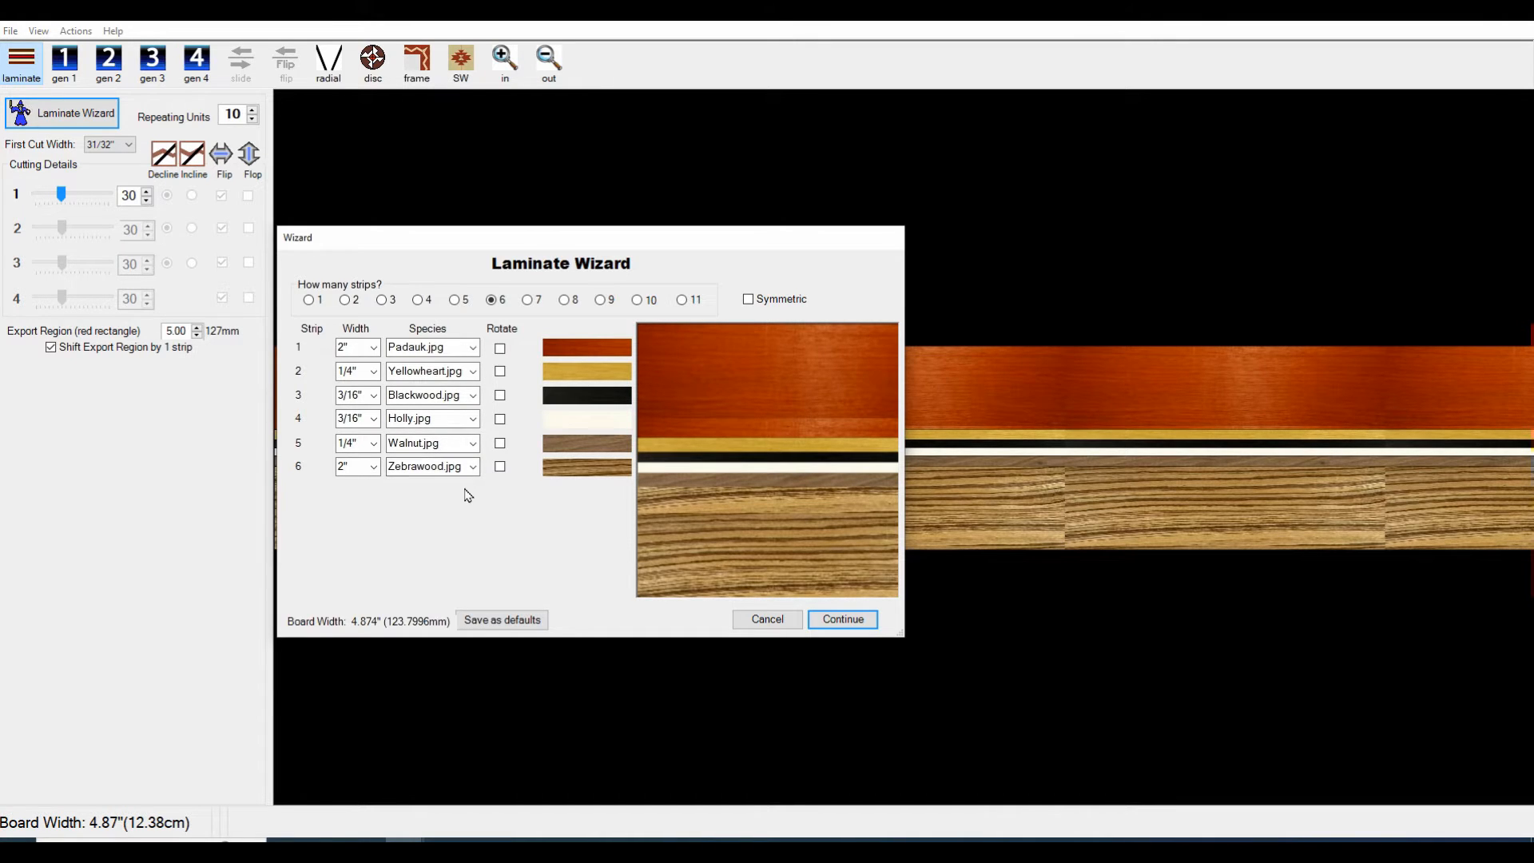
# - Accept the six-strip Padauk-to-Zebrawood laminate, lay out its radial cuts and set the first cut width to 1-5/8 inches
pyautogui.click(864, 624)
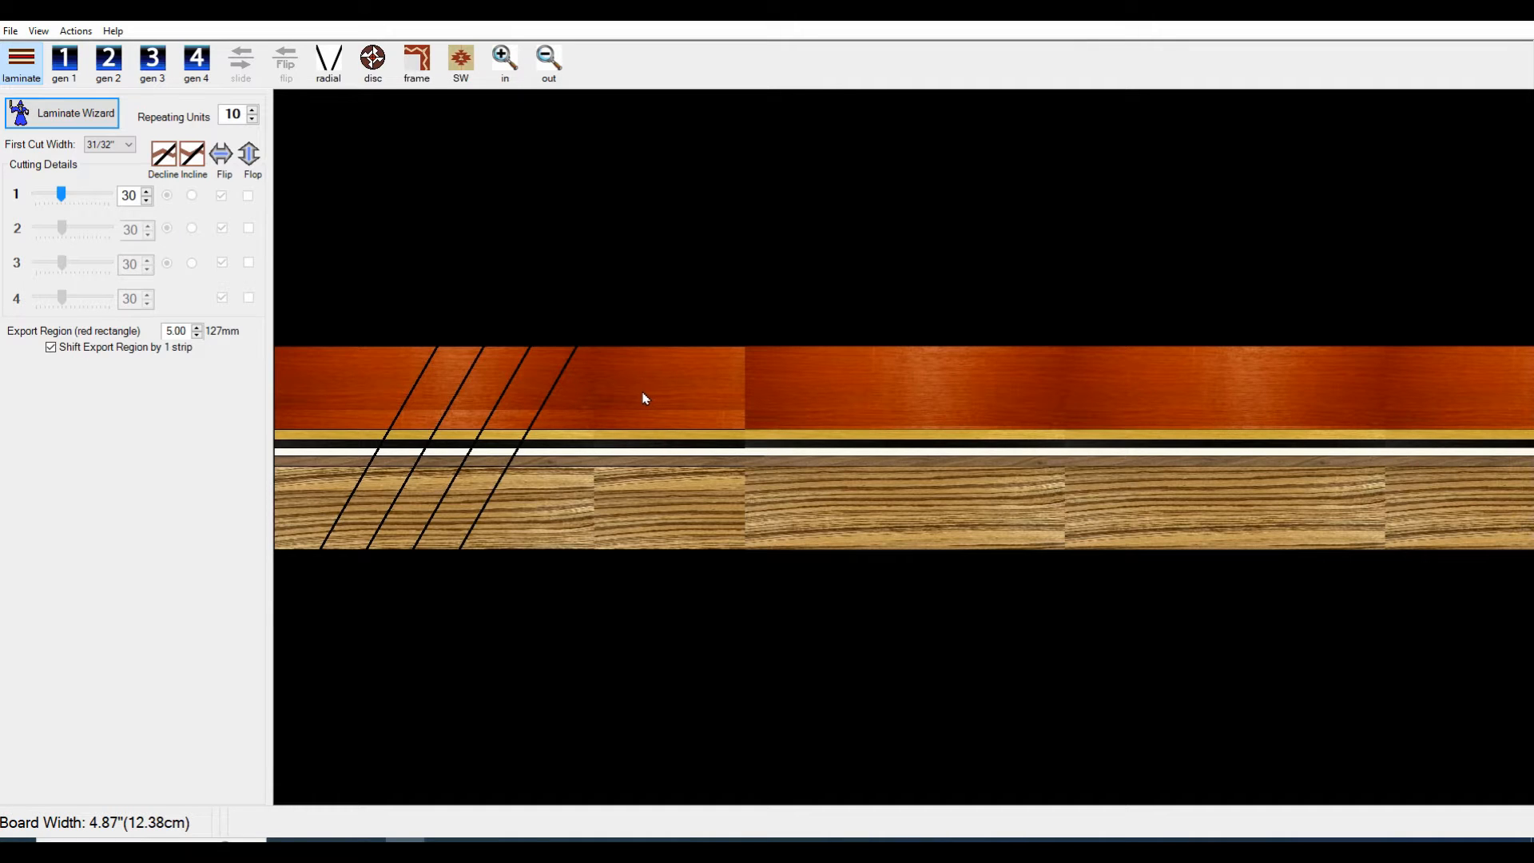
pyautogui.click(329, 71)
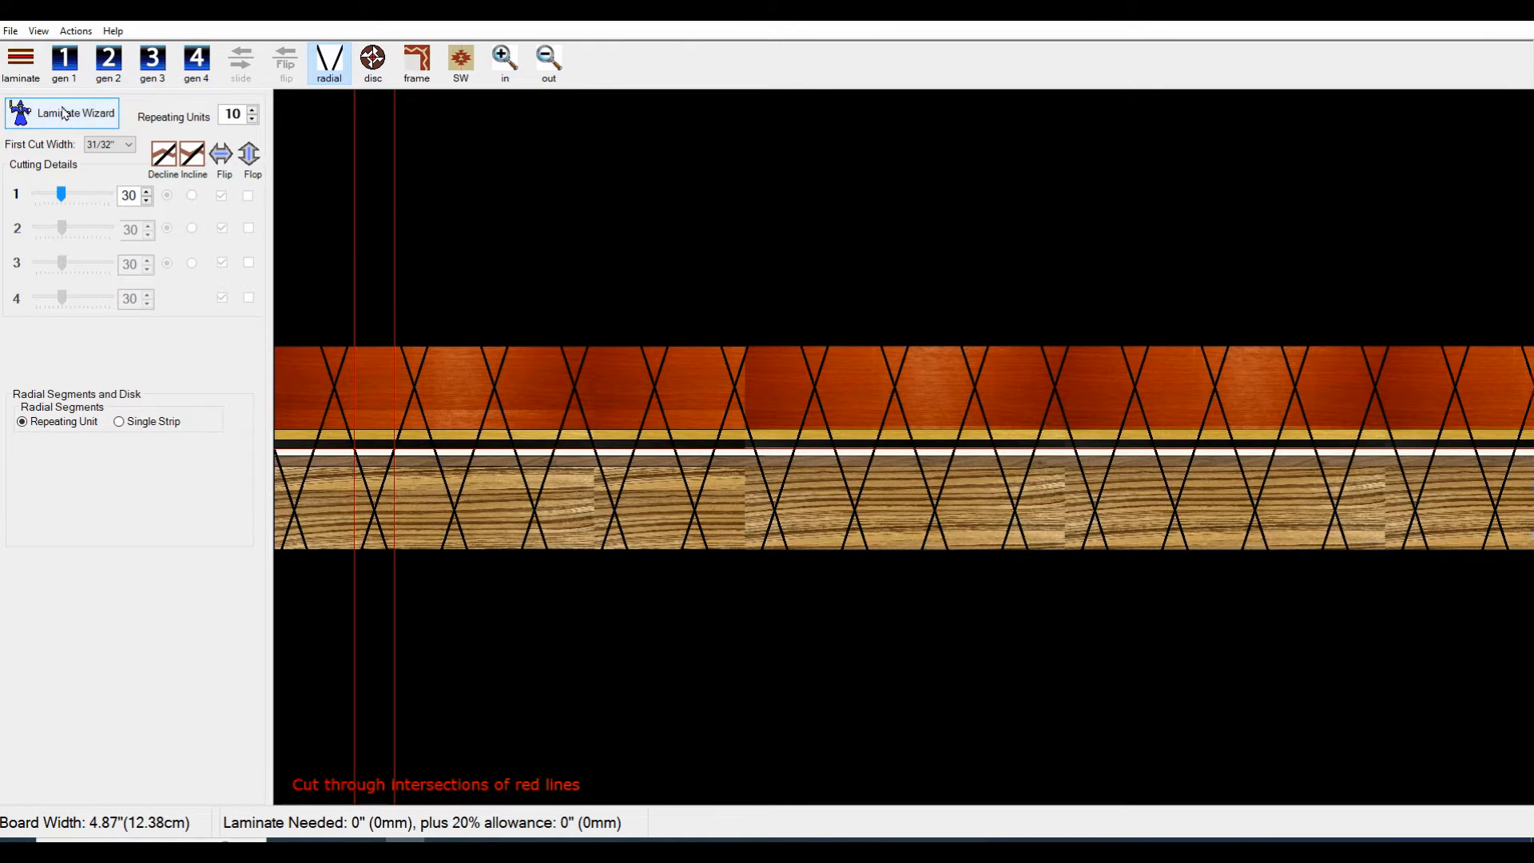
pyautogui.click(128, 146)
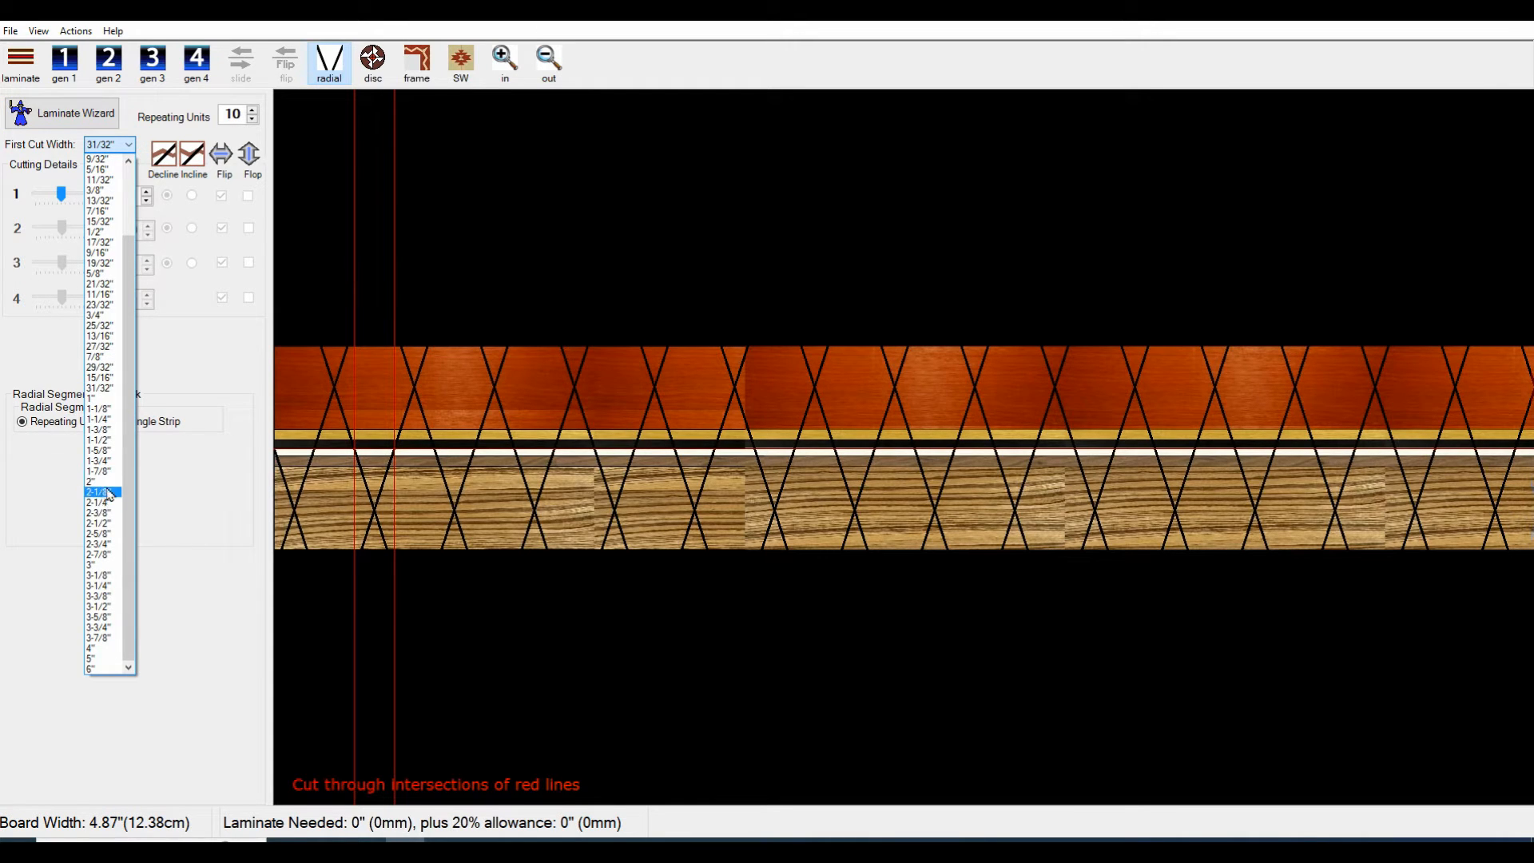
pyautogui.click(101, 440)
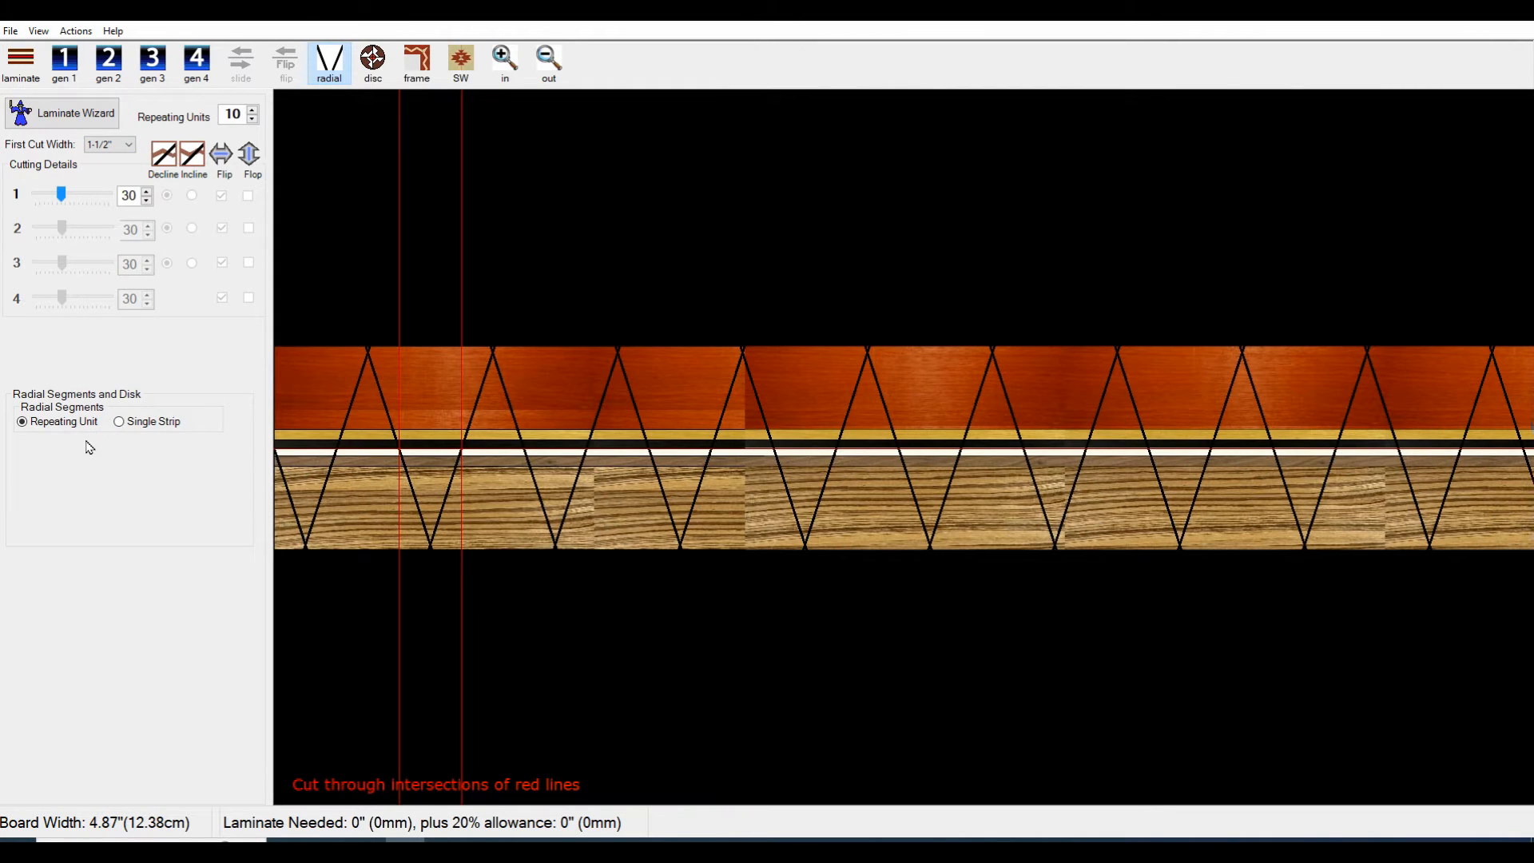
pyautogui.click(129, 147)
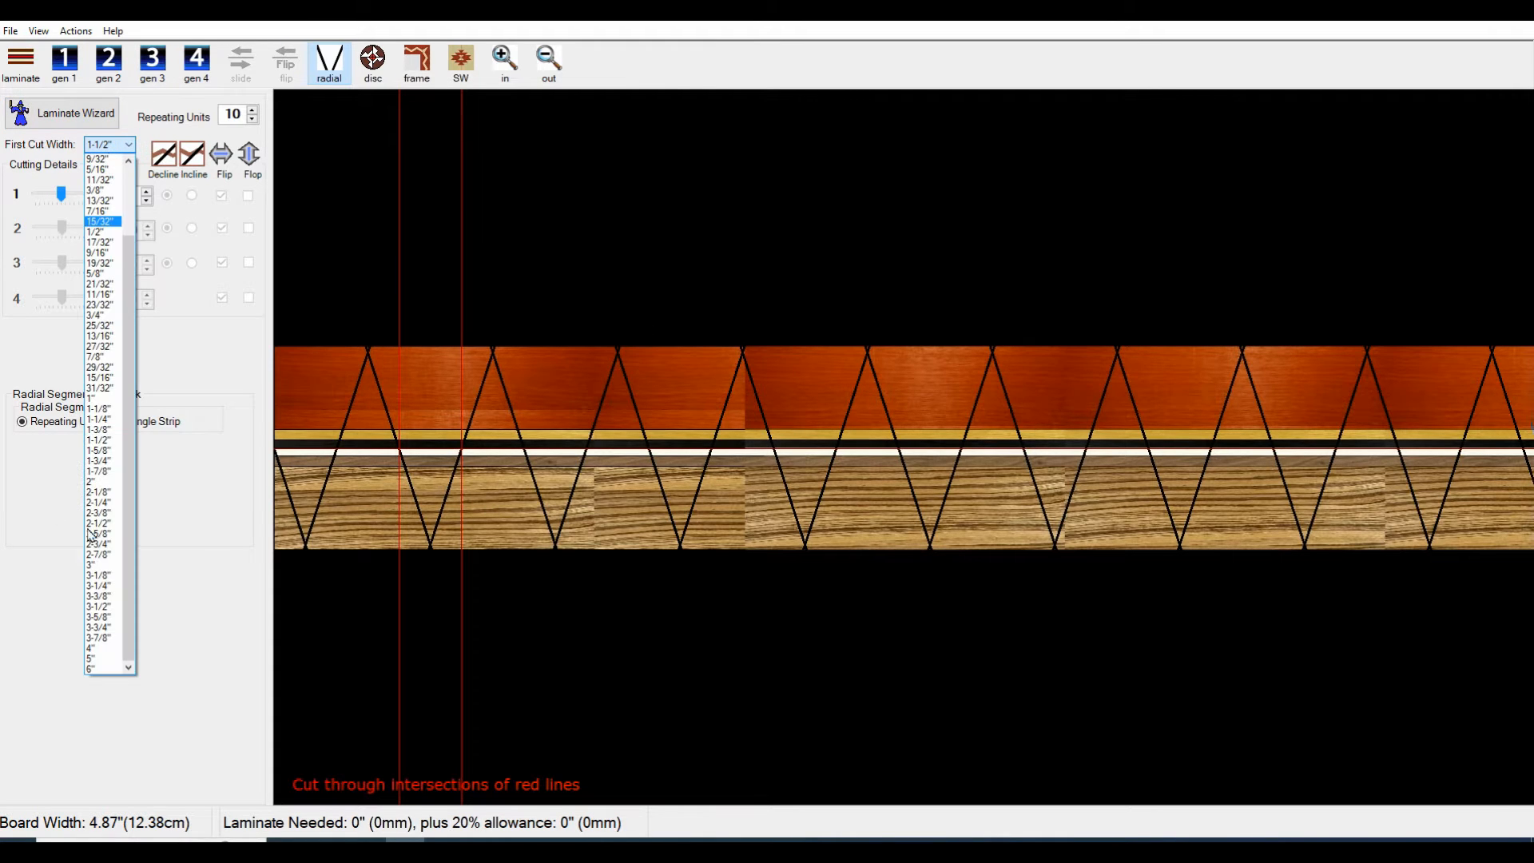
pyautogui.click(102, 451)
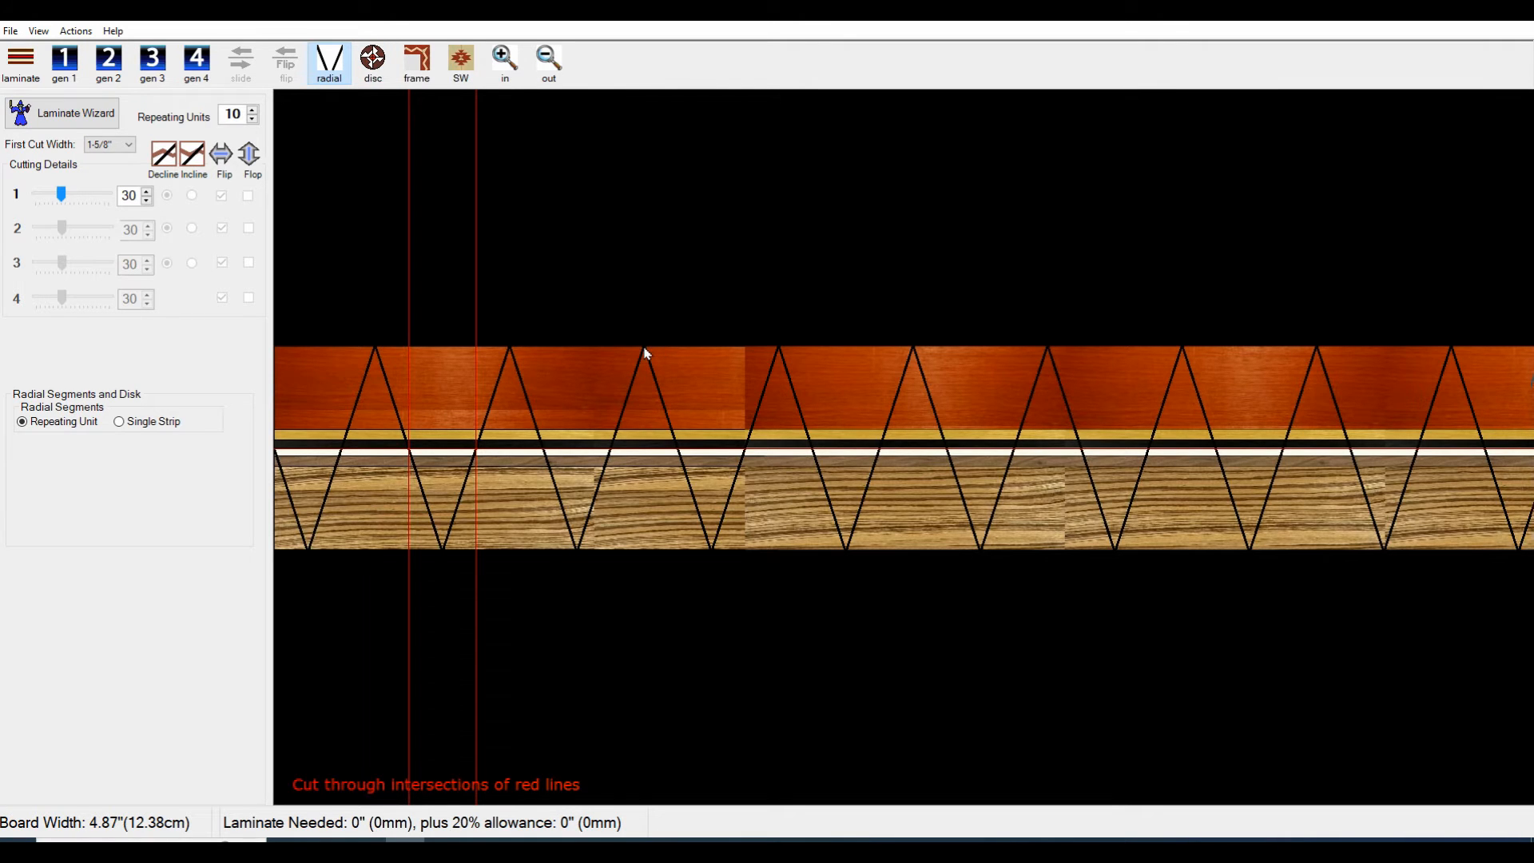
# - Build the disc from the six-strip laminate, comparing top and bottom segments, and combine both segment types
pyautogui.click(373, 61)
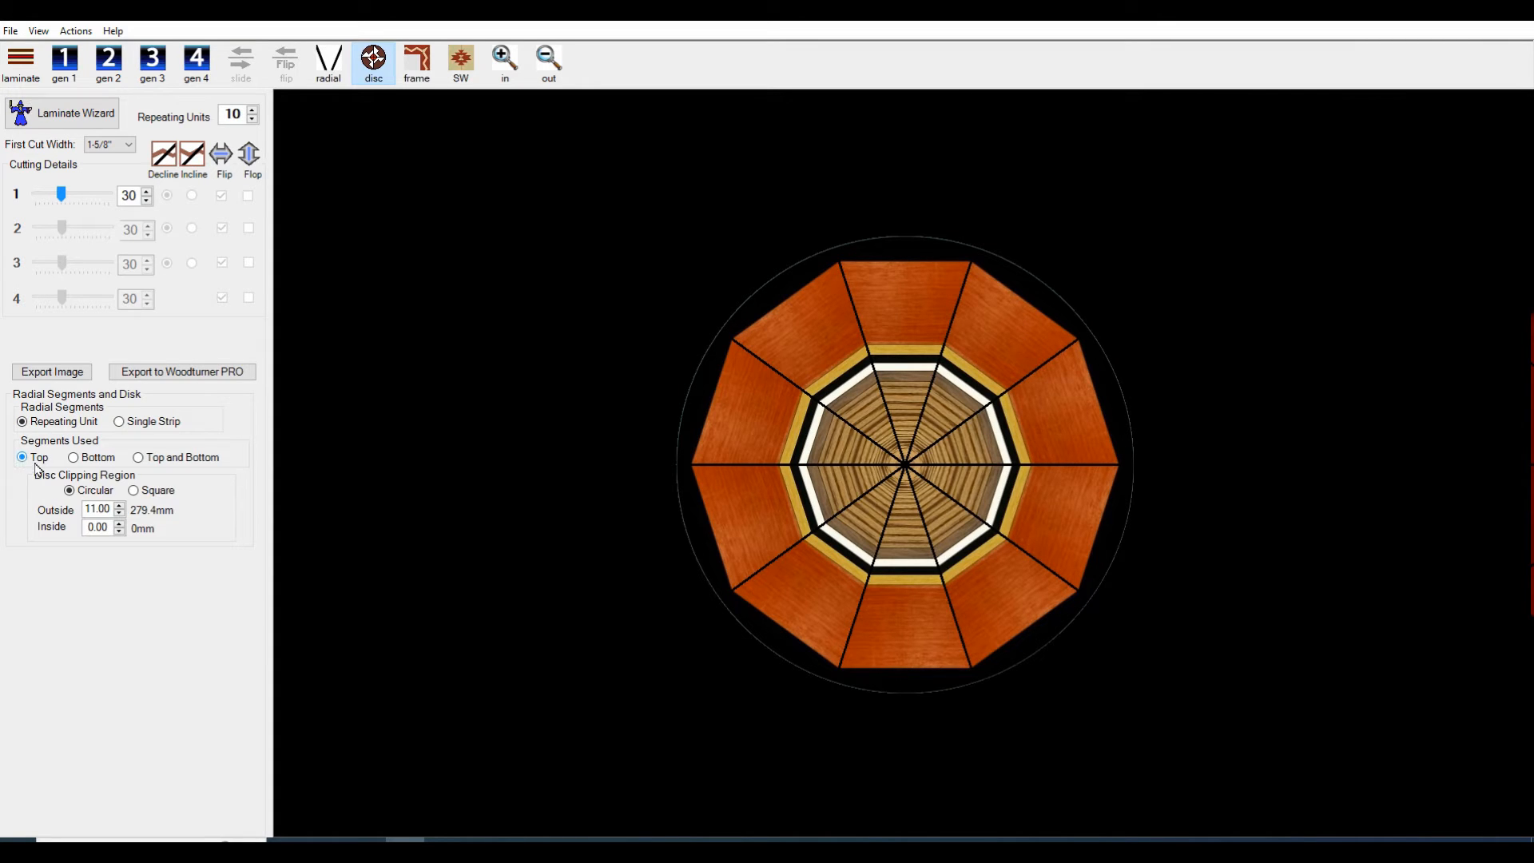
pyautogui.click(73, 458)
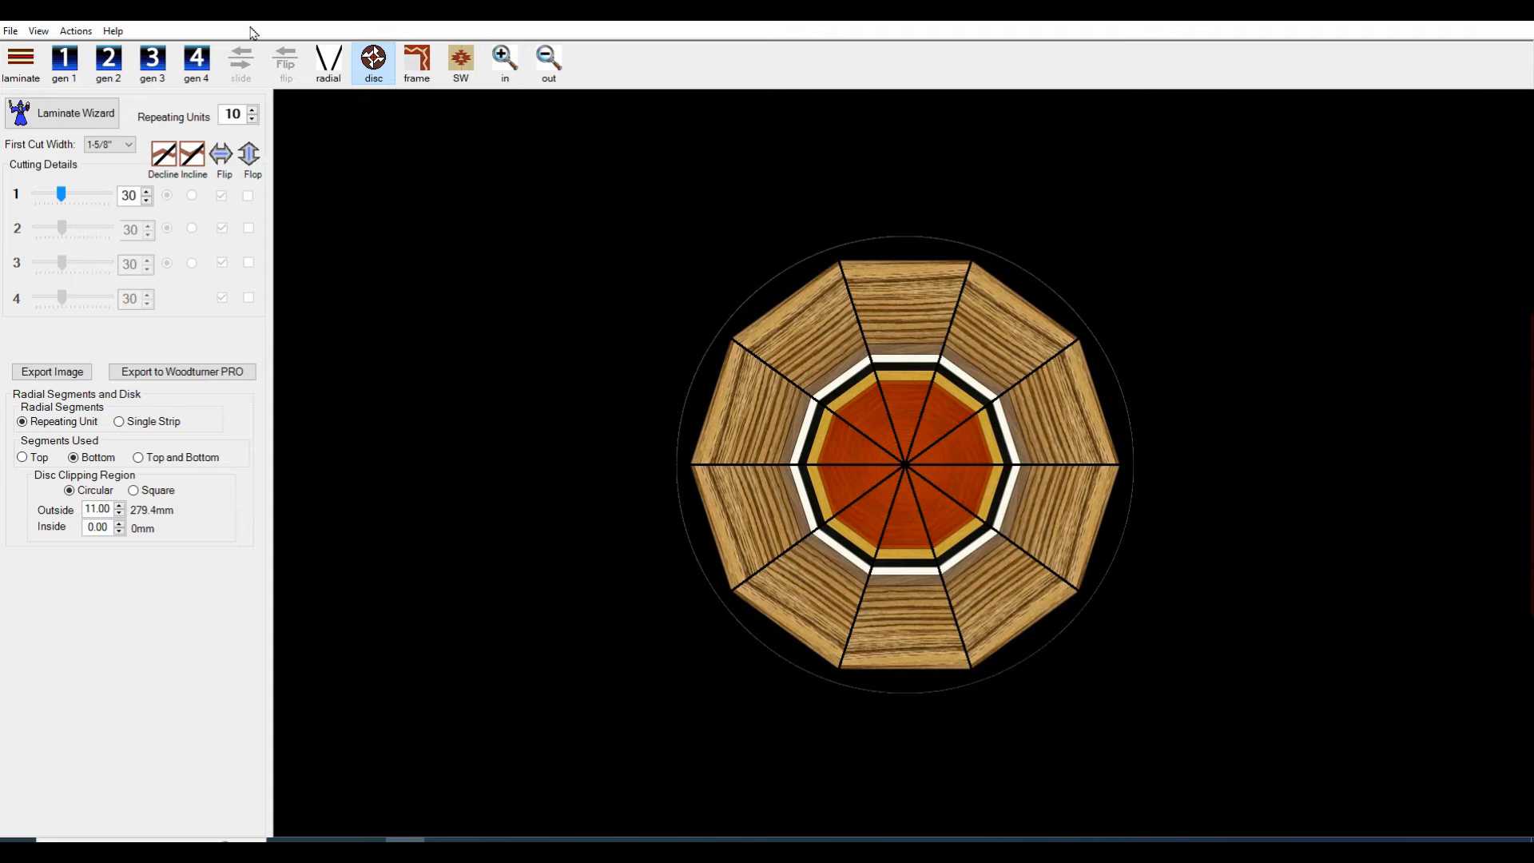
pyautogui.click(324, 65)
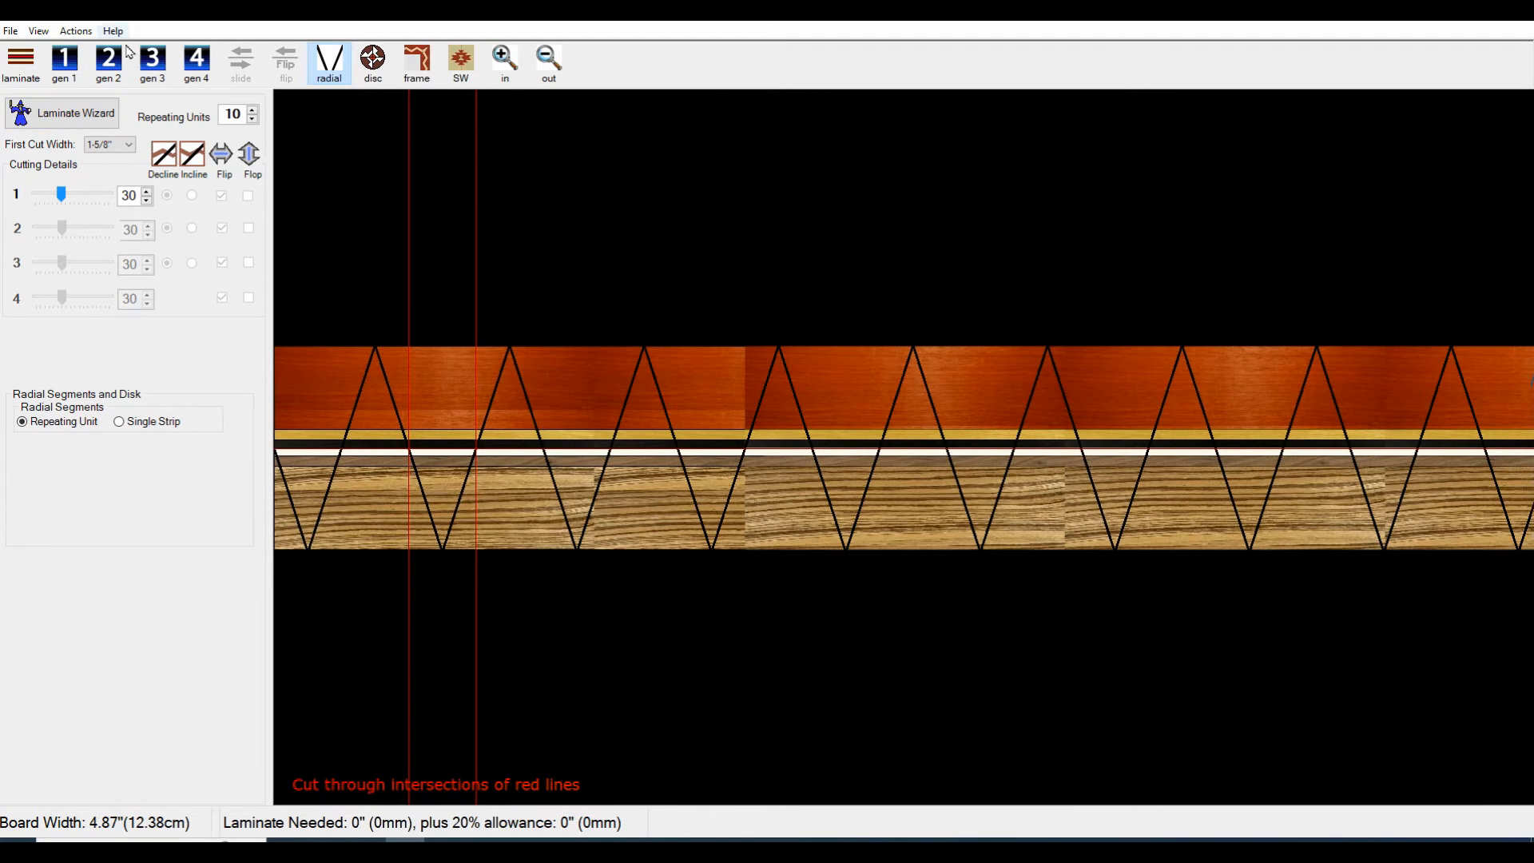
pyautogui.click(374, 61)
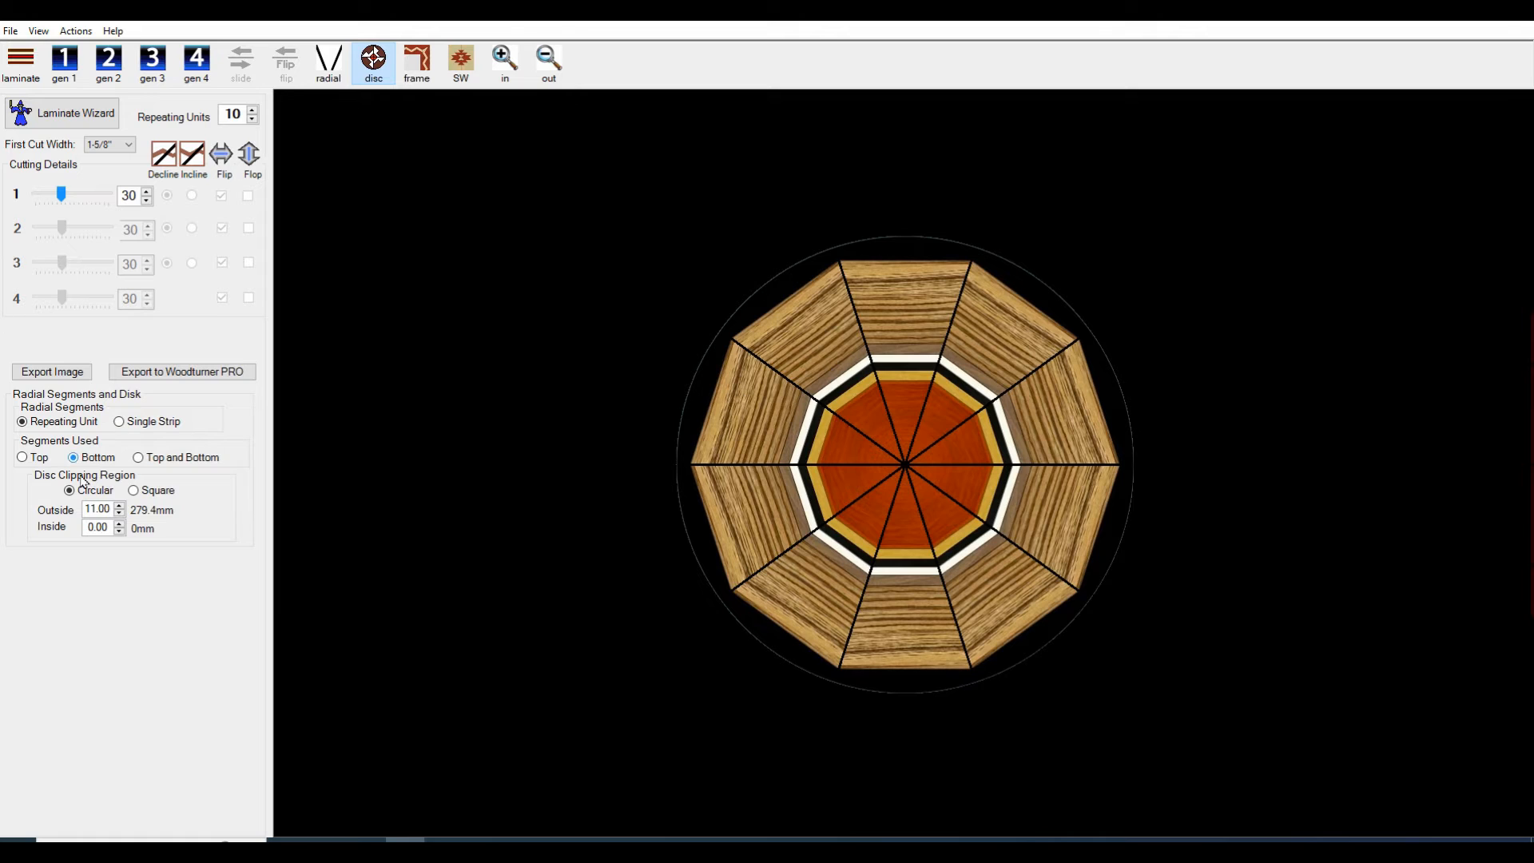
pyautogui.click(22, 457)
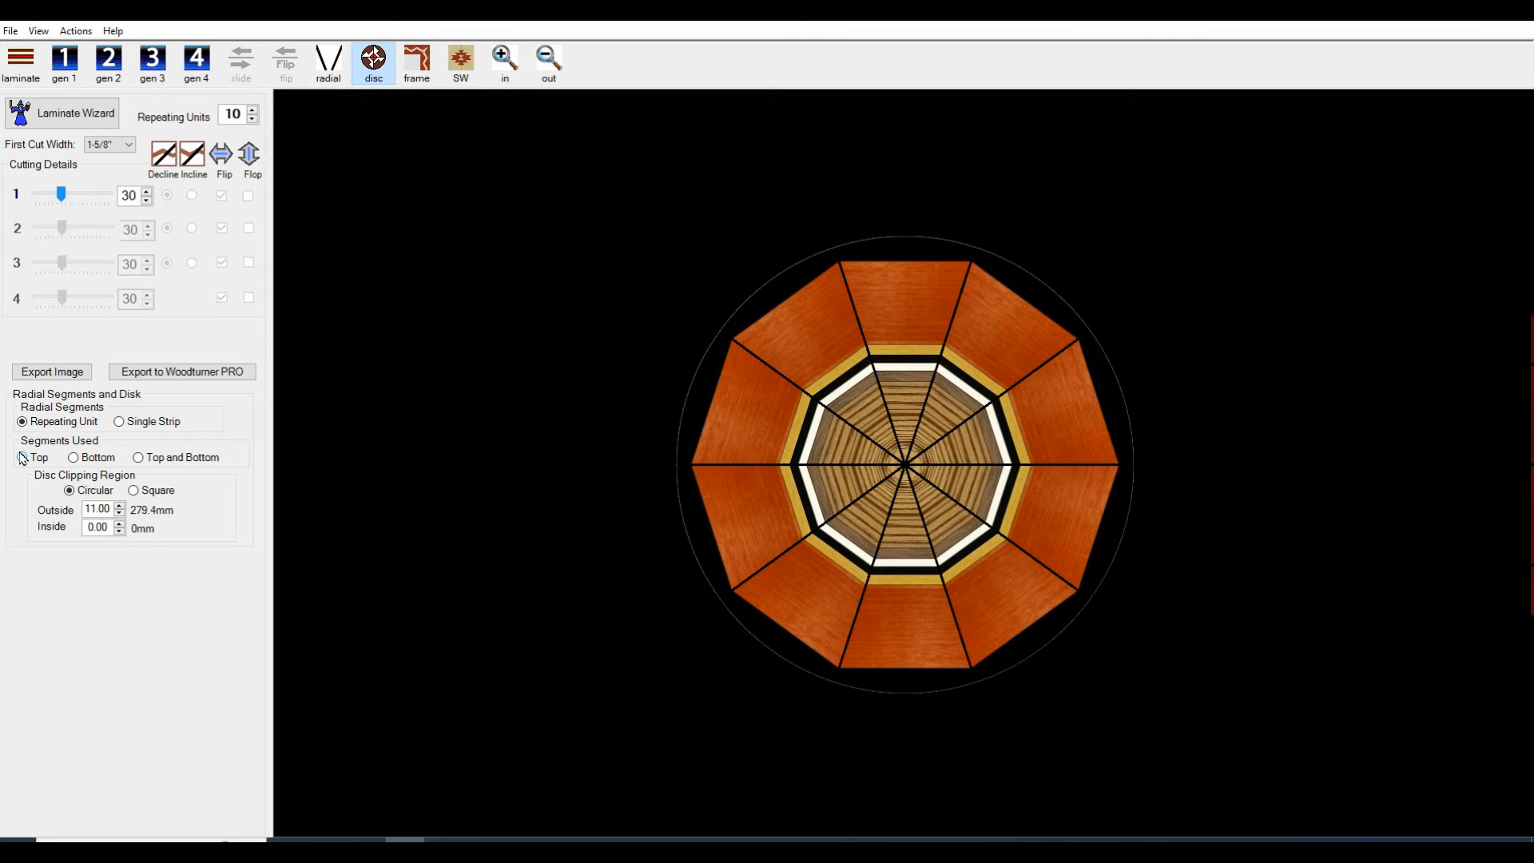
pyautogui.click(137, 458)
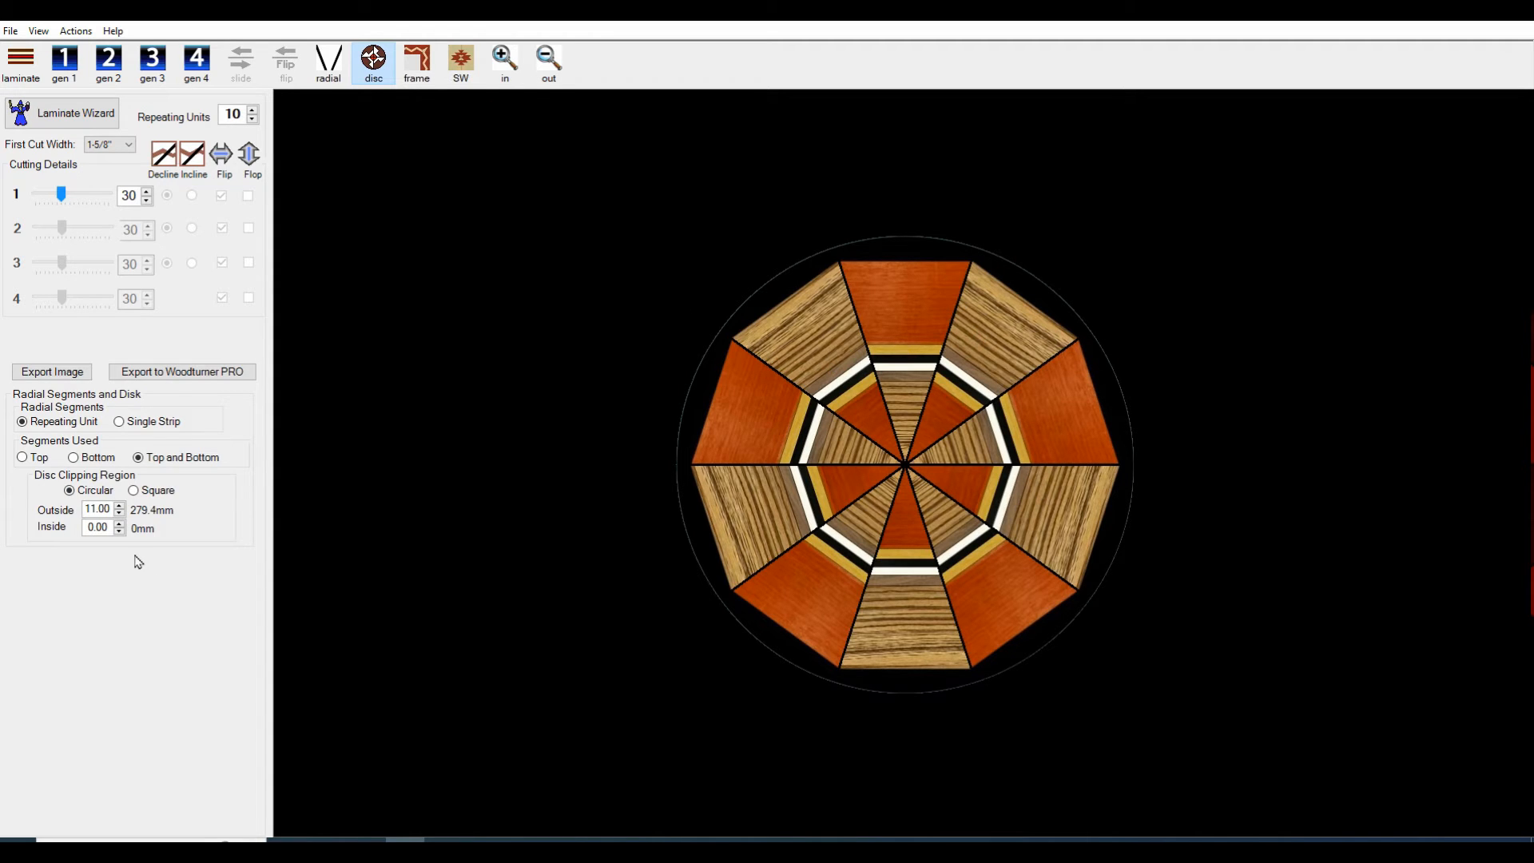
# - Reduce the outside clipping diameter of the combined top-and-bottom disc to 9.75 inches
pyautogui.click(120, 514)
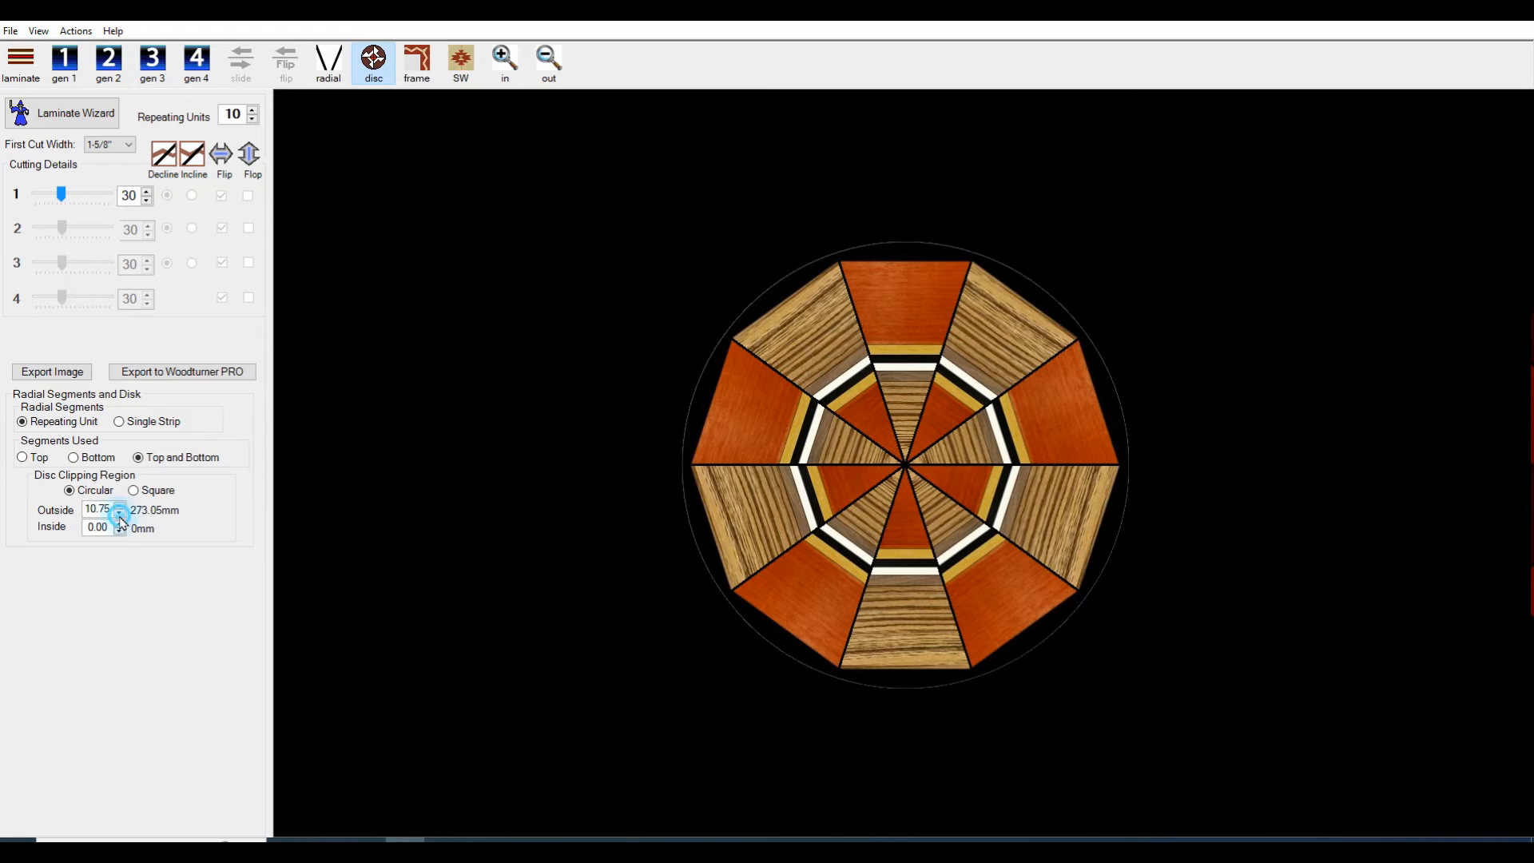
pyautogui.click(120, 514)
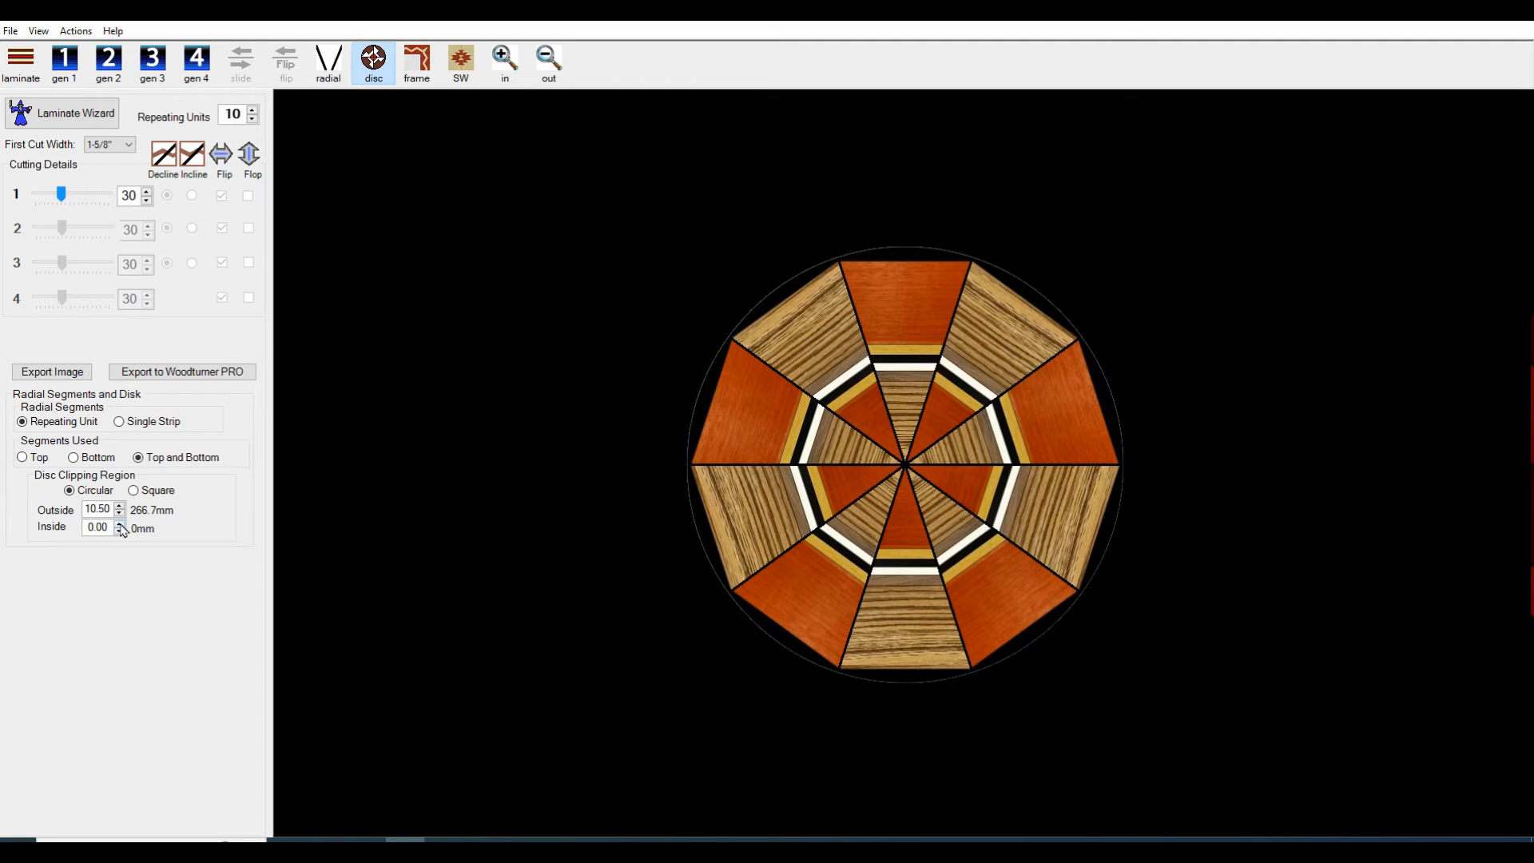
pyautogui.click(120, 514)
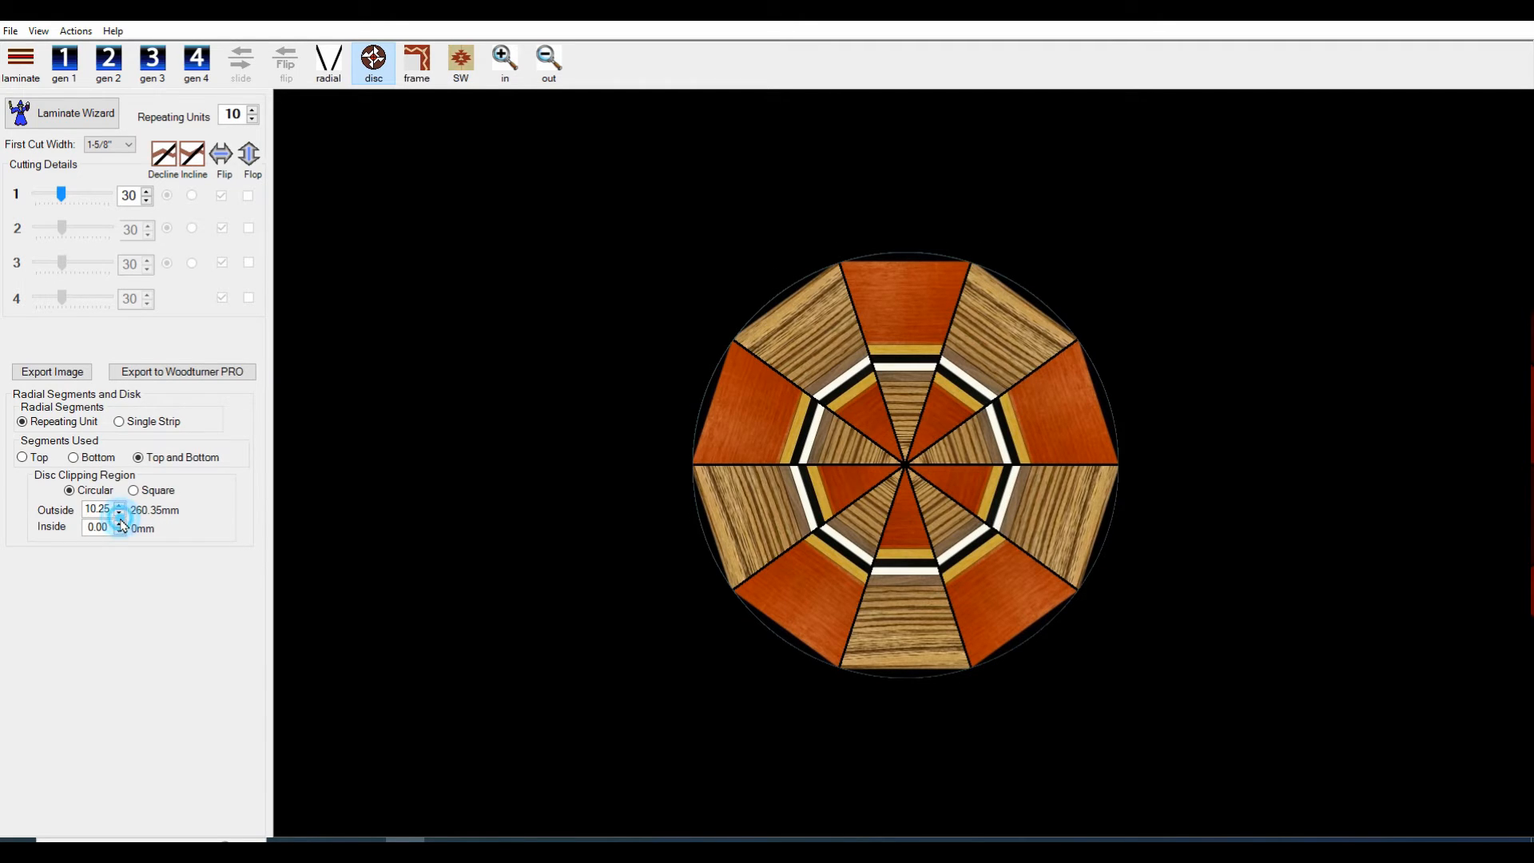
pyautogui.click(120, 514)
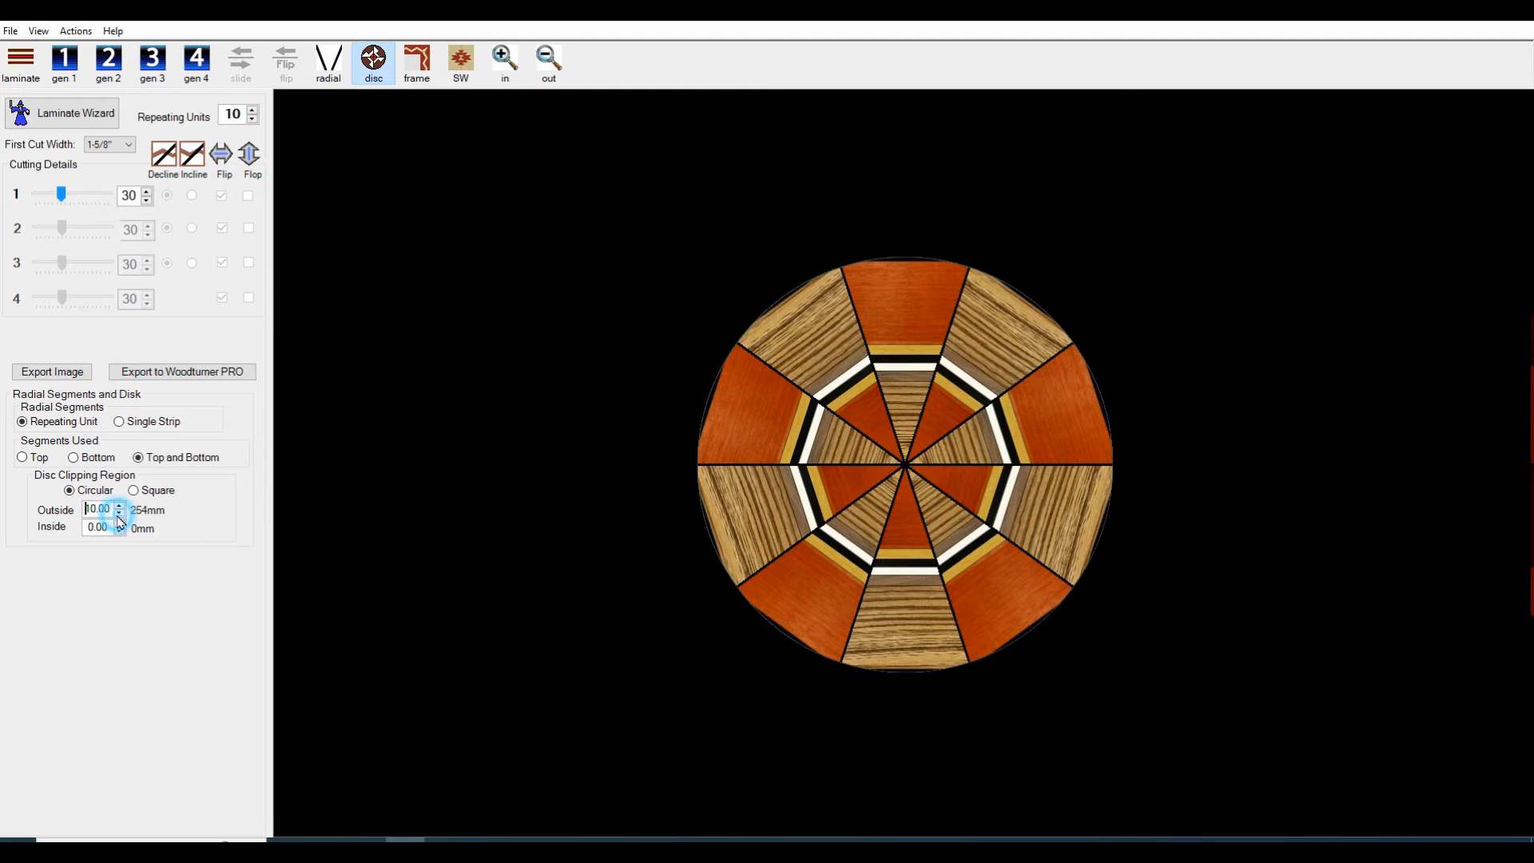
pyautogui.click(119, 514)
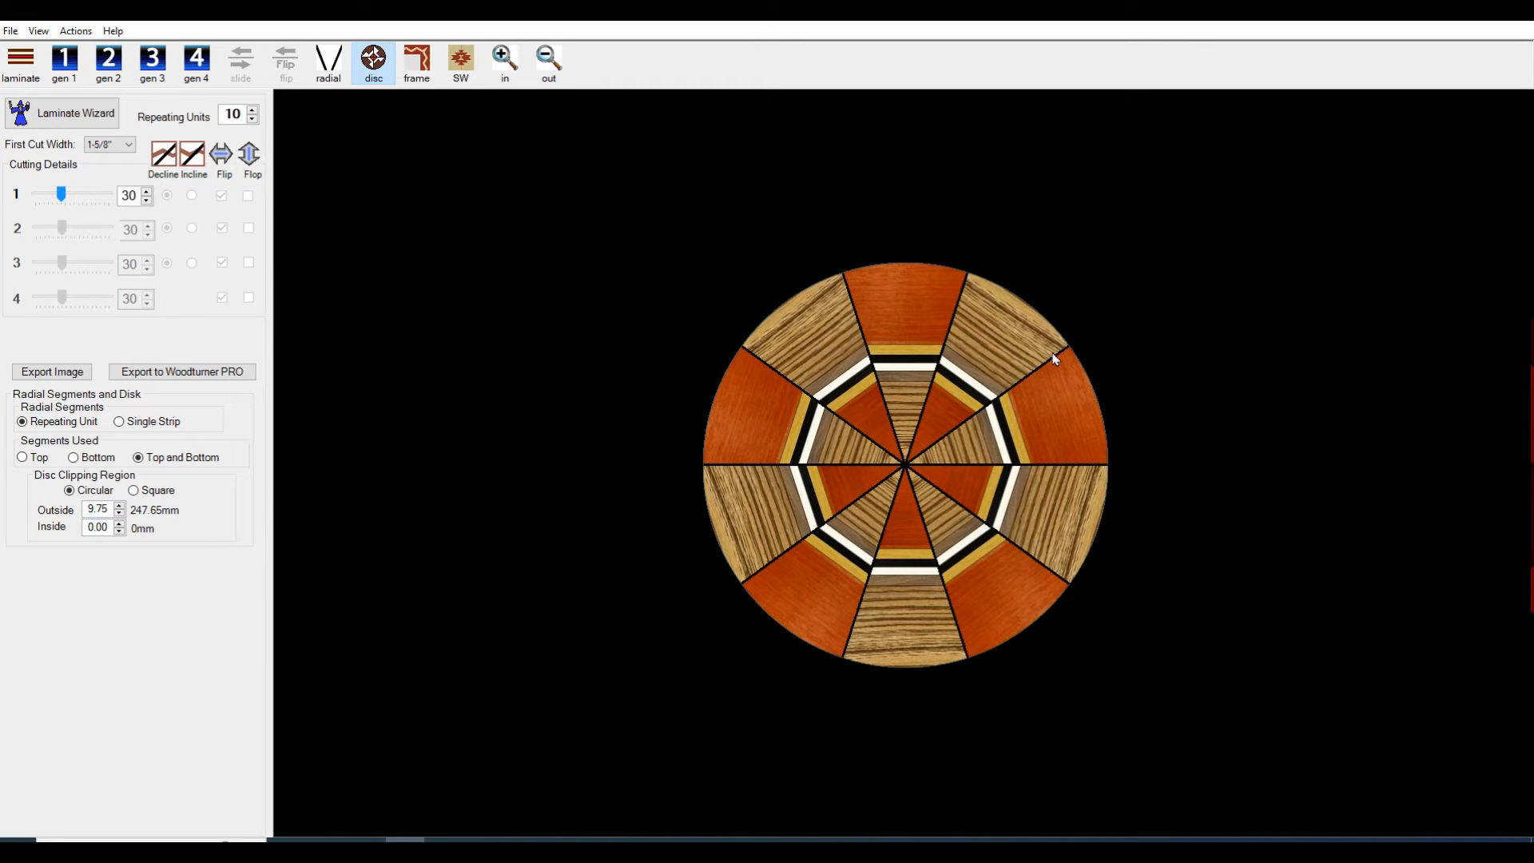
# - Switch the disc to top segments only and set its outside clipping diameter to 10.75 inches
pyautogui.click(21, 458)
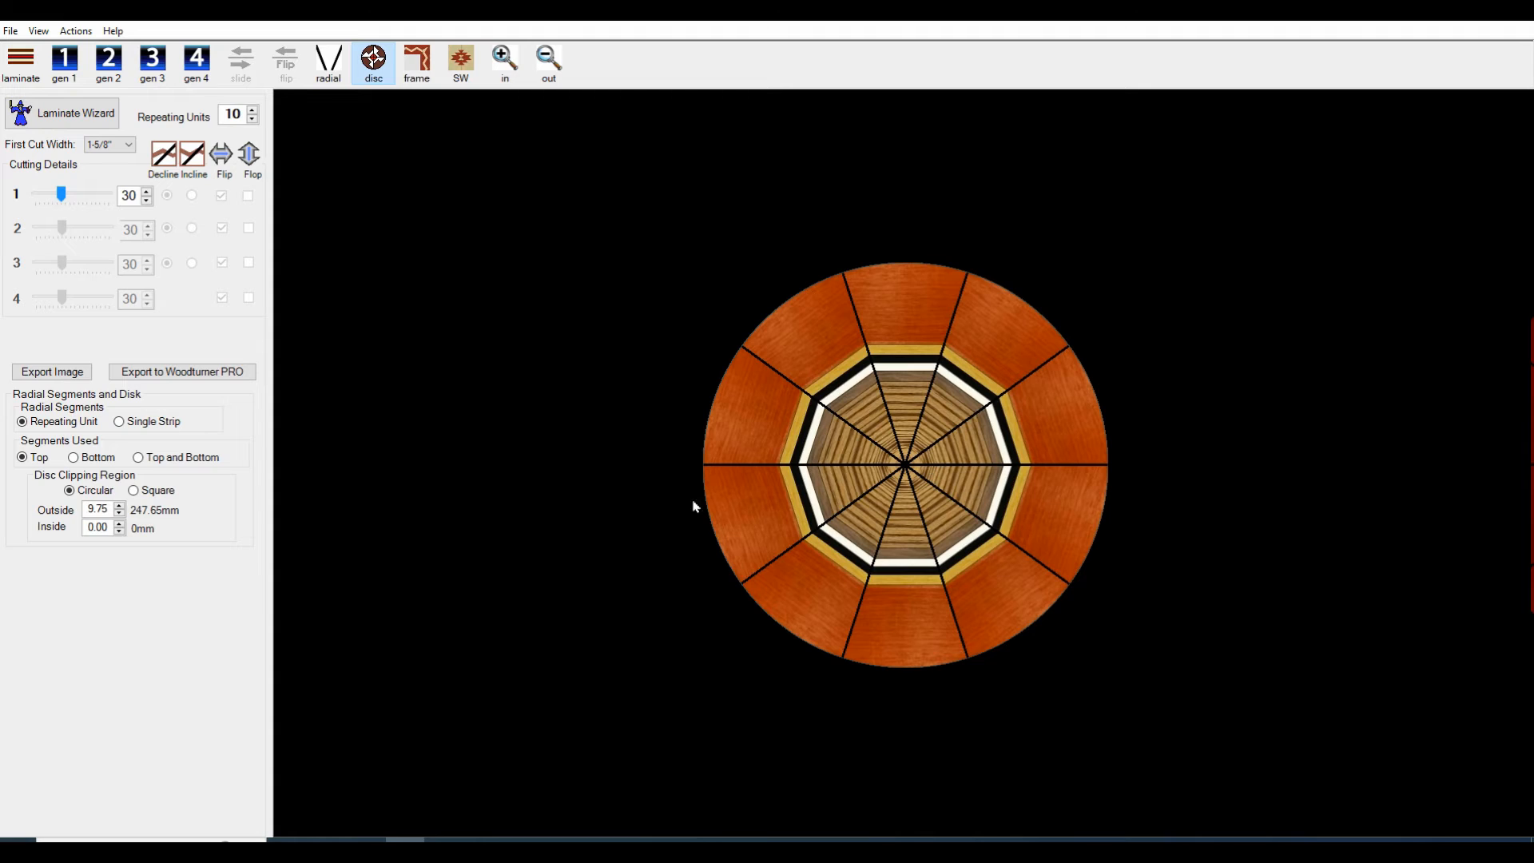
pyautogui.click(119, 506)
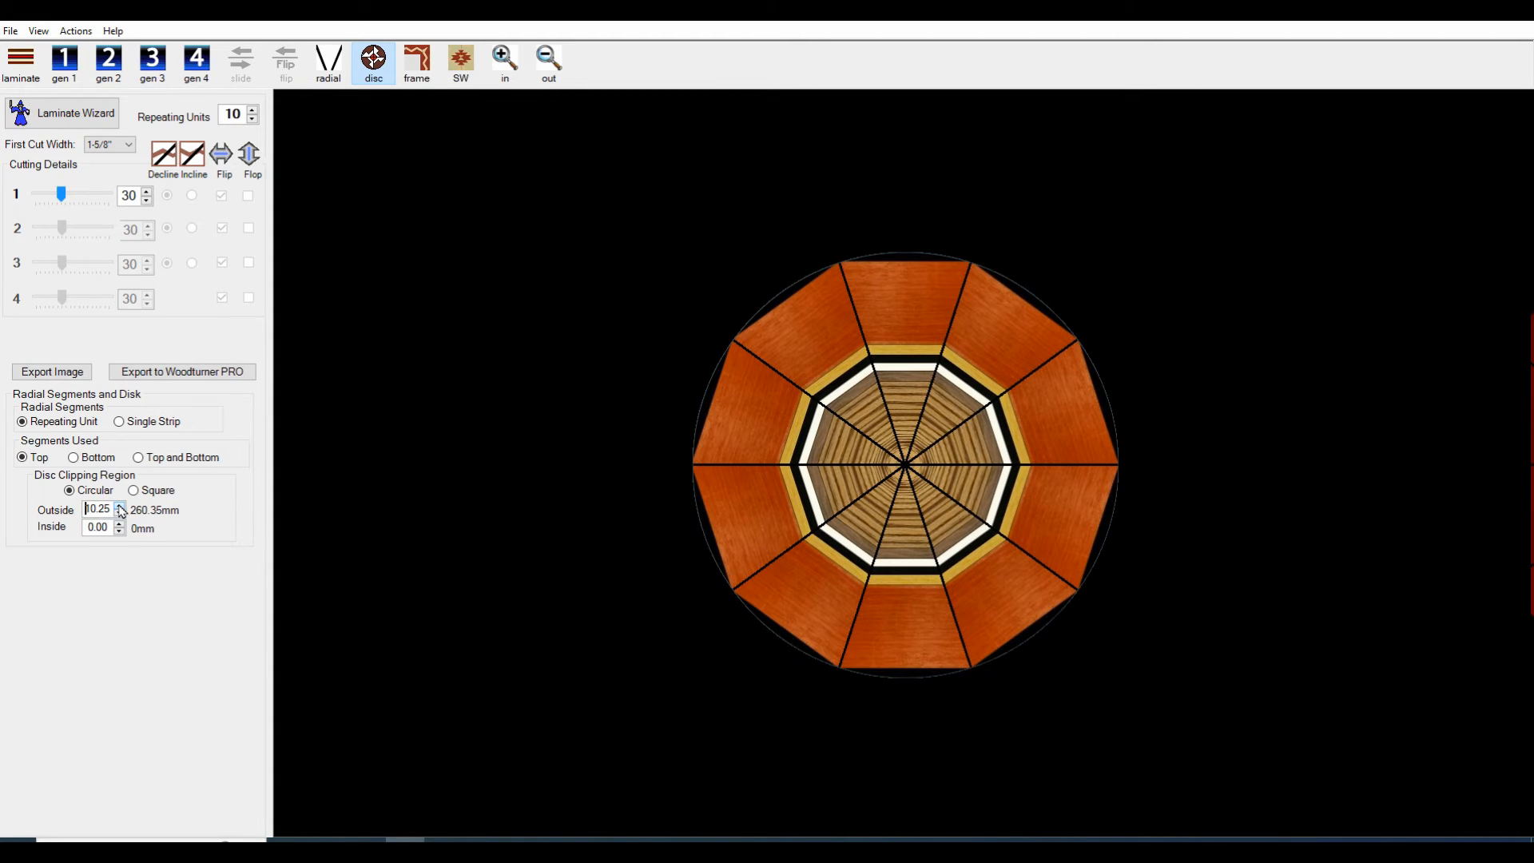
pyautogui.click(120, 507)
pyautogui.click(120, 506)
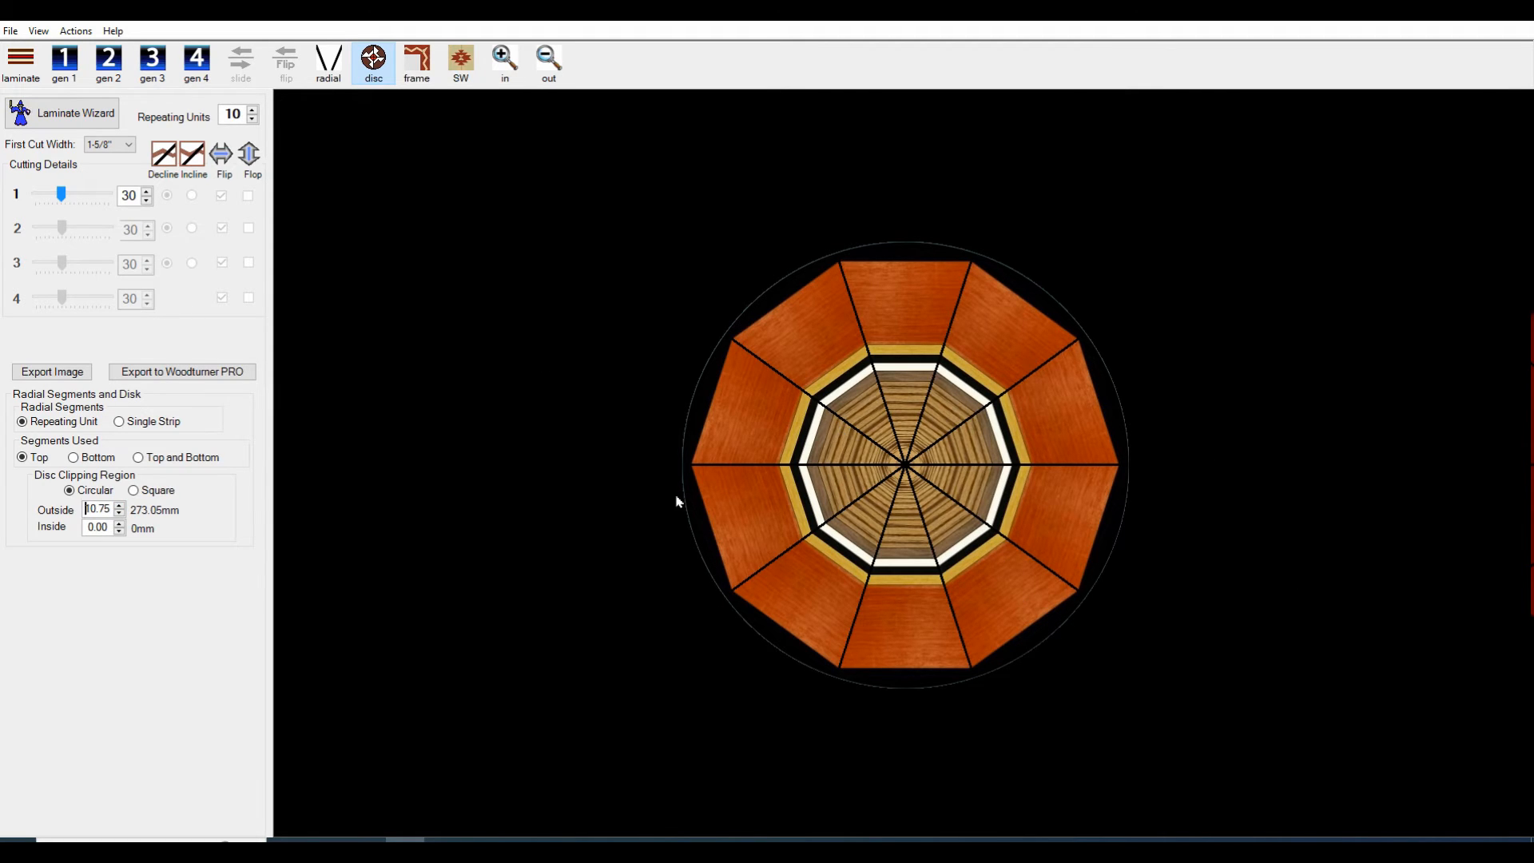
# - Lay out radial cuts on the first-generation zigzag of the six-strip laminate and set the first cut width to 29/32 inch
pyautogui.click(63, 71)
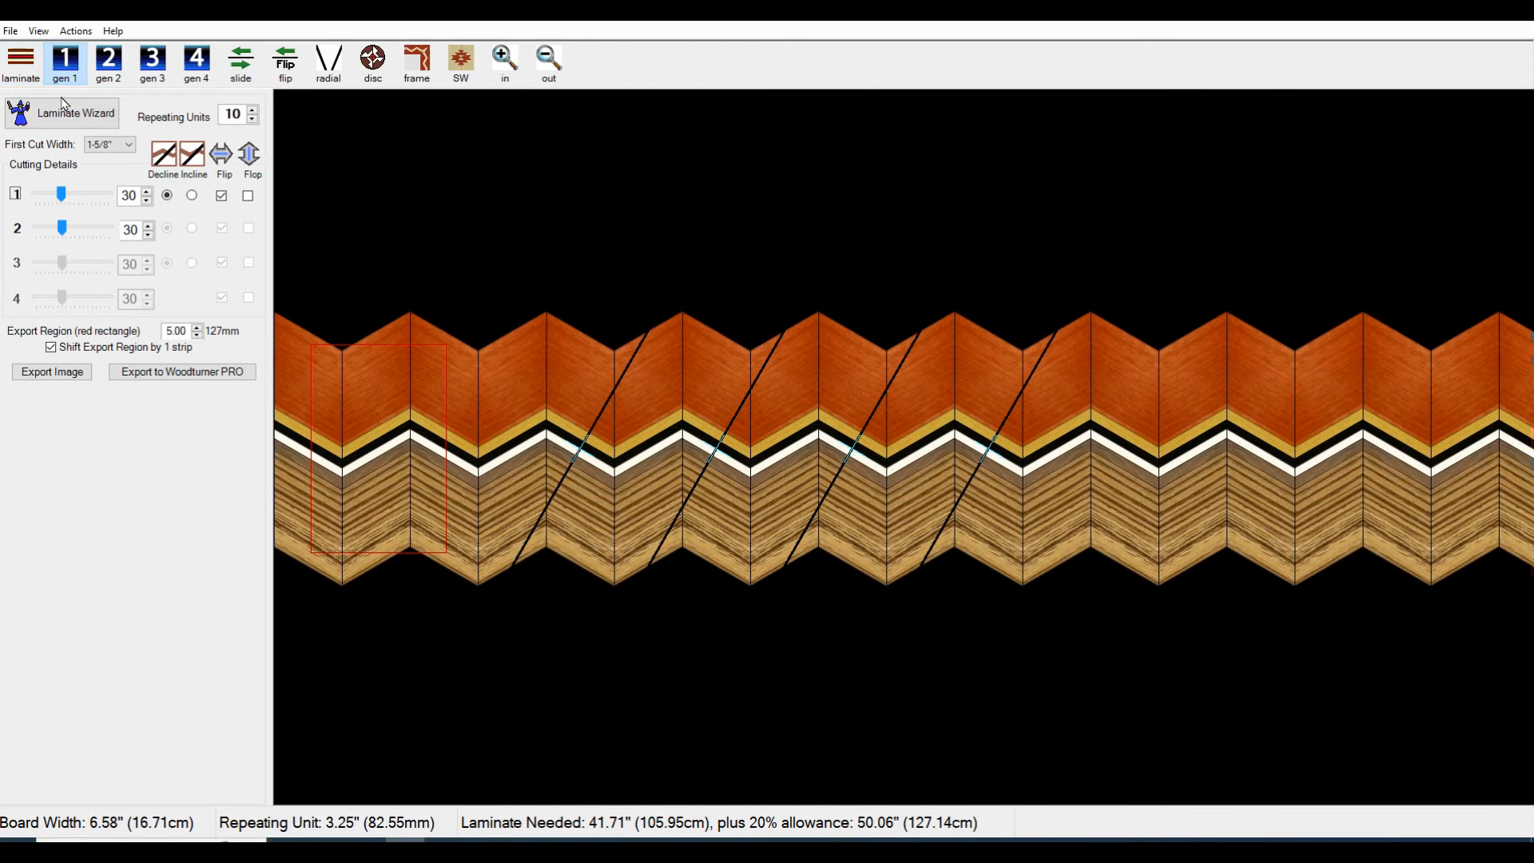
pyautogui.click(21, 62)
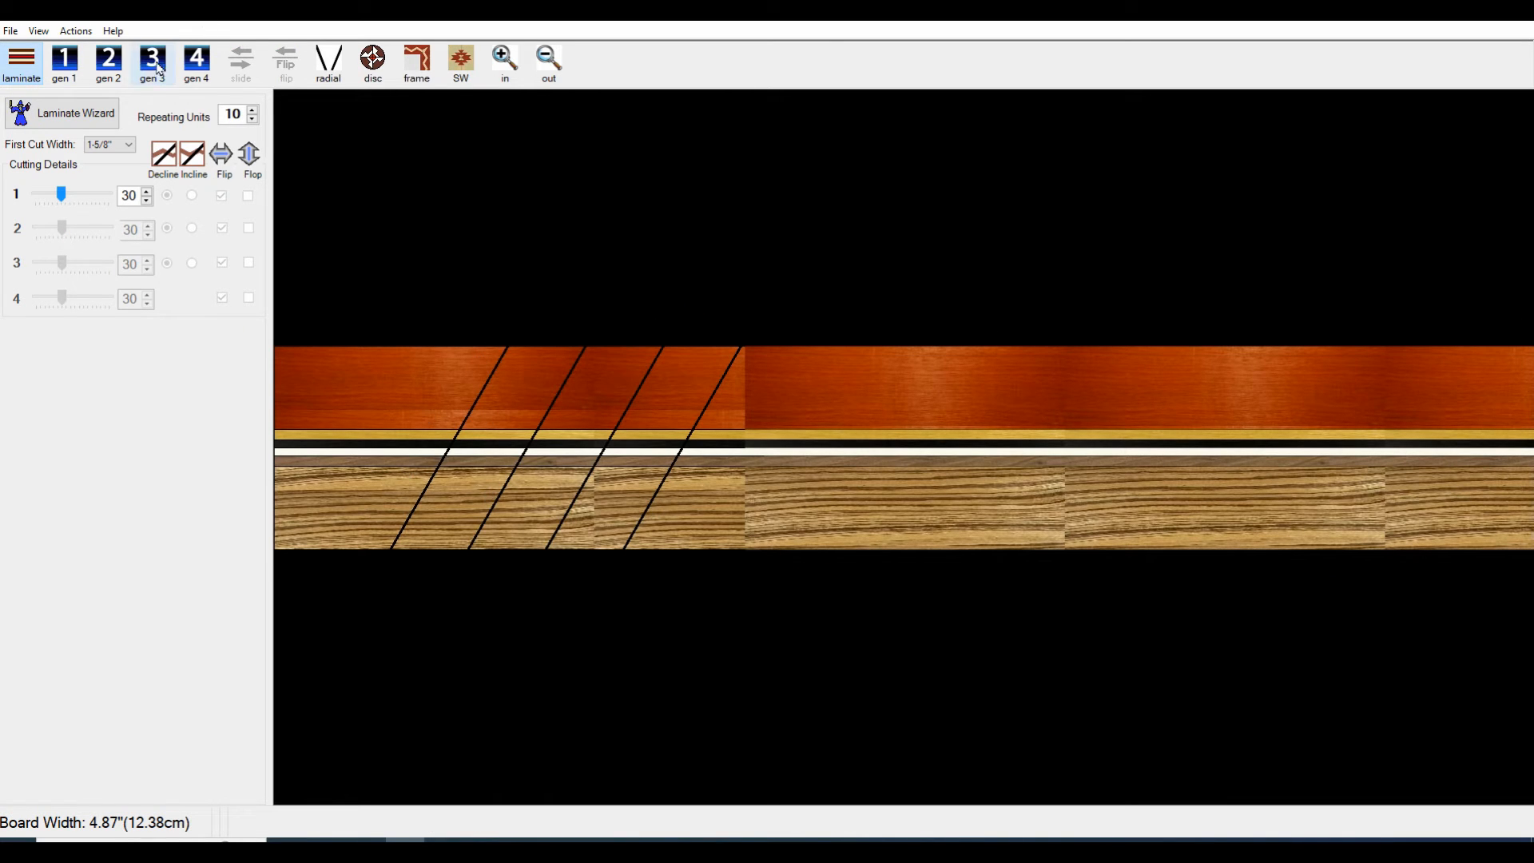
pyautogui.click(72, 64)
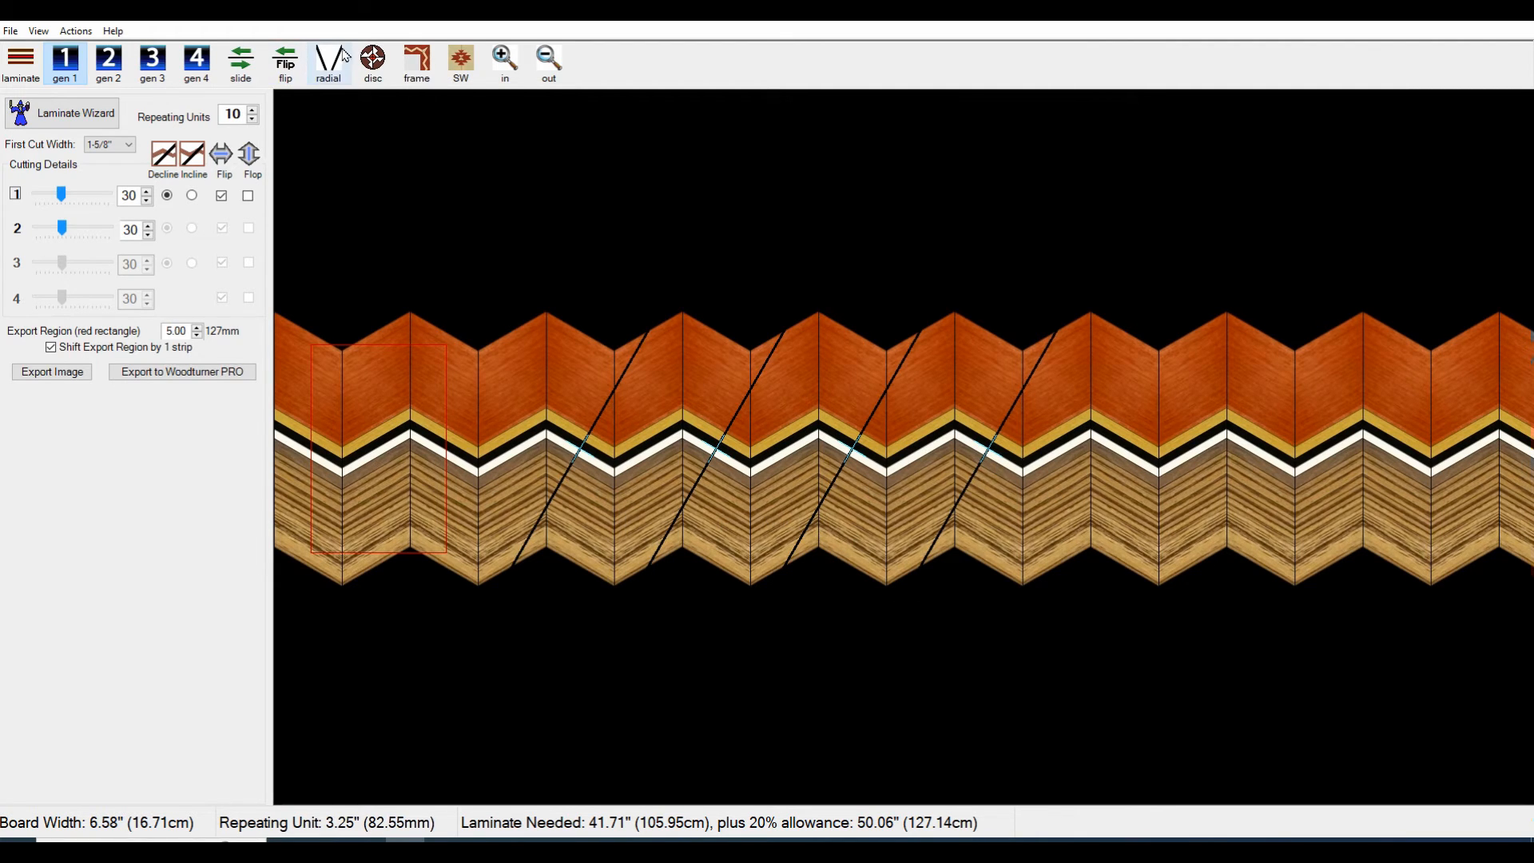
pyautogui.click(325, 63)
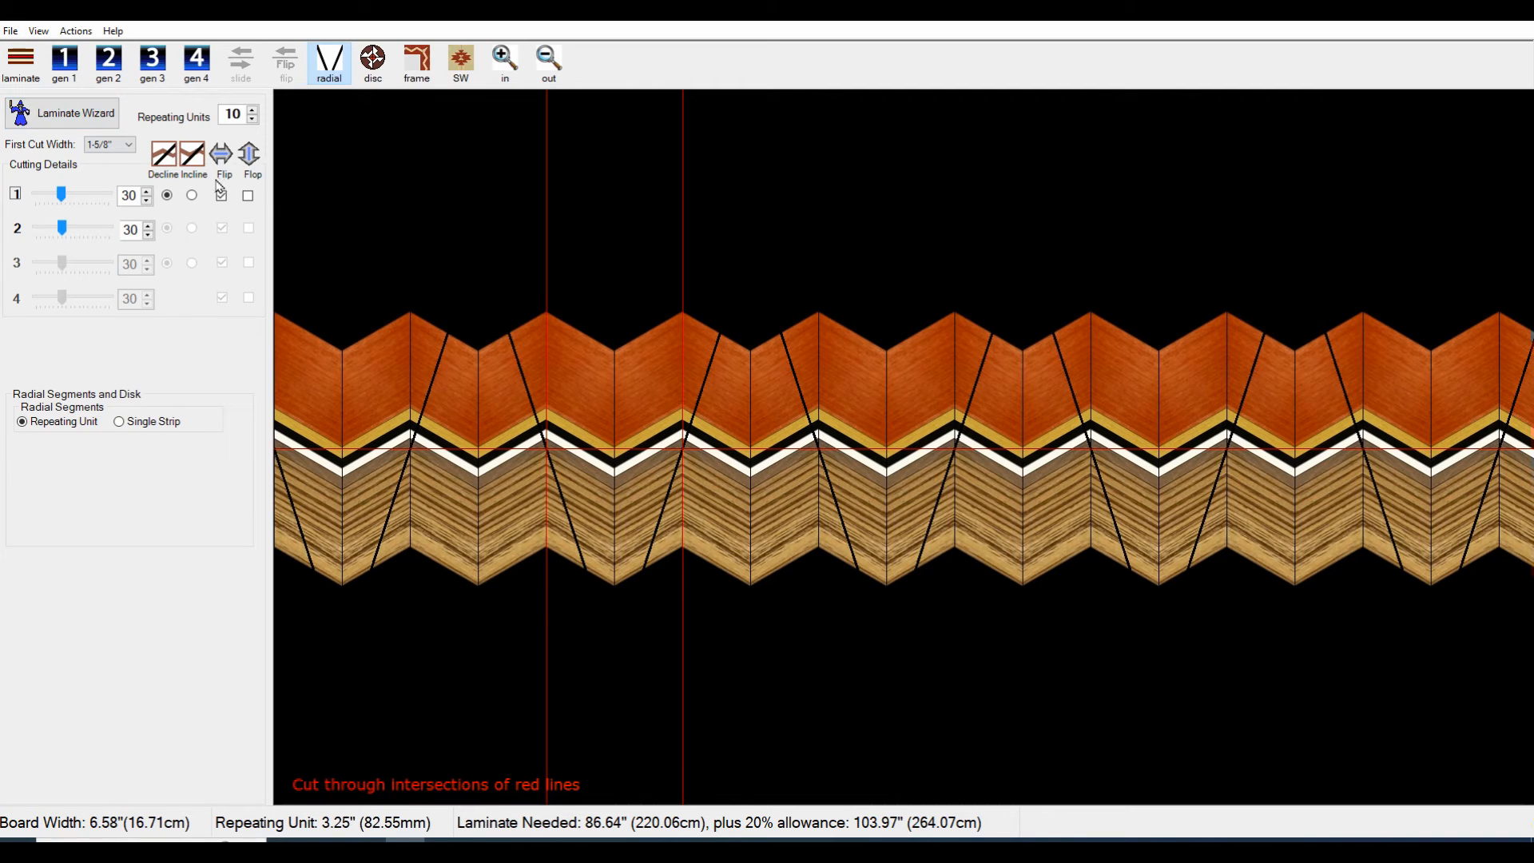
pyautogui.click(127, 145)
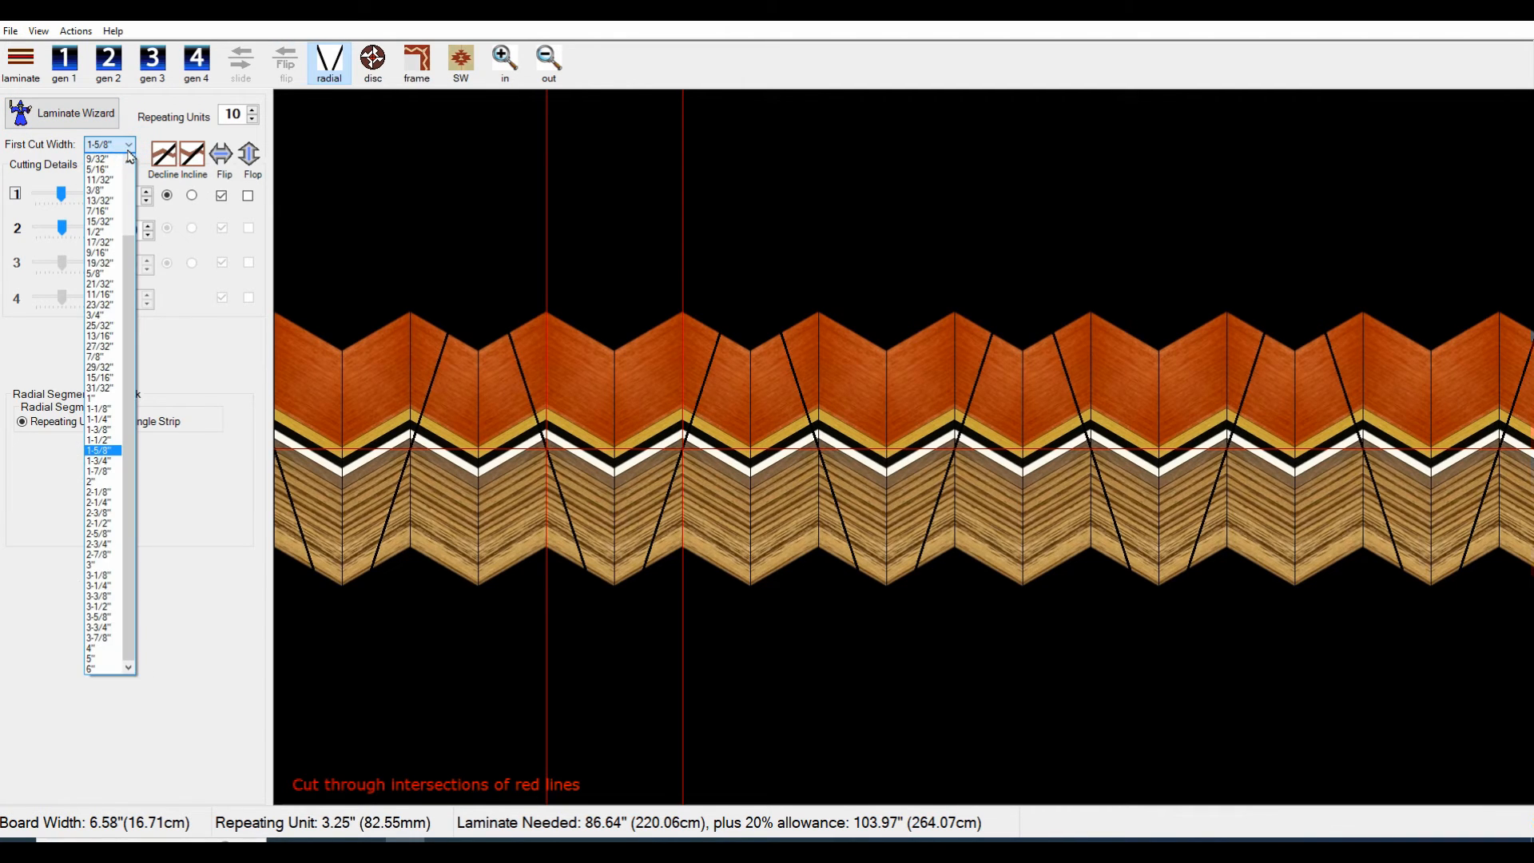
pyautogui.click(112, 369)
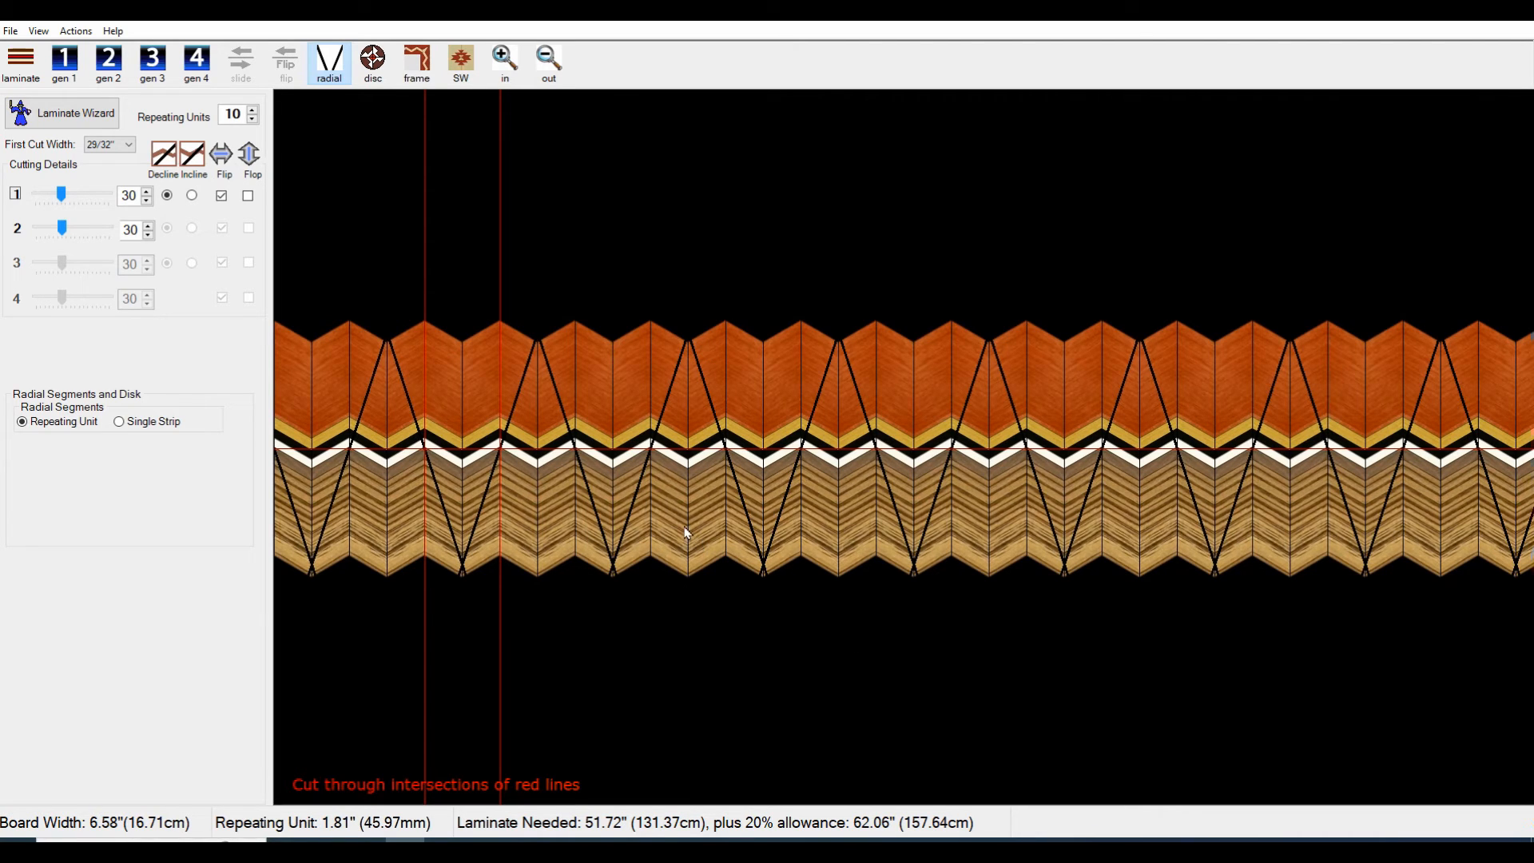
# - Preview the first-generation top-segment disc, return to the radial layout and set the first cut width to 31/32 inch
pyautogui.click(372, 59)
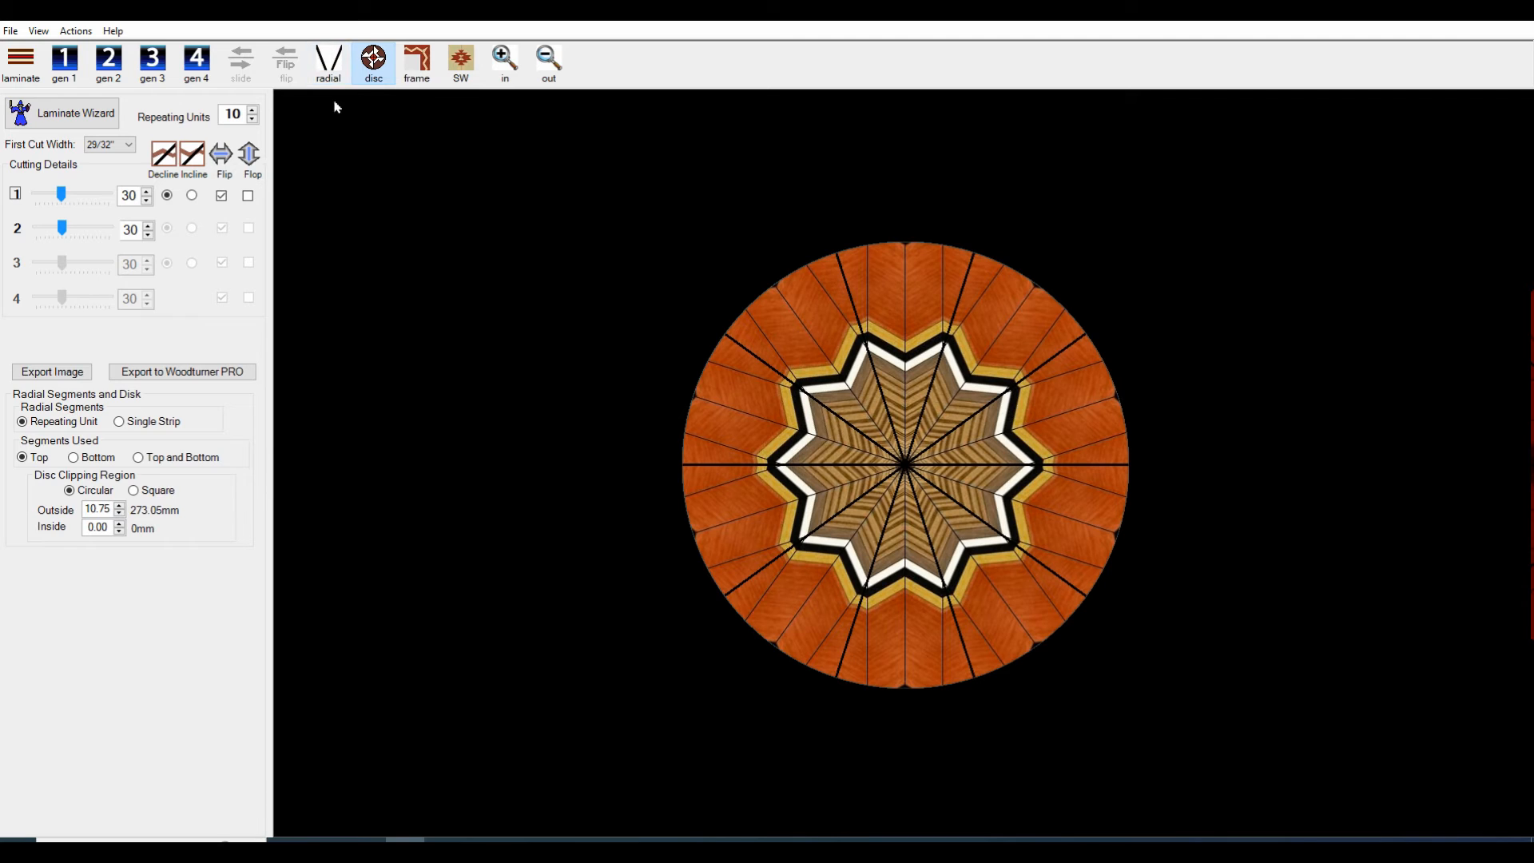
pyautogui.click(332, 74)
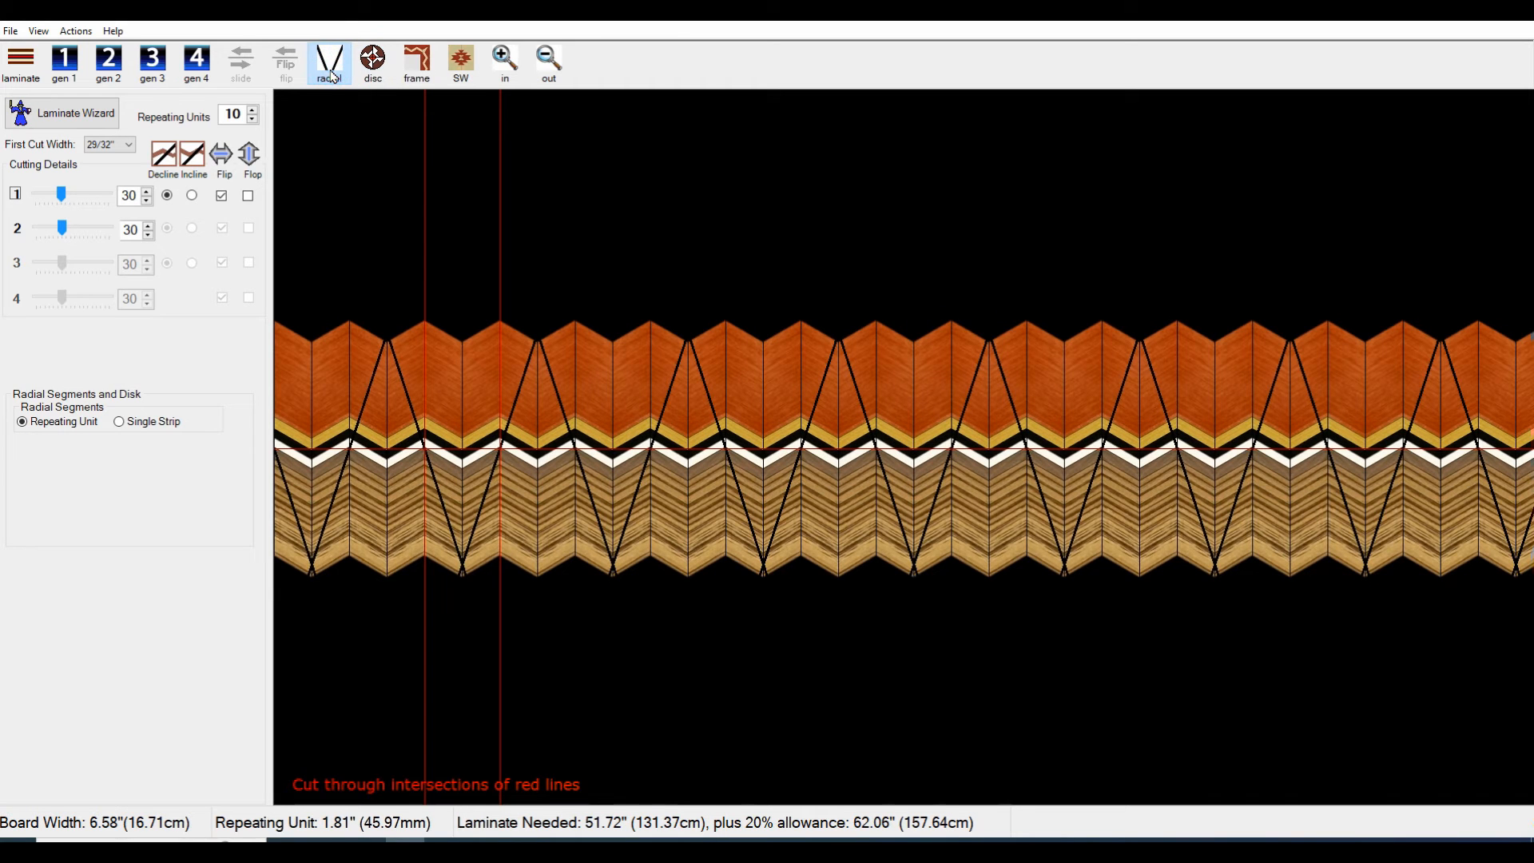
pyautogui.click(128, 145)
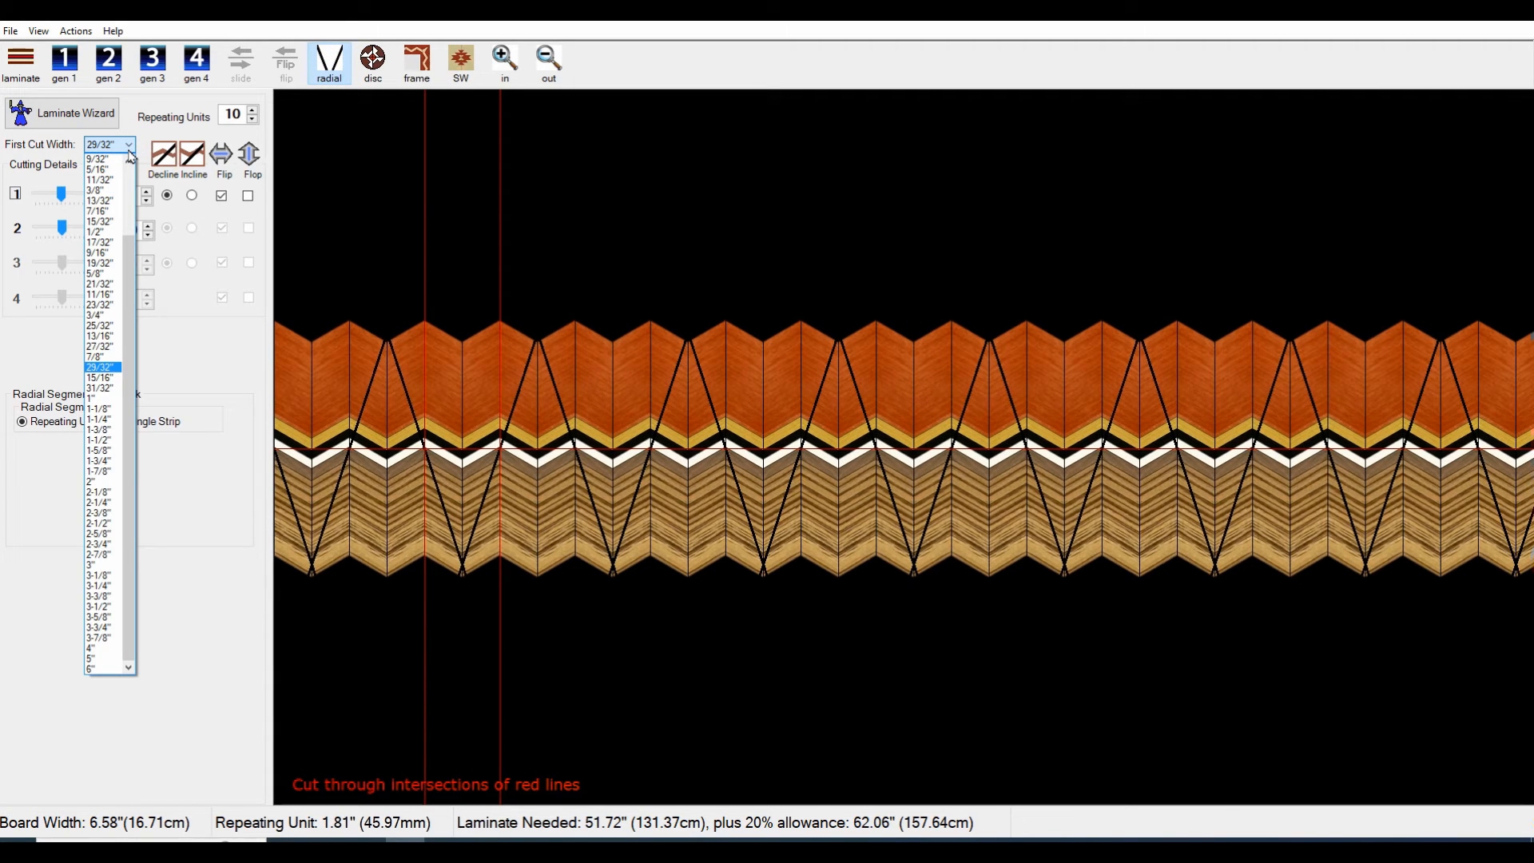
pyautogui.click(102, 389)
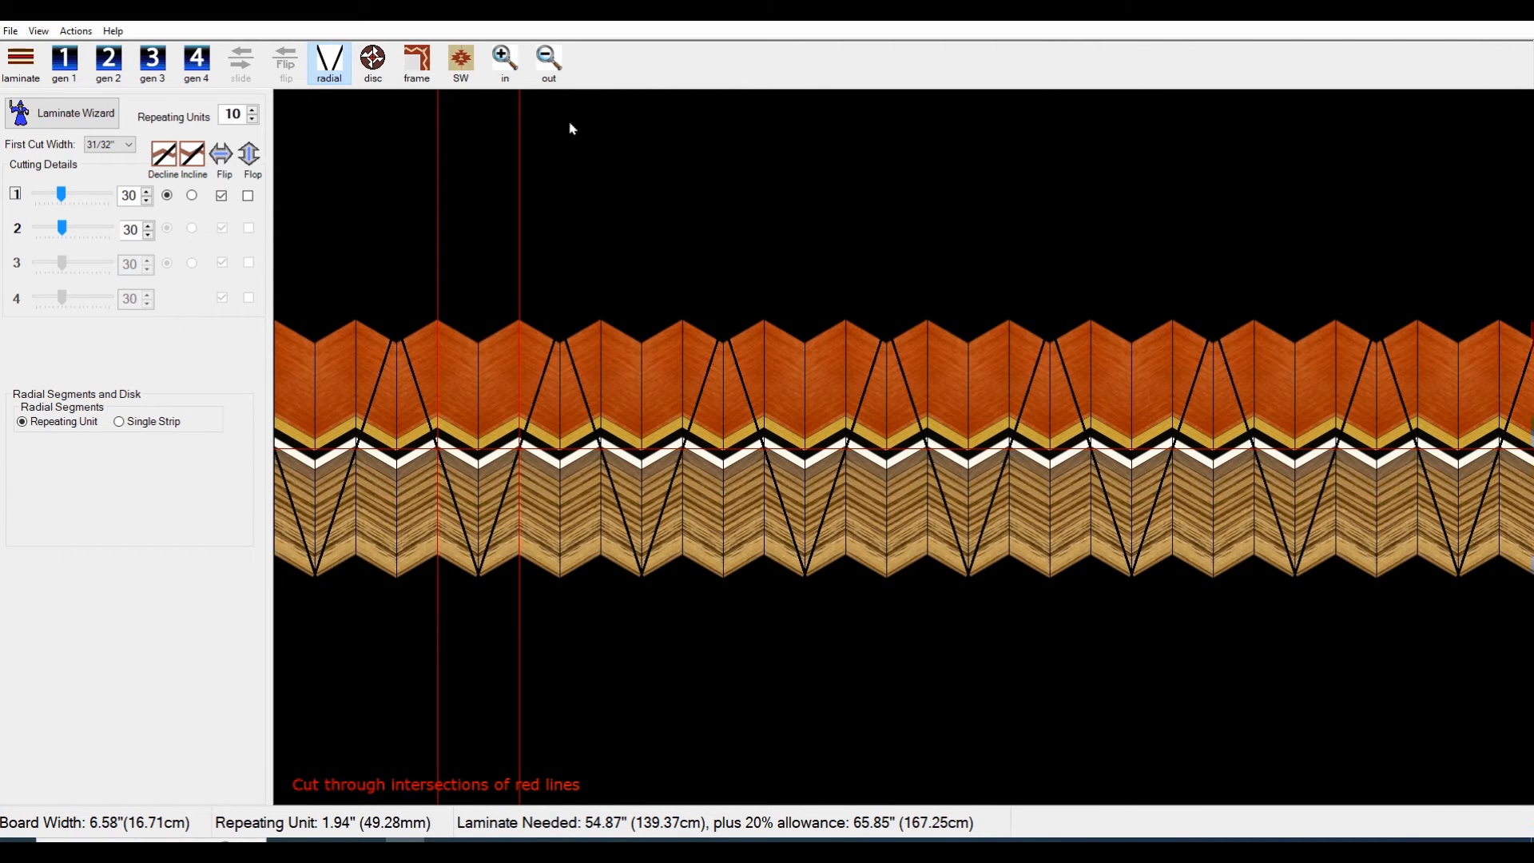
# - Preview the top-segment disc with the 31/32 inch cut and raise its outside clipping diameter to 13.00 inches
pyautogui.click(371, 77)
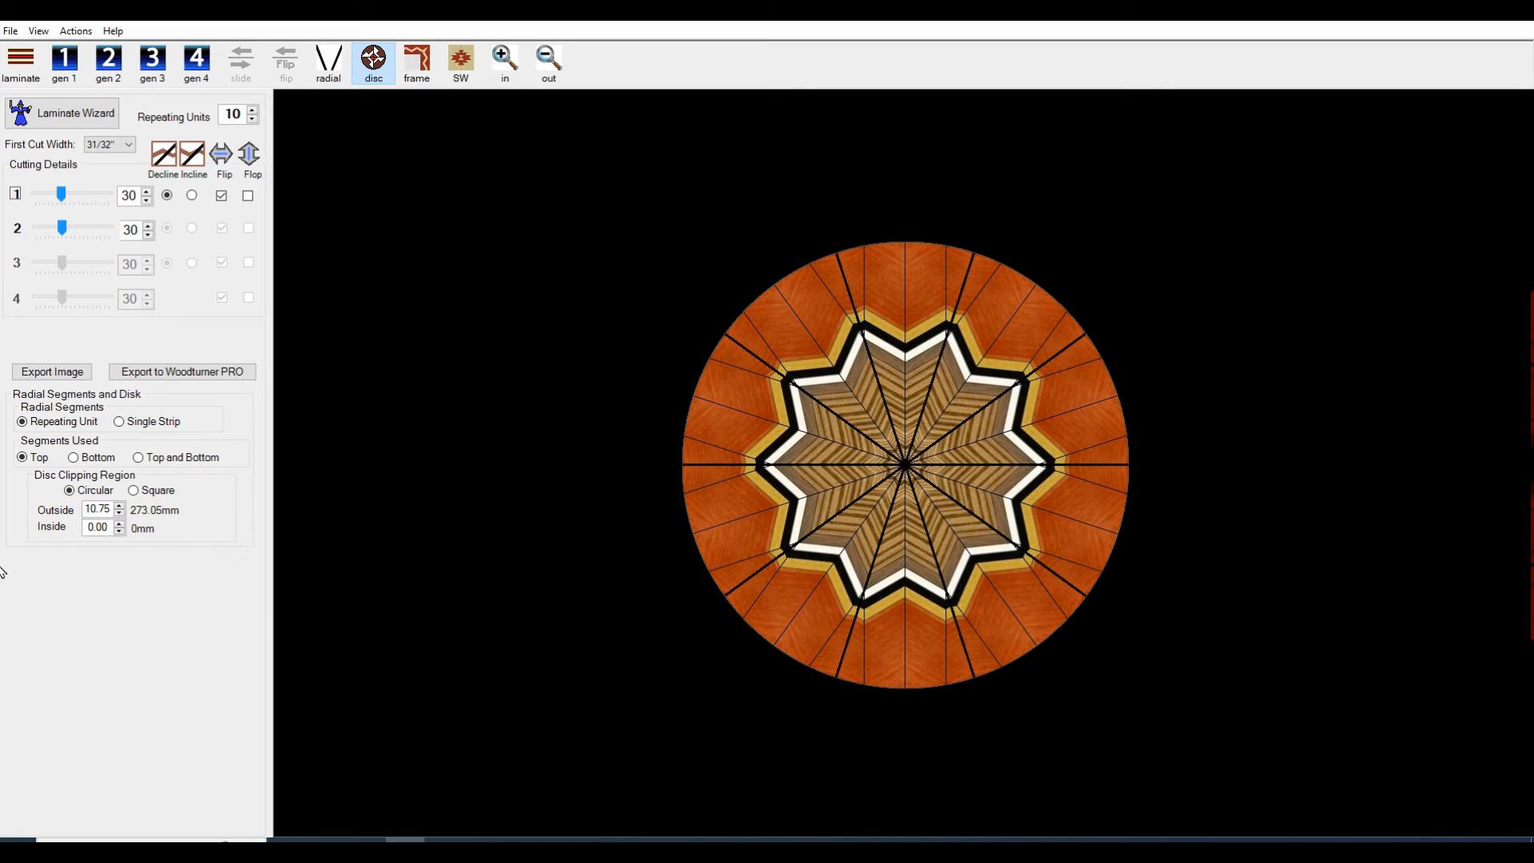
pyautogui.click(120, 505)
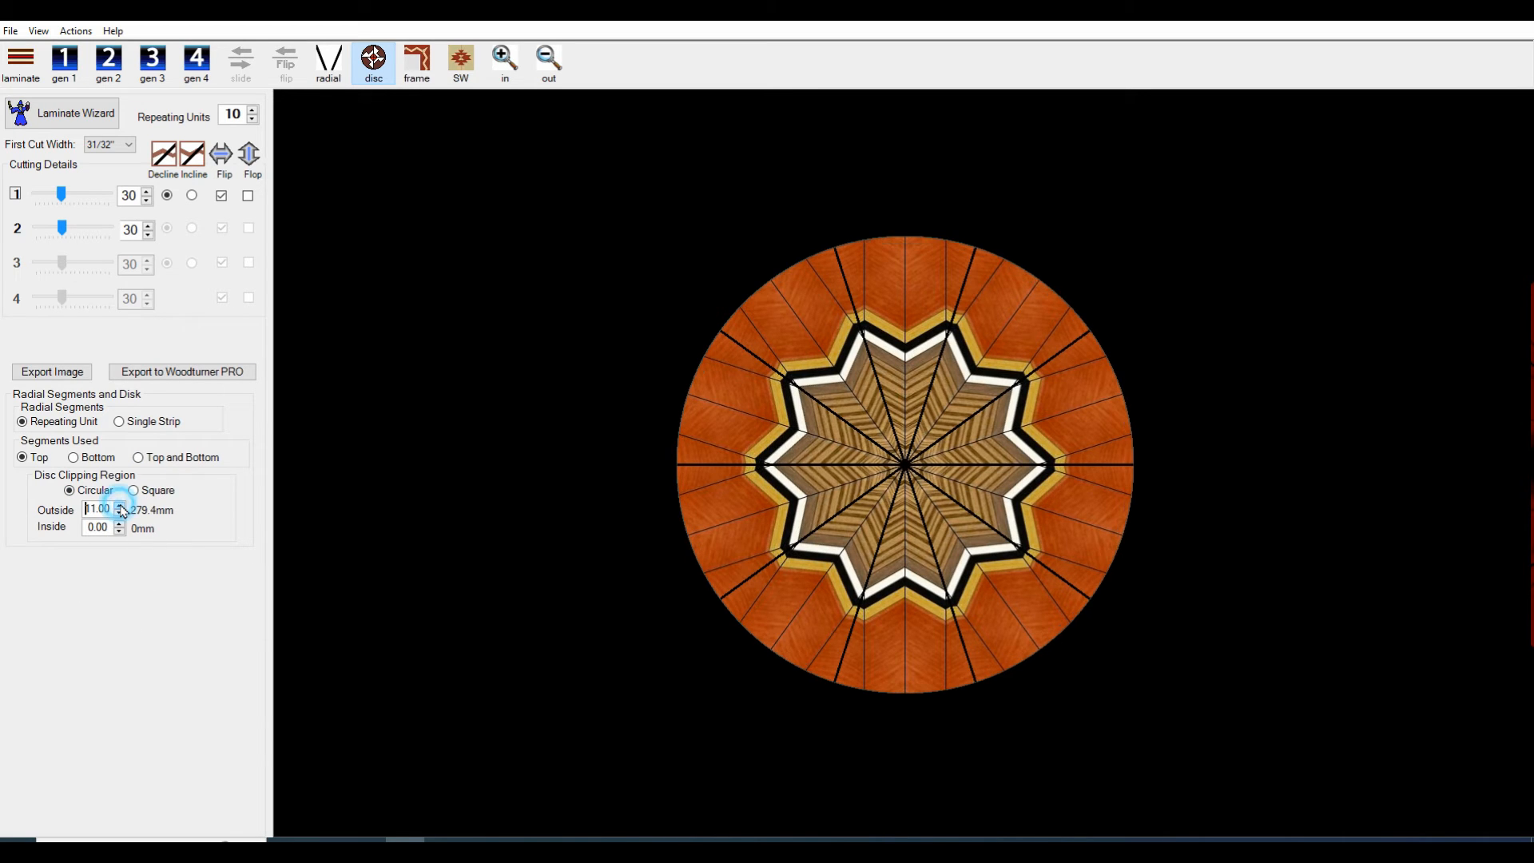
pyautogui.click(120, 505)
pyautogui.click(120, 505)
pyautogui.click(119, 505)
pyautogui.click(120, 504)
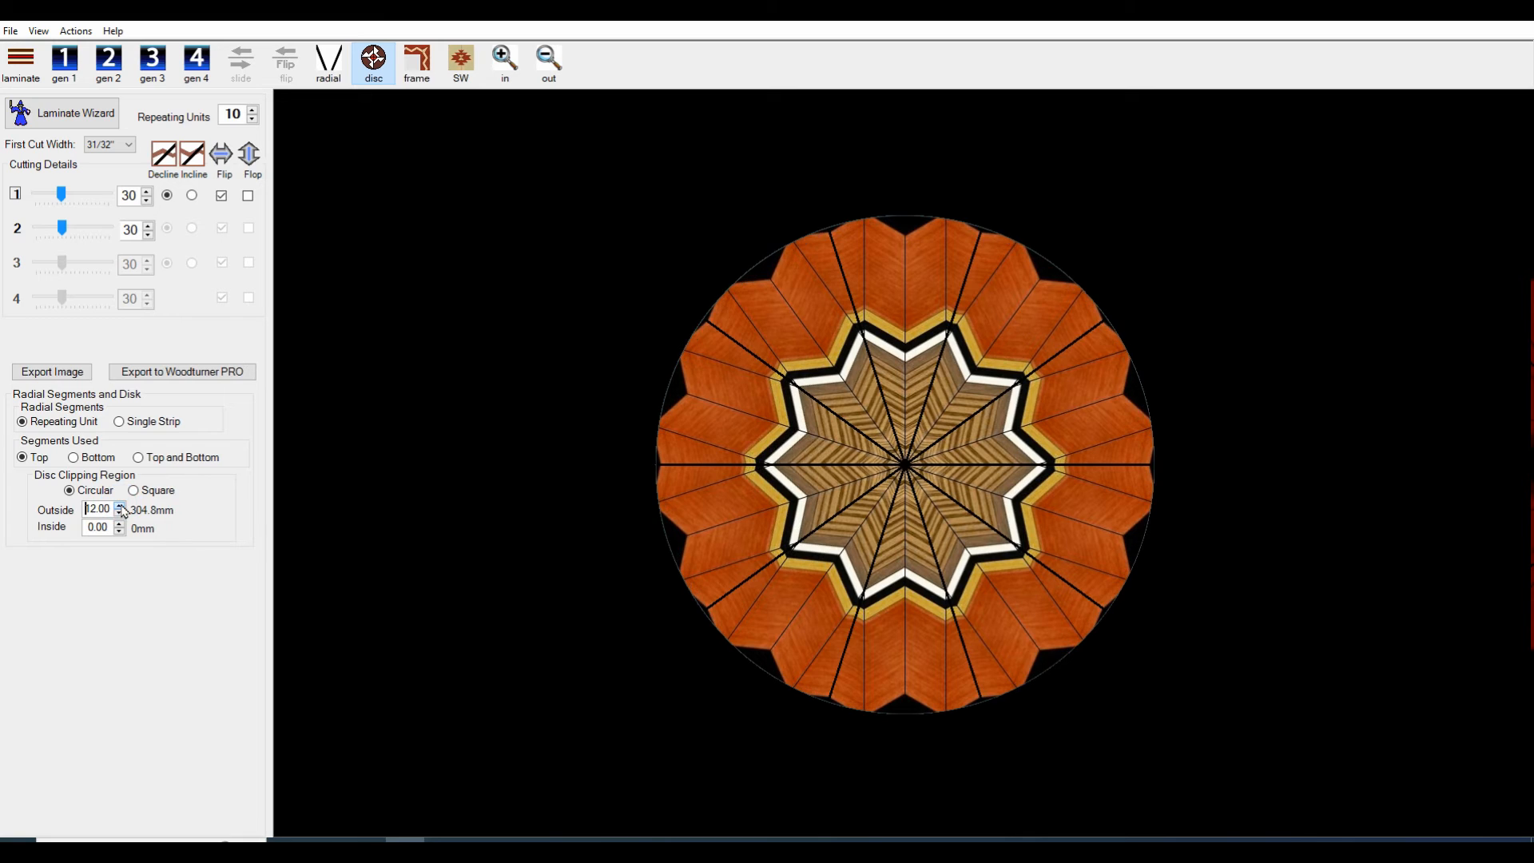
pyautogui.click(119, 505)
pyautogui.click(120, 505)
pyautogui.click(120, 505)
pyautogui.click(119, 505)
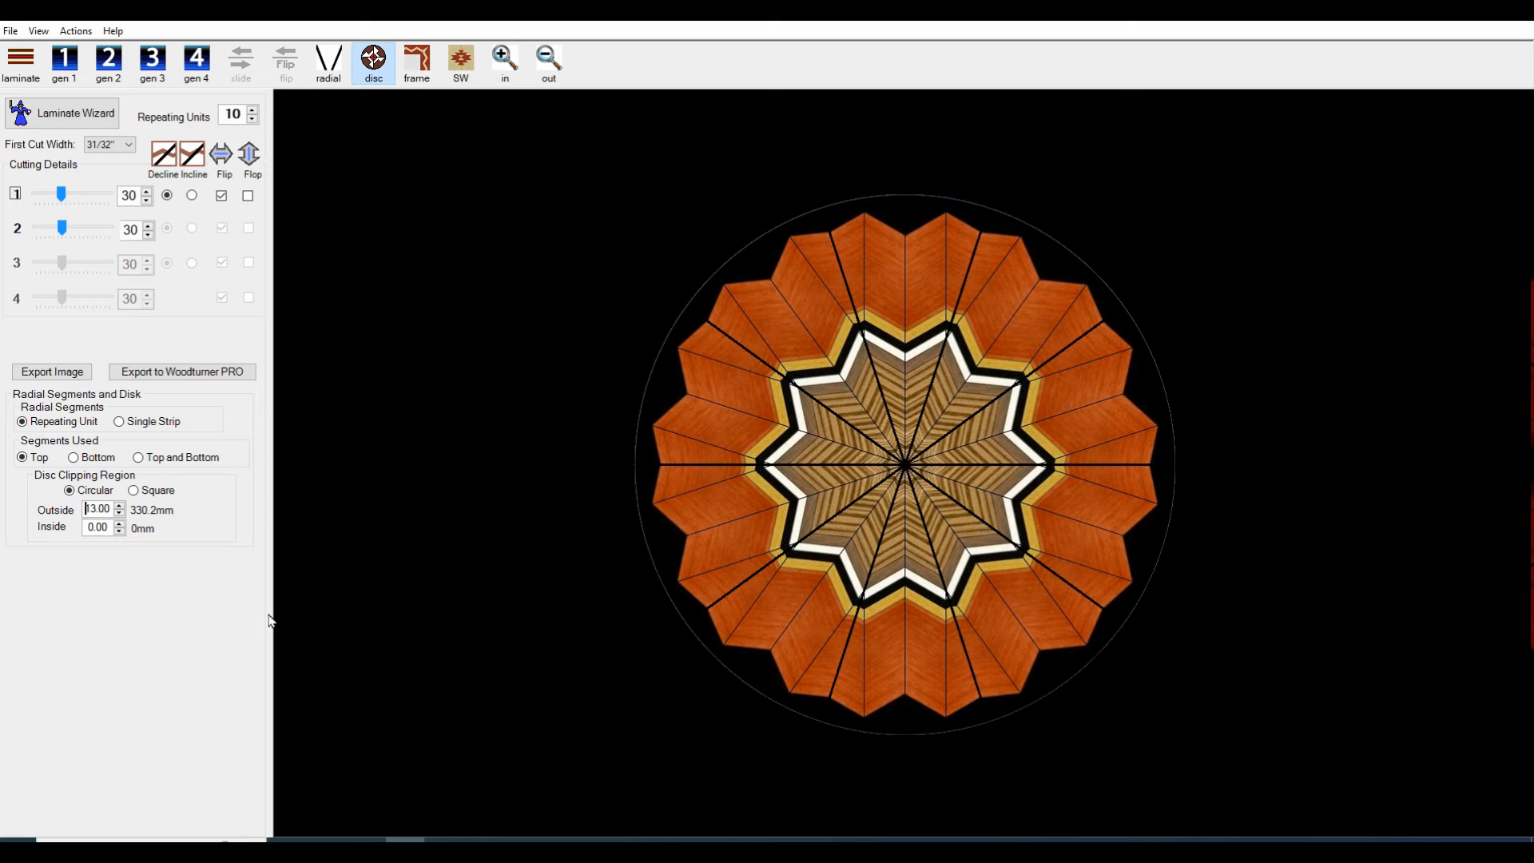
# - Try a 1-1/2 inch Padauk strip in the six-strip laminate, lay out the radial cuts and preview the disc
pyautogui.click(724, 420)
pyautogui.click(90, 114)
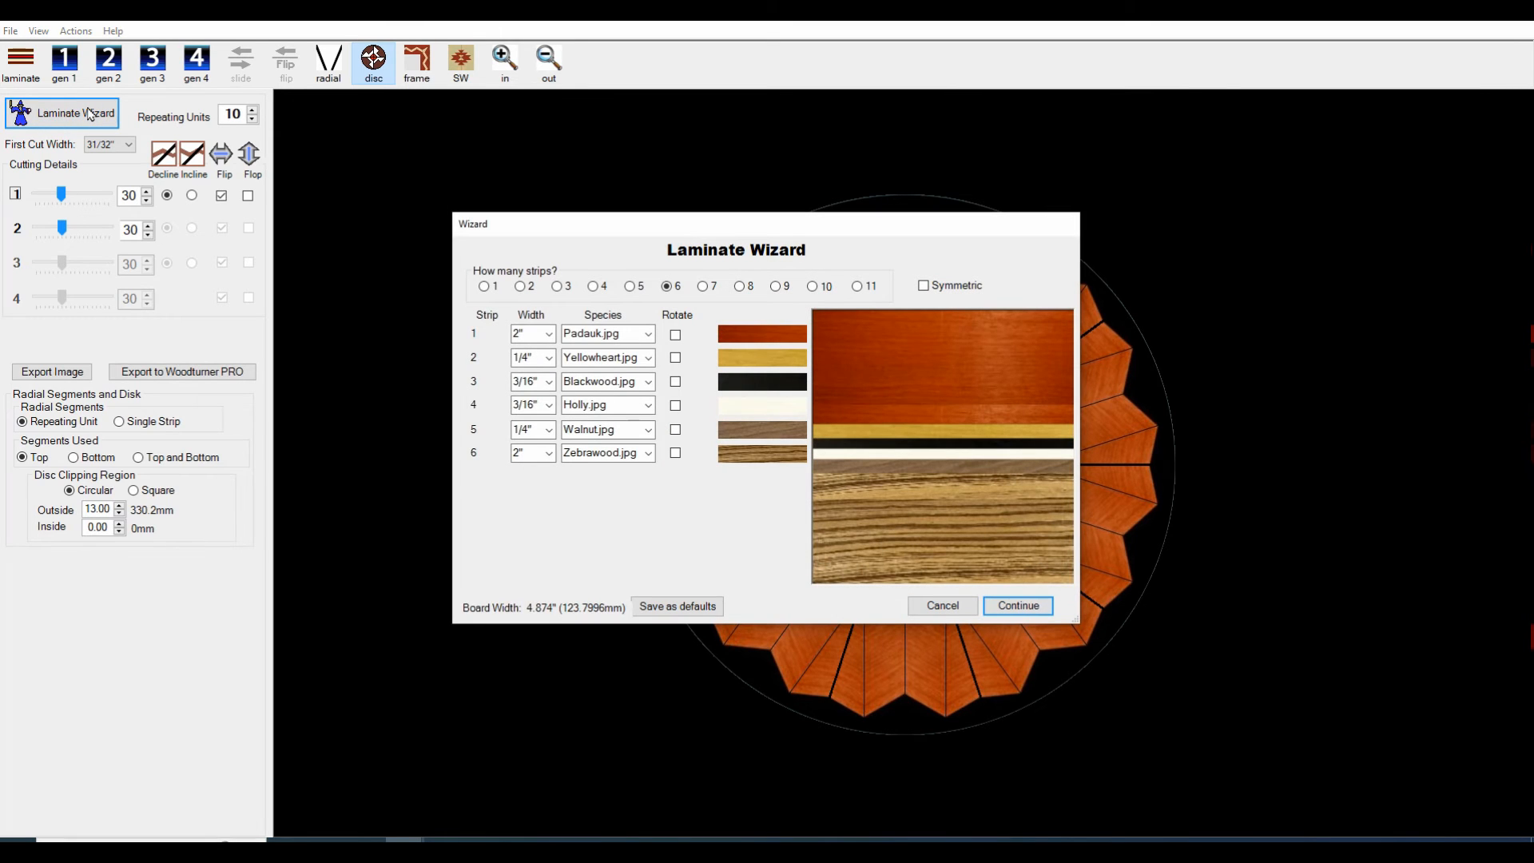
pyautogui.click(548, 334)
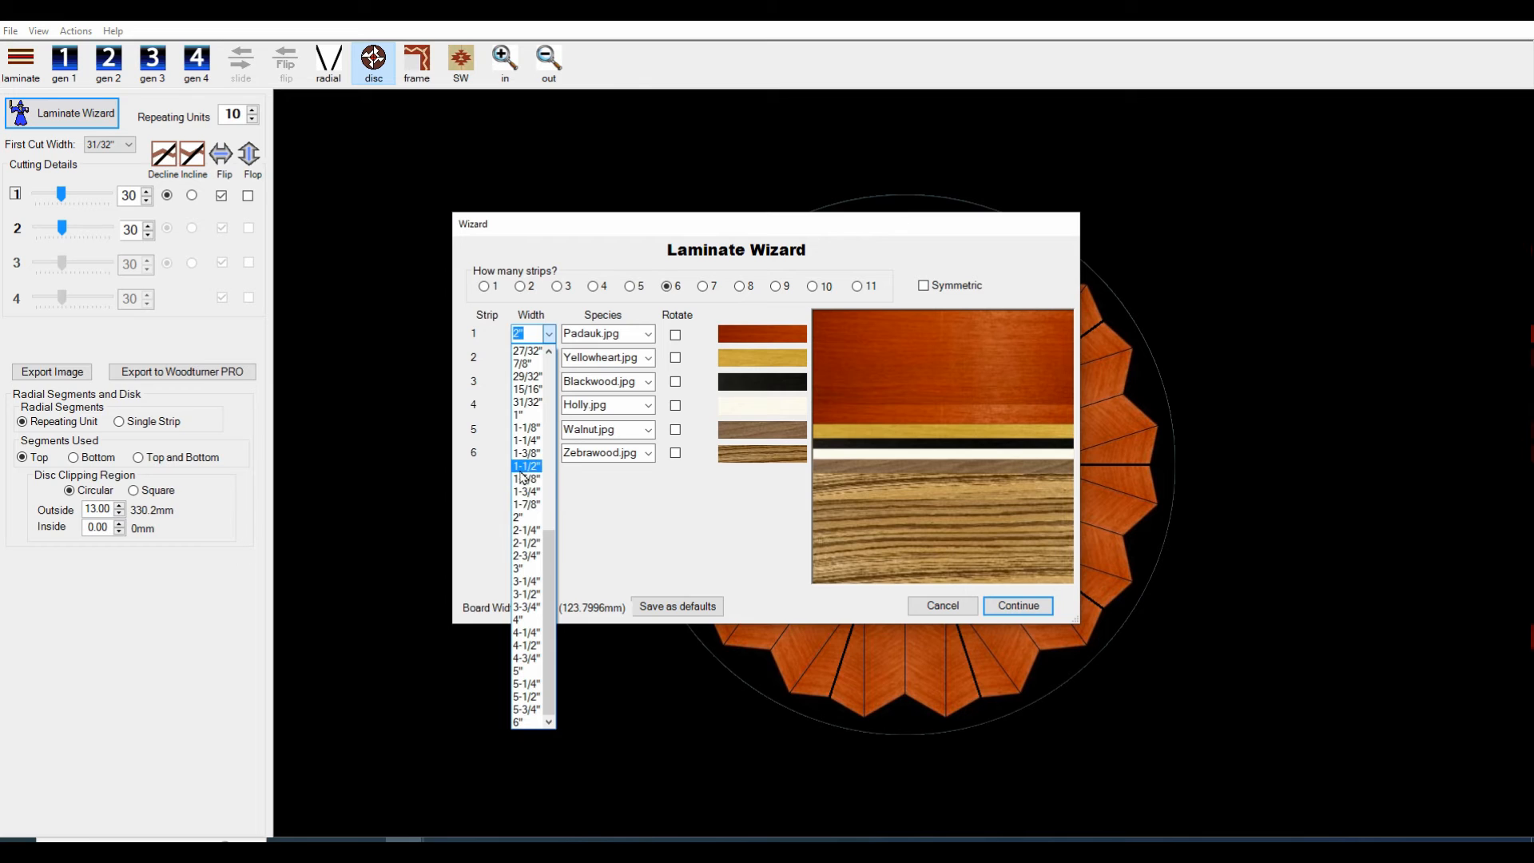
pyautogui.click(523, 466)
pyautogui.click(1017, 604)
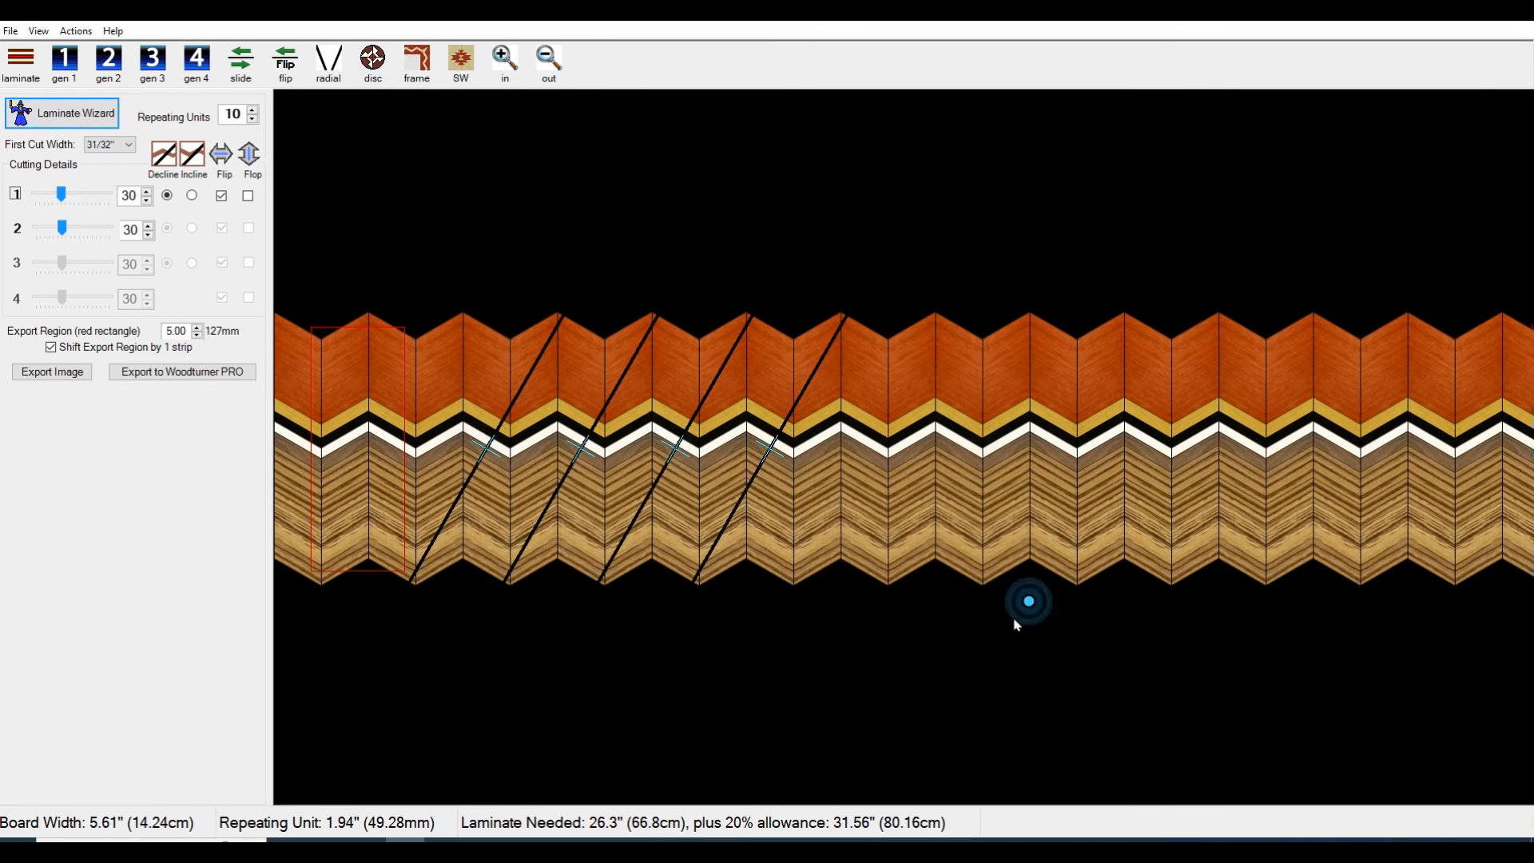
pyautogui.click(328, 70)
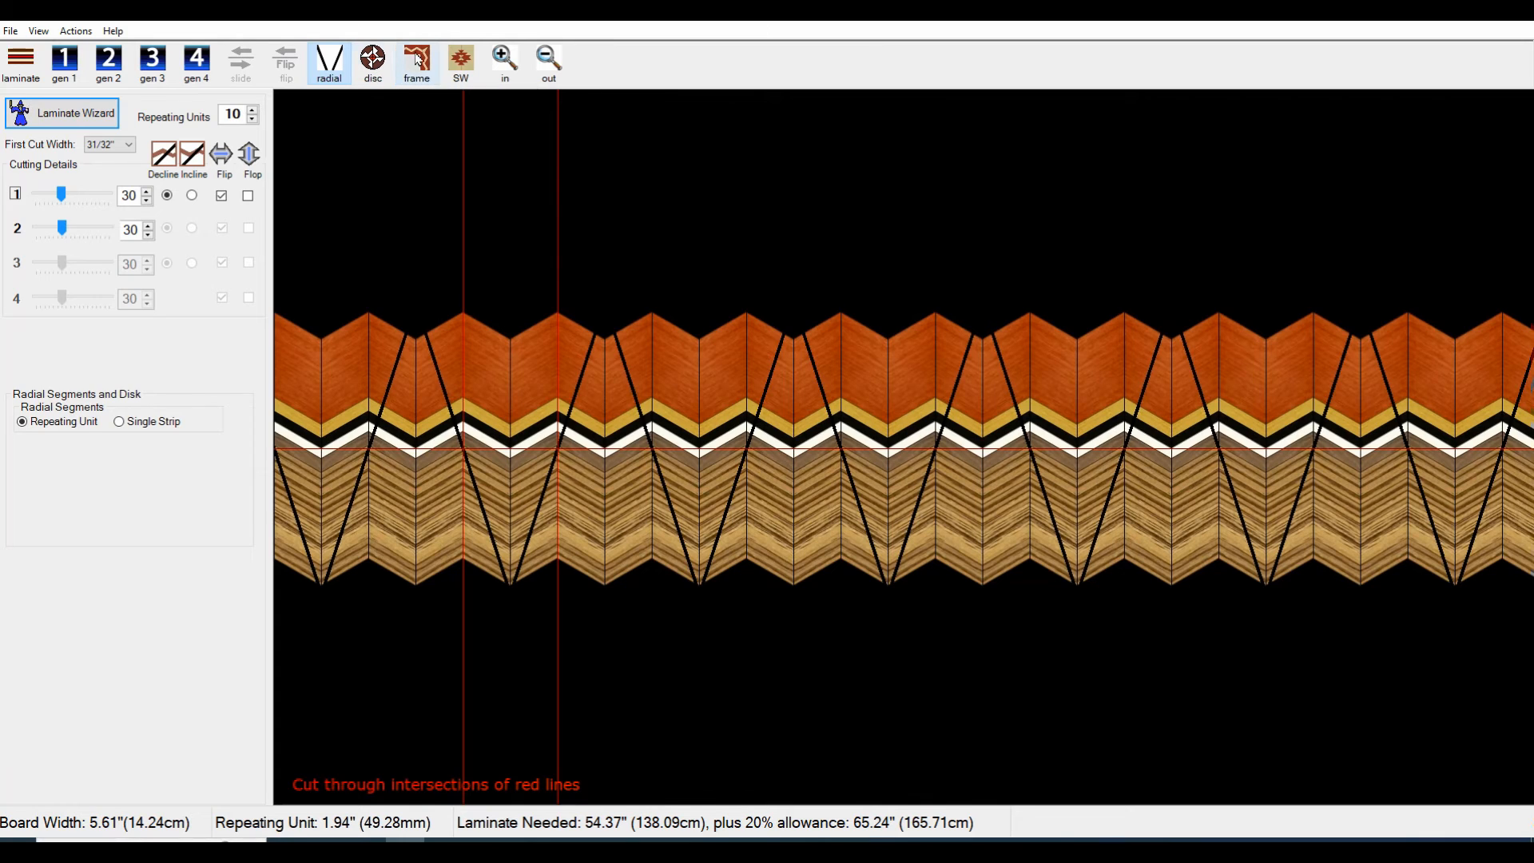
pyautogui.click(382, 60)
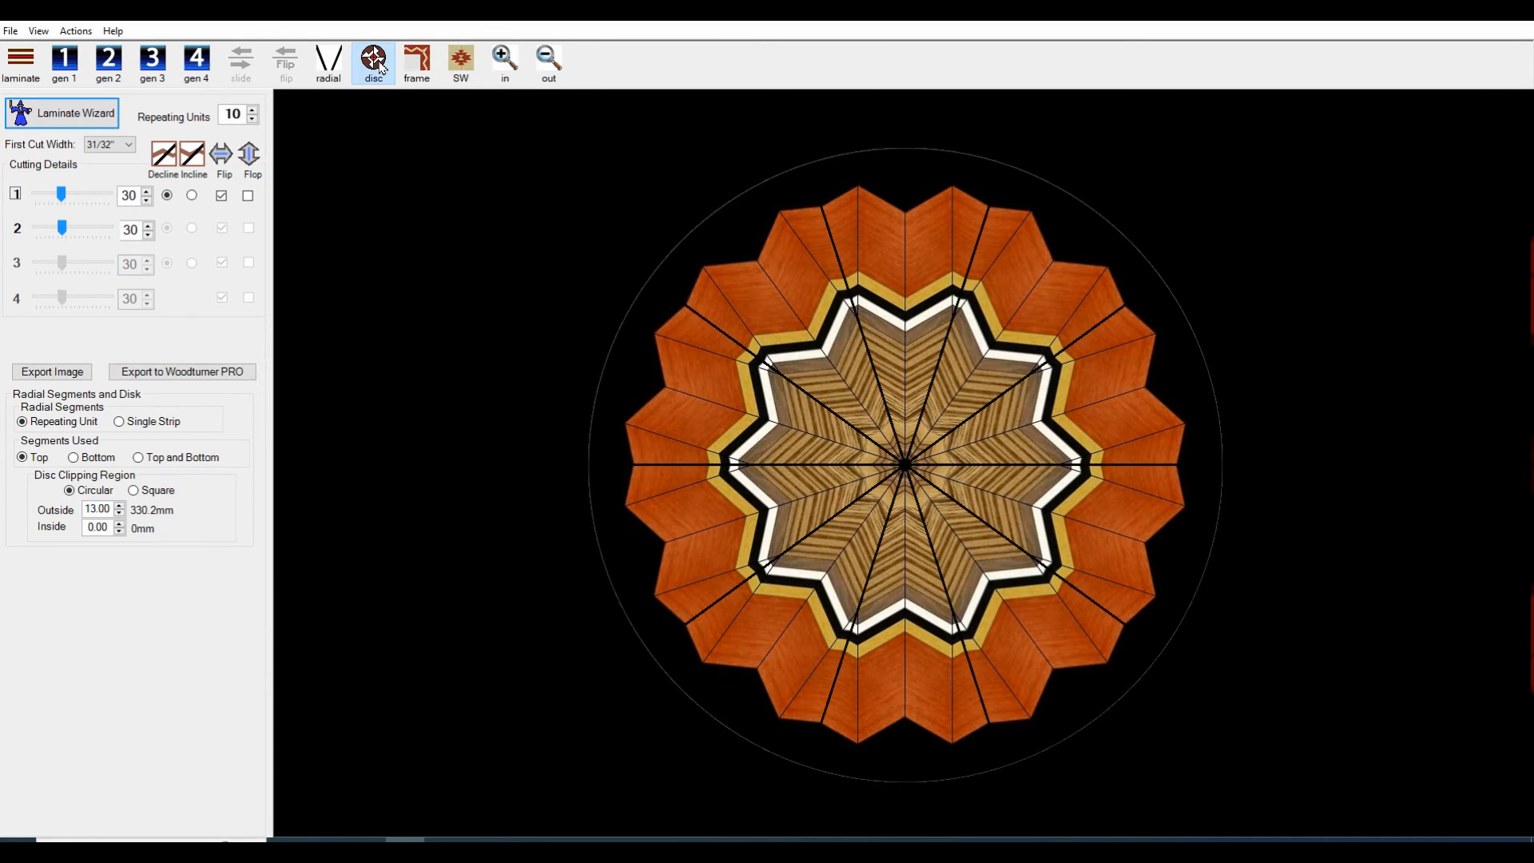
# - Reduce the outside clipping diameter to fit more closely around the disc with the narrower Padauk strip
pyautogui.click(119, 514)
pyautogui.click(119, 513)
pyautogui.click(119, 514)
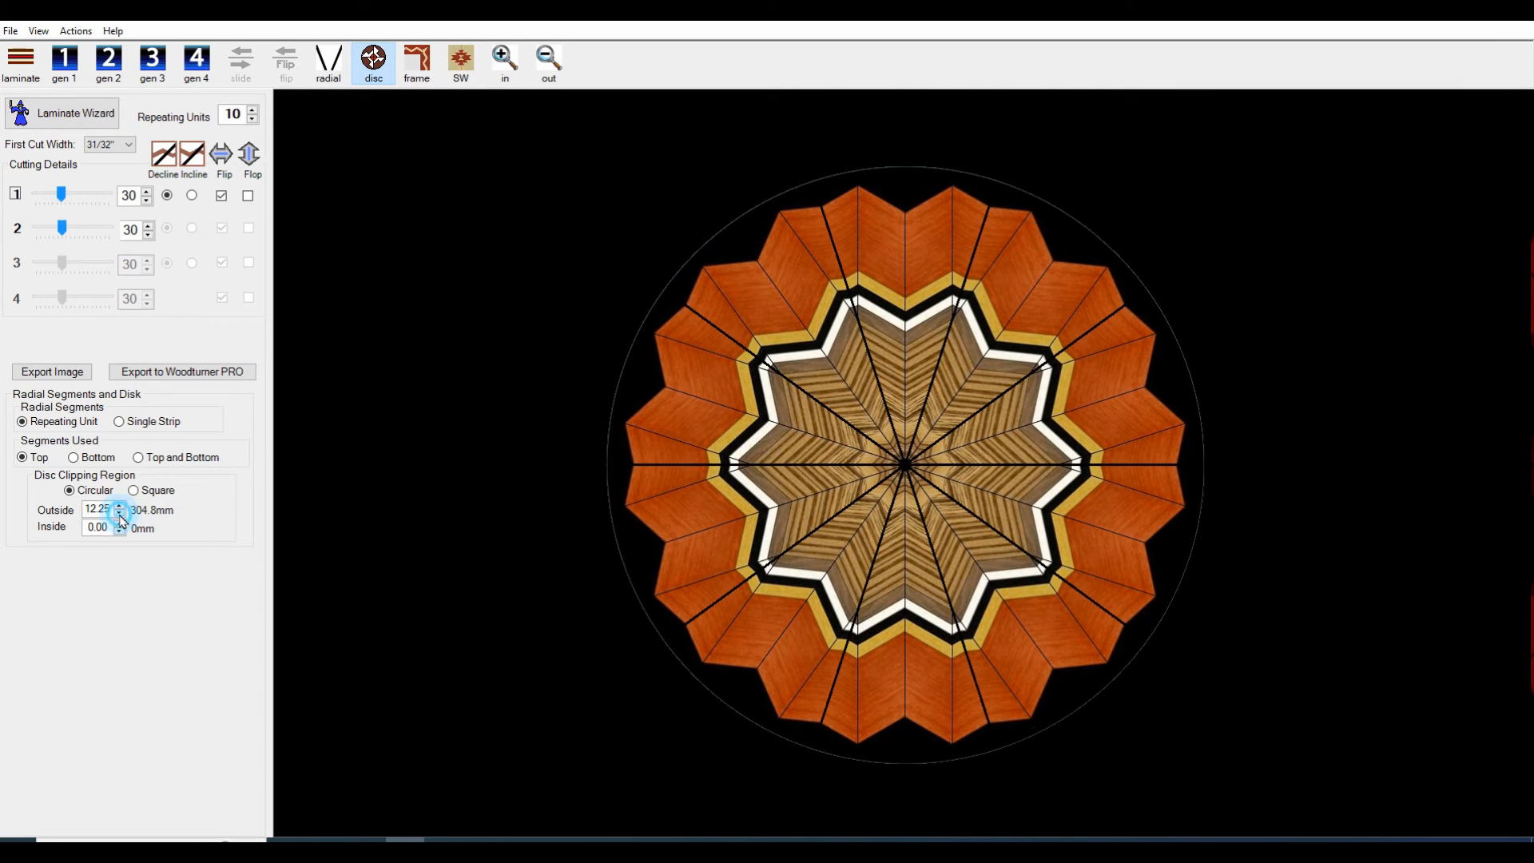
pyautogui.click(119, 514)
pyautogui.click(119, 513)
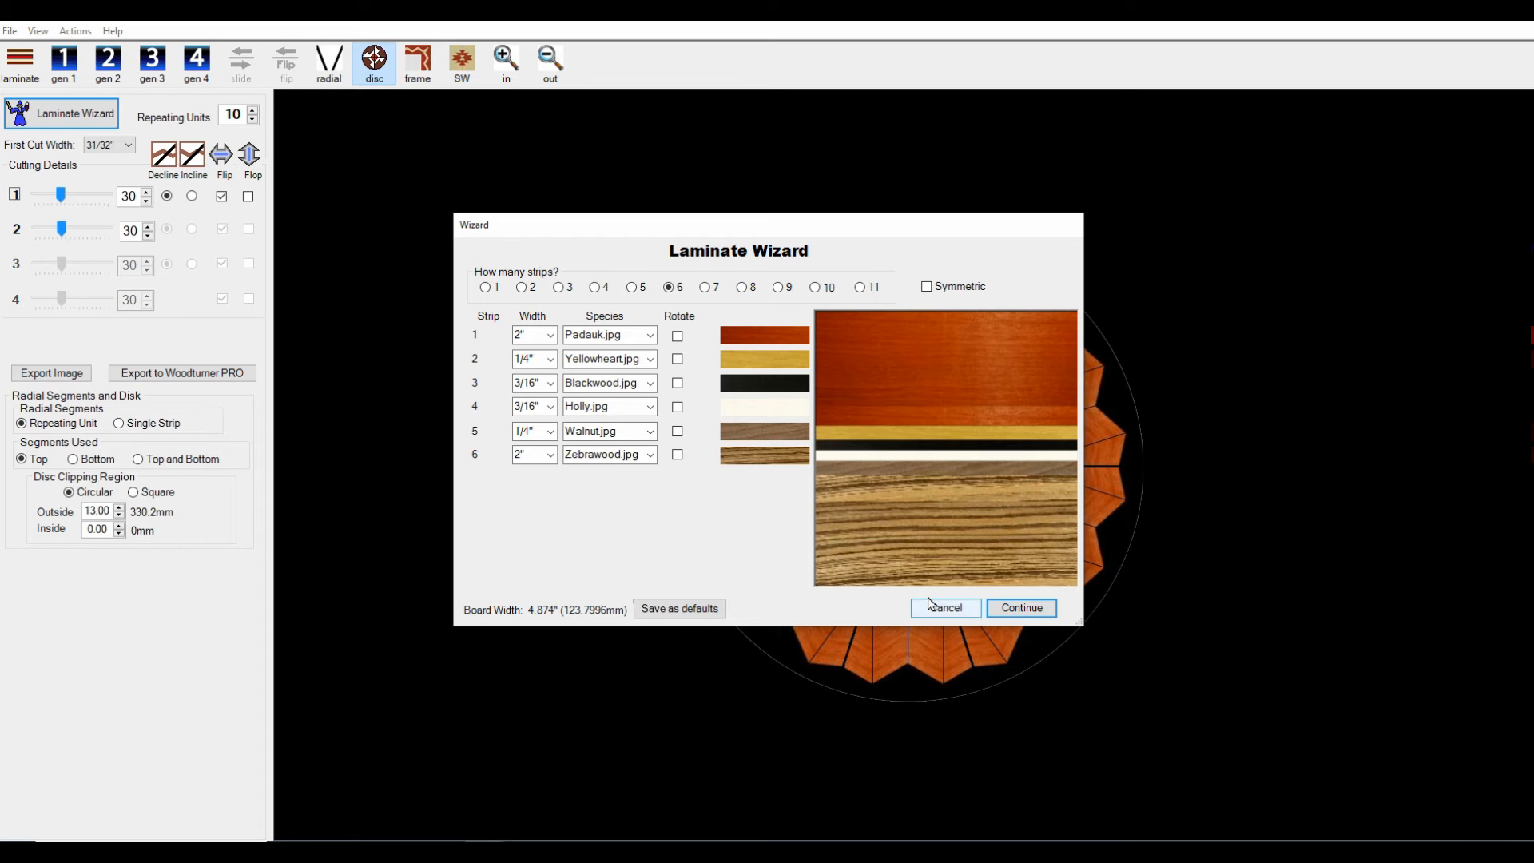
# - Close the laminate setup without changes and compare the uncut laminate with its first generation before returning to the disc
pyautogui.click(950, 613)
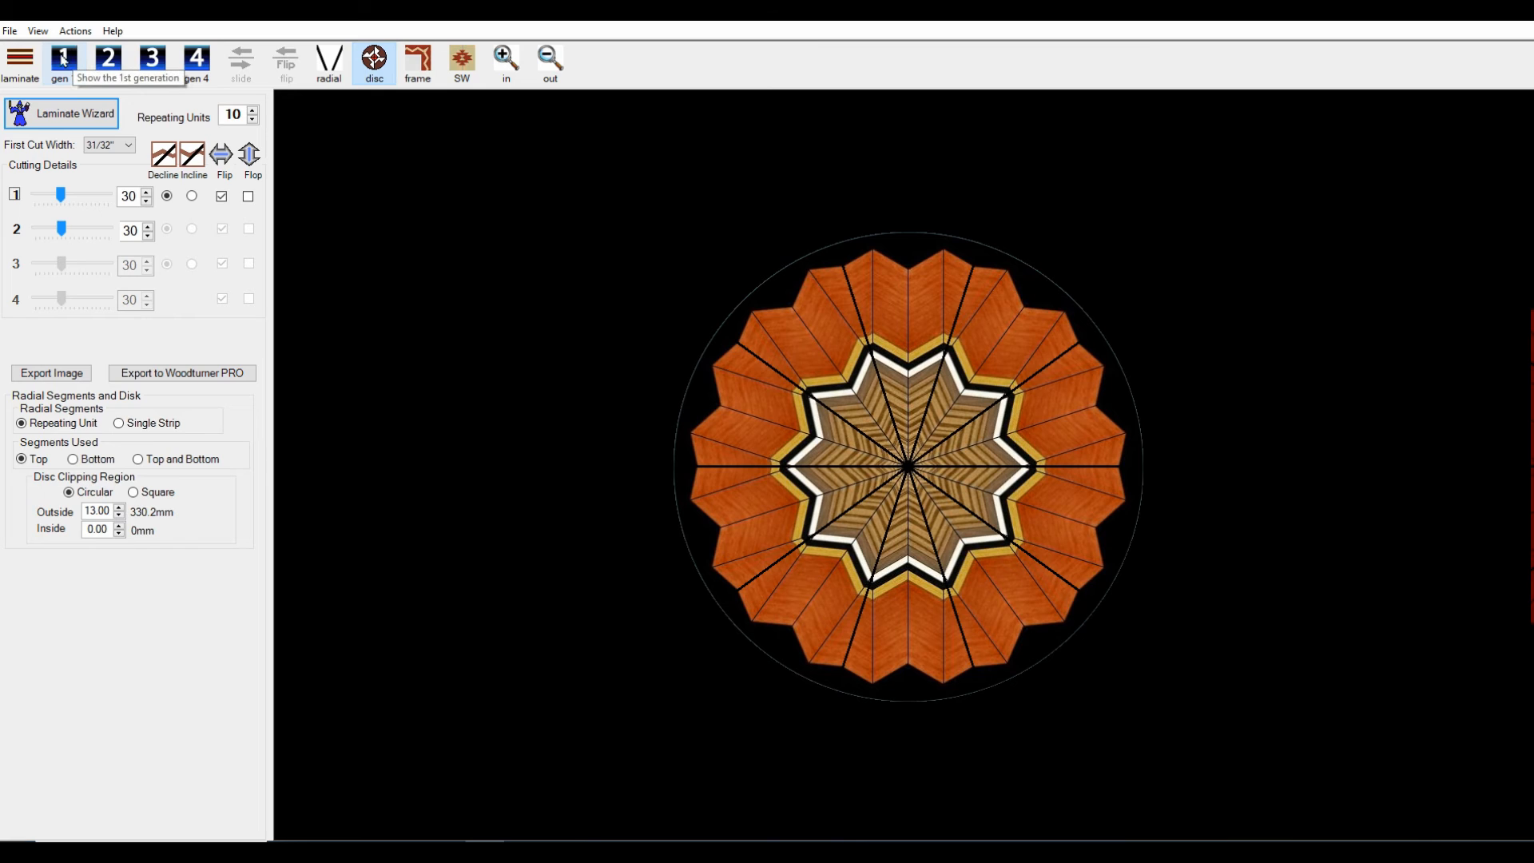
pyautogui.click(22, 64)
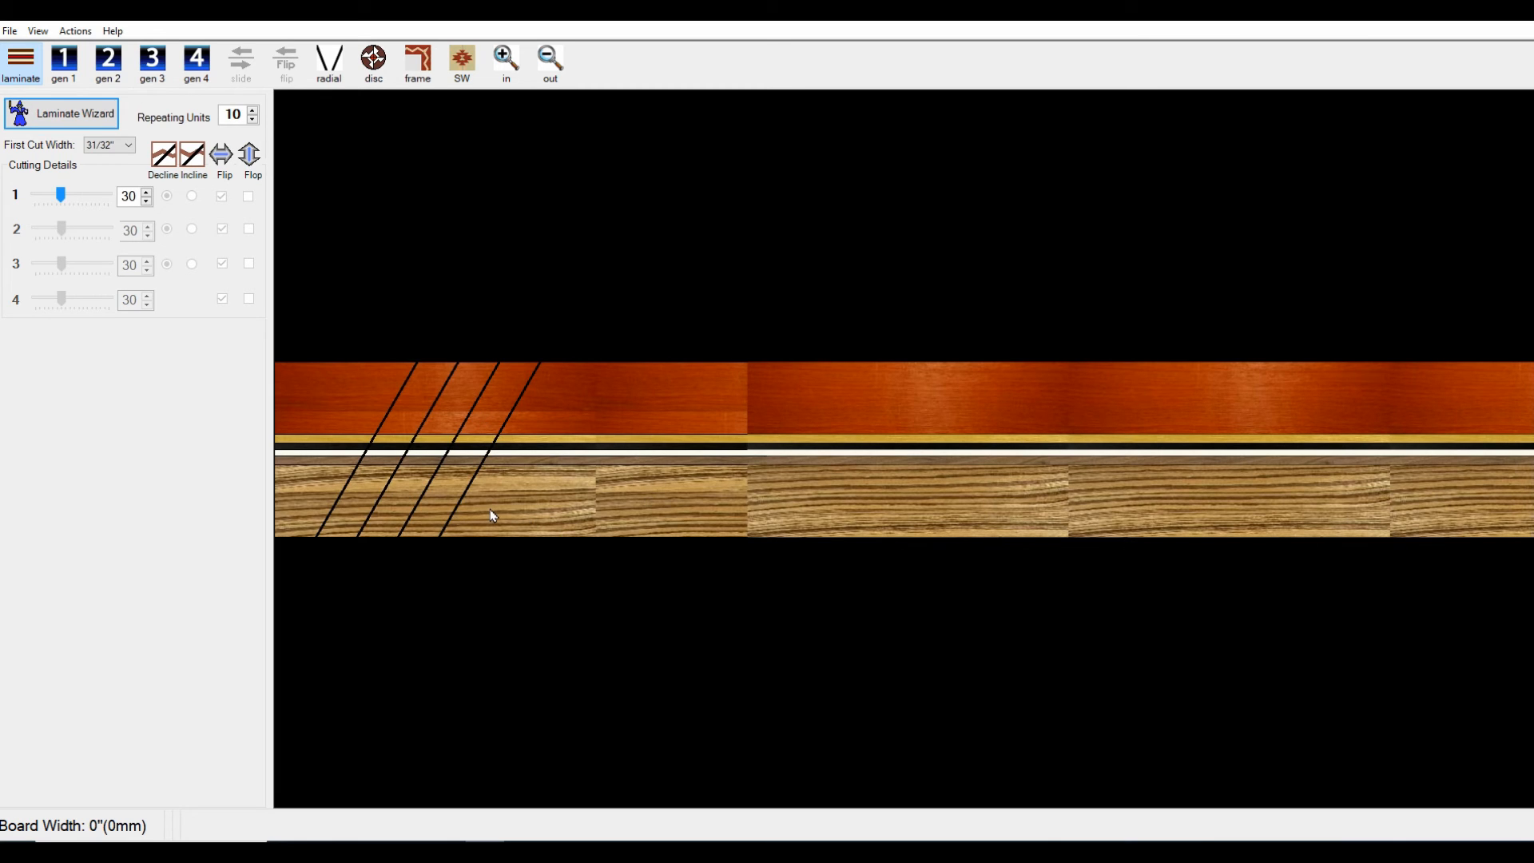
pyautogui.click(58, 74)
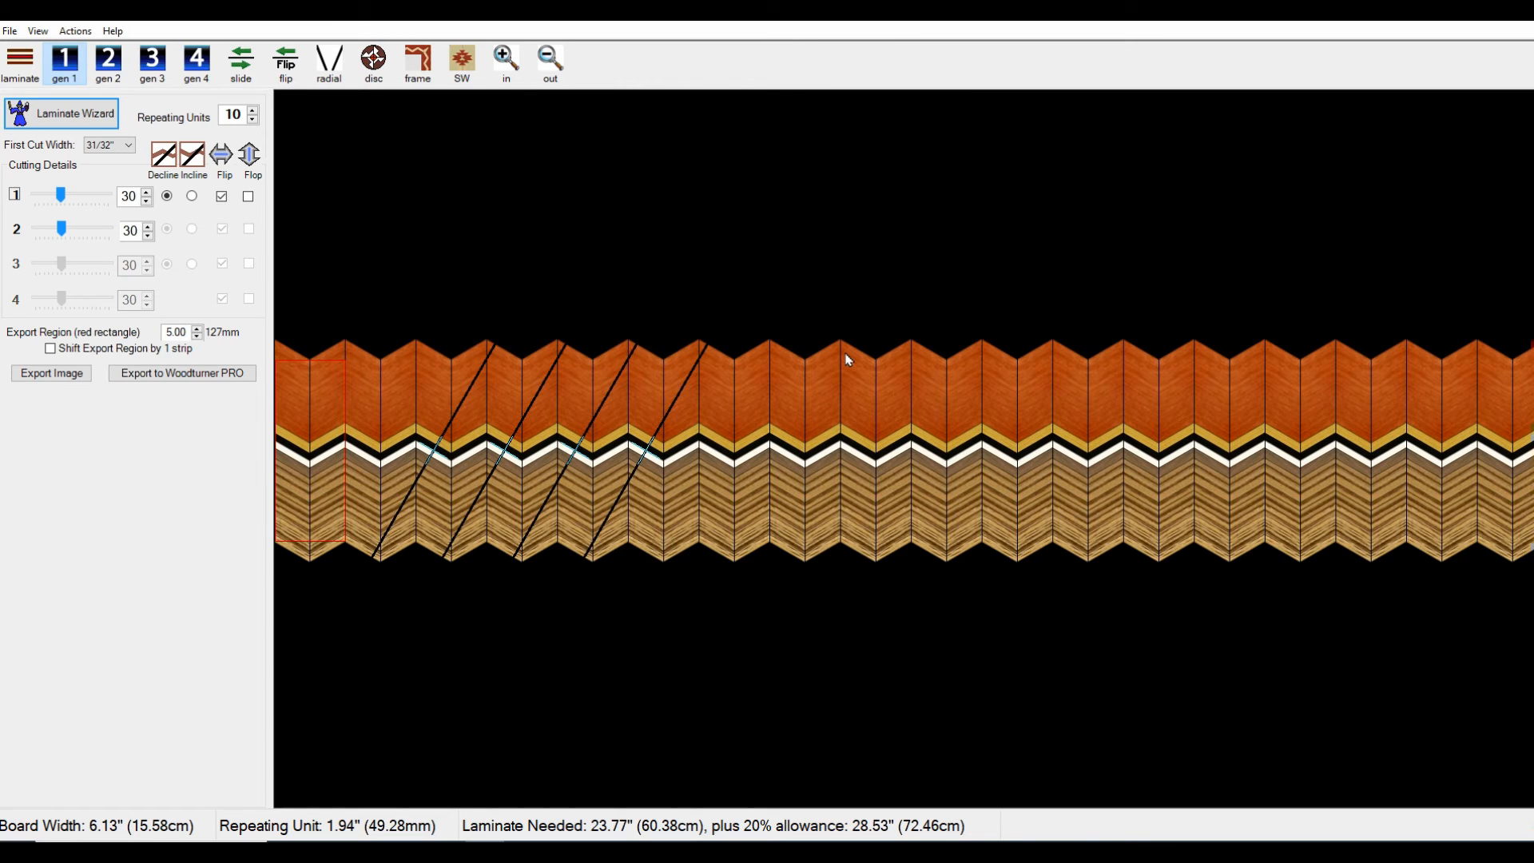
pyautogui.click(20, 62)
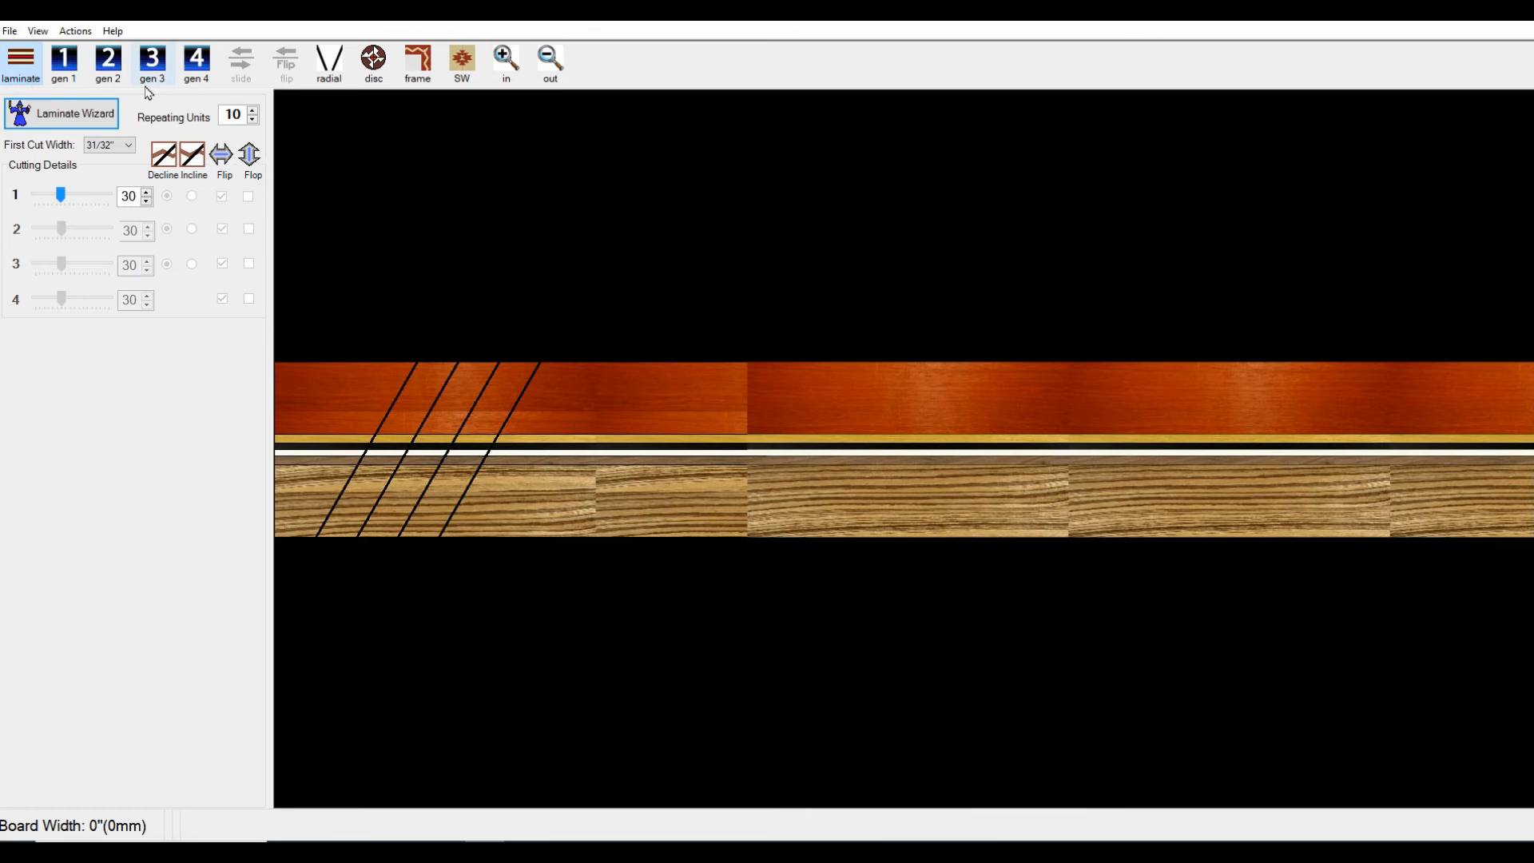
pyautogui.click(63, 65)
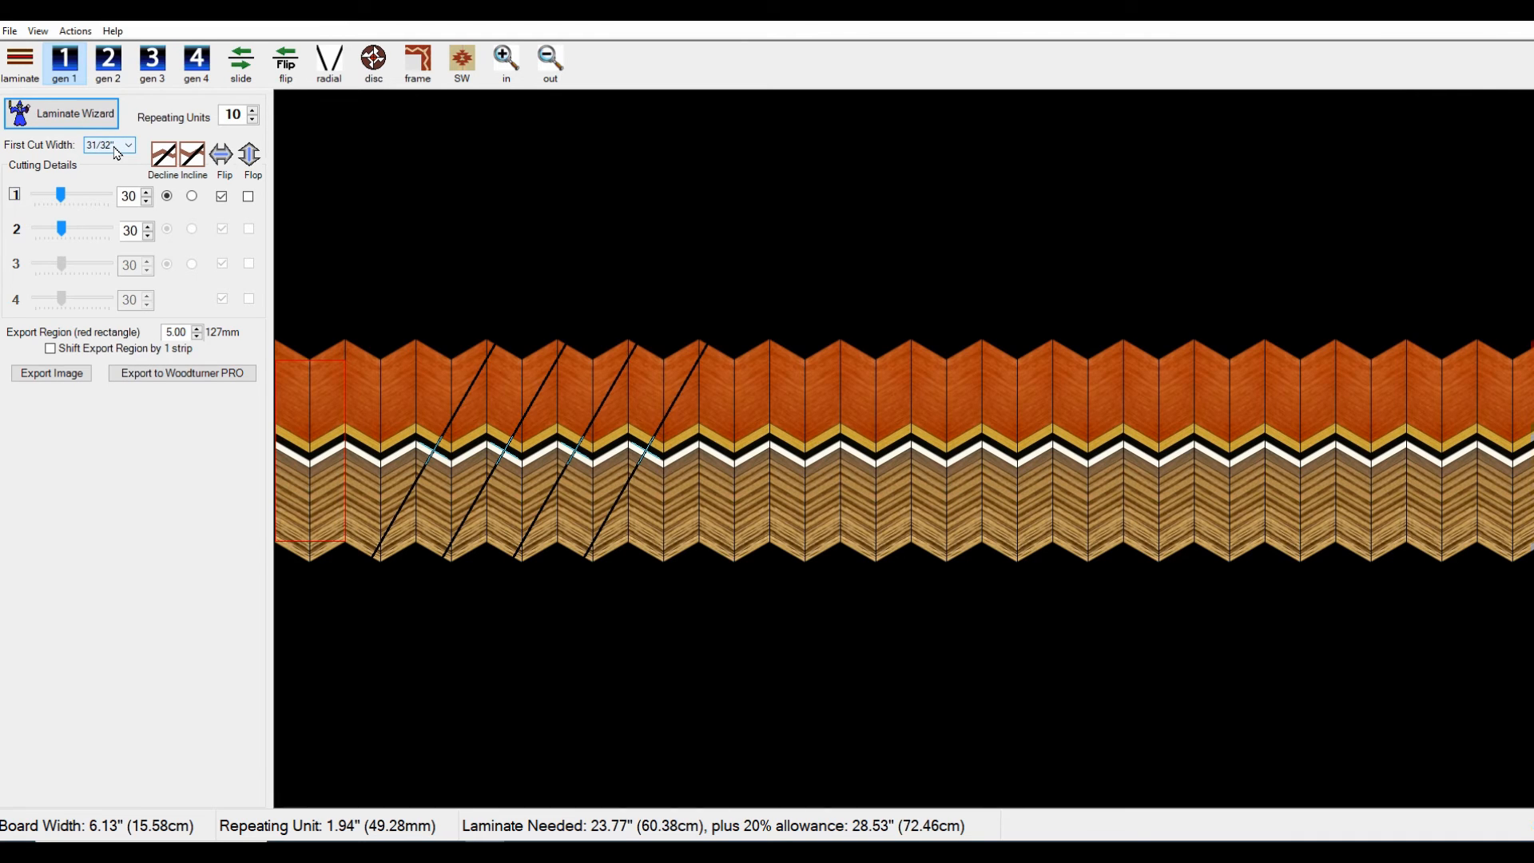
pyautogui.click(373, 61)
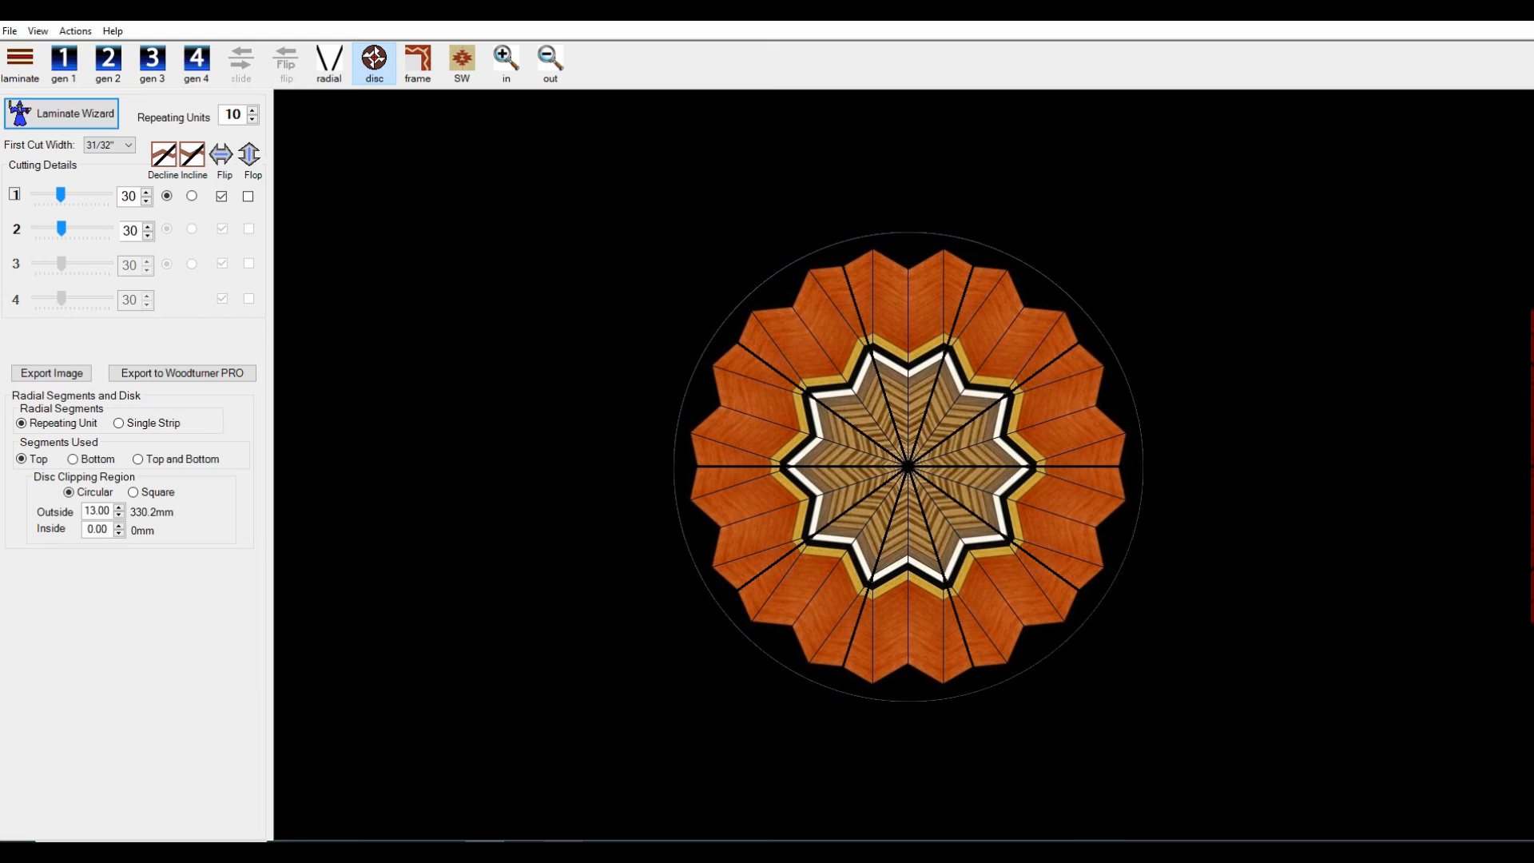
# - Export the disc to Woodturner PRO as a new species named 1 and include its lamination building instructions
pyautogui.click(194, 379)
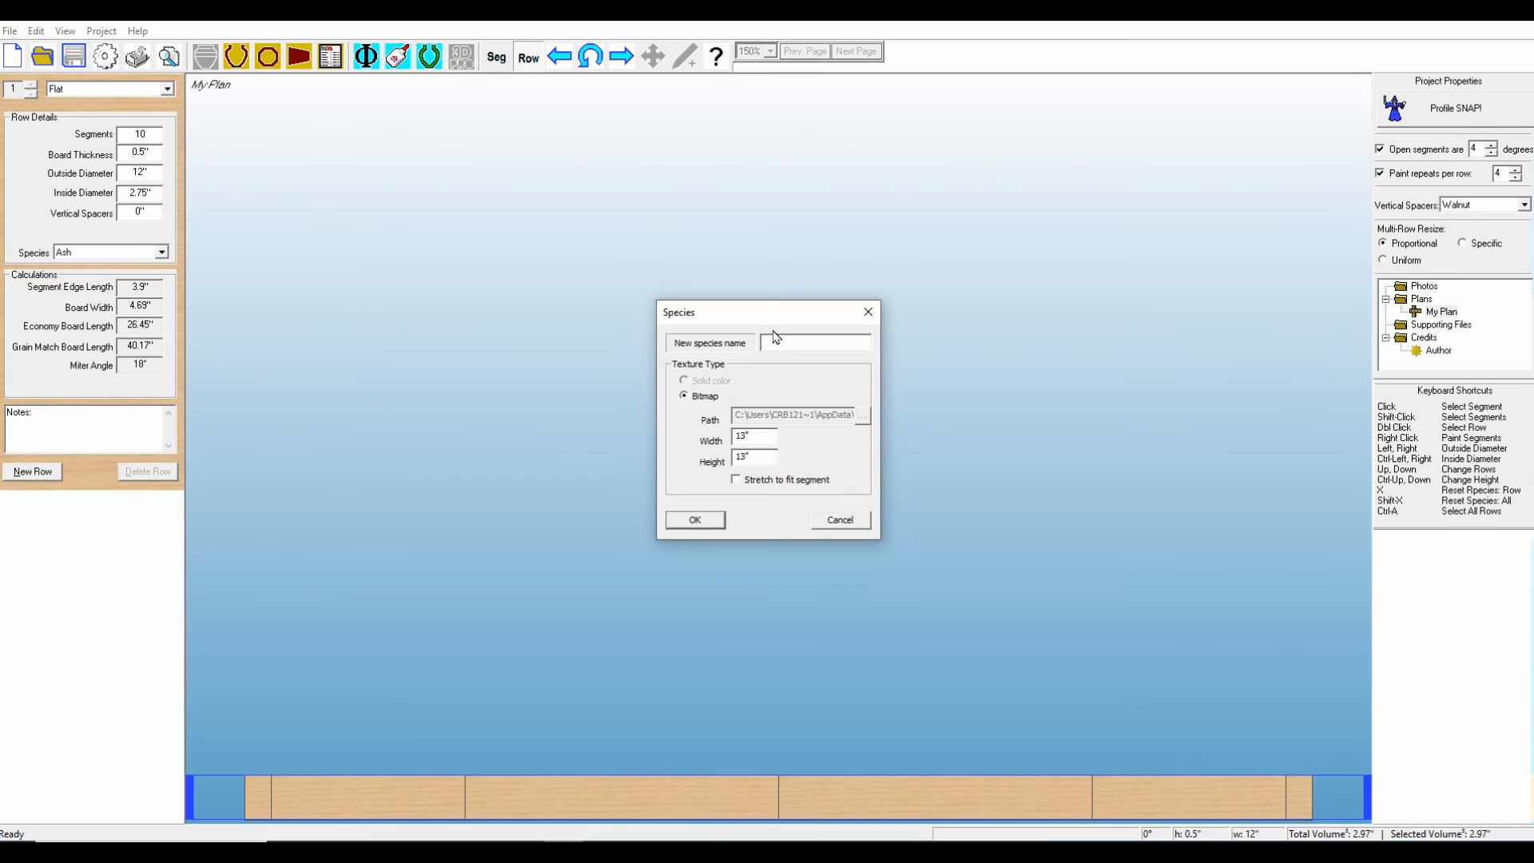
pyautogui.click(811, 341)
pyautogui.write('1')
pyautogui.click(693, 518)
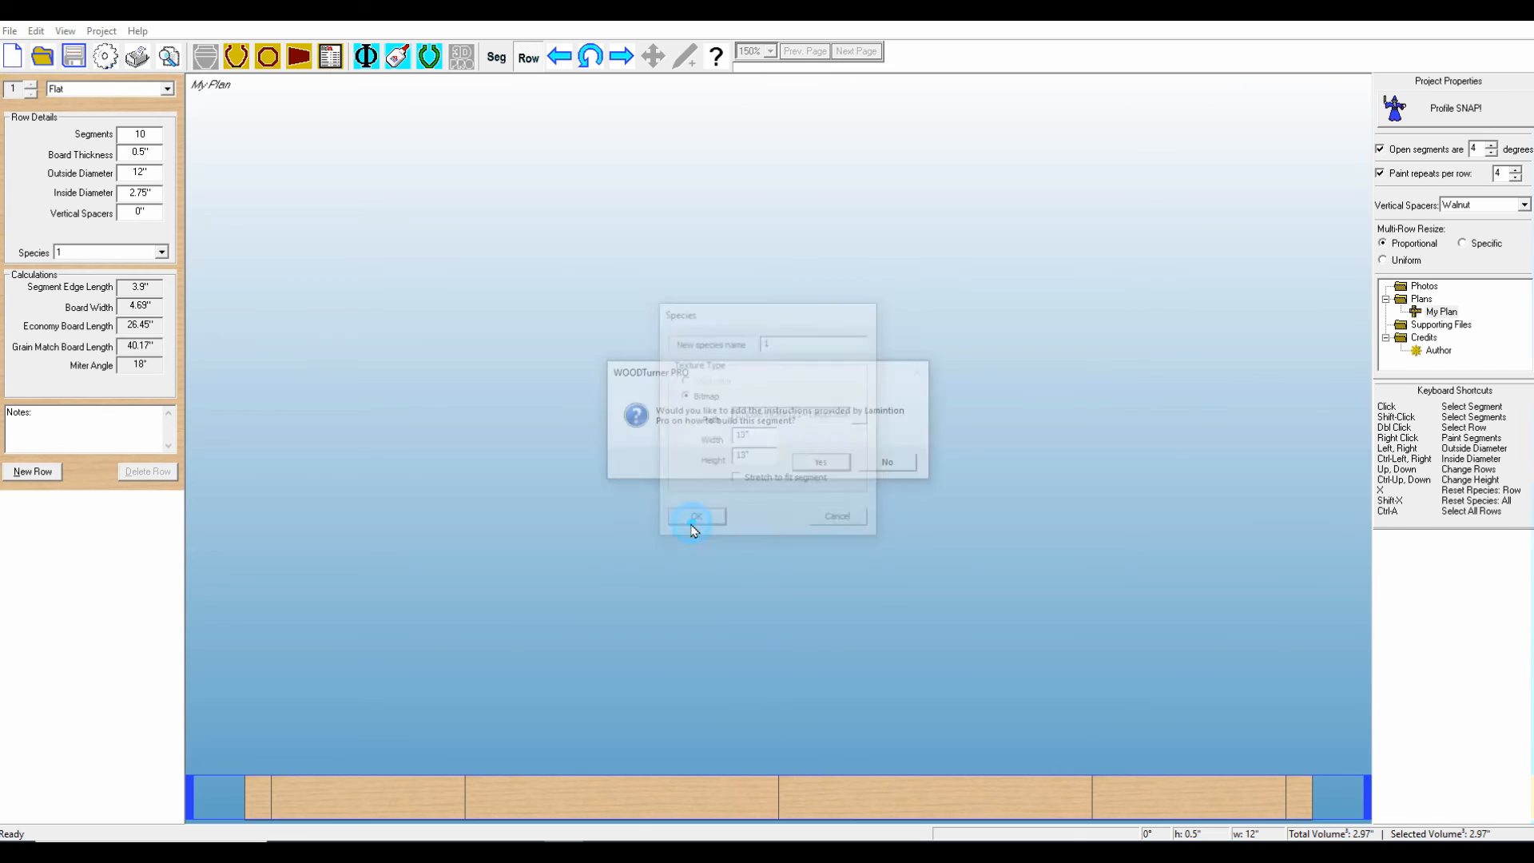
pyautogui.click(817, 465)
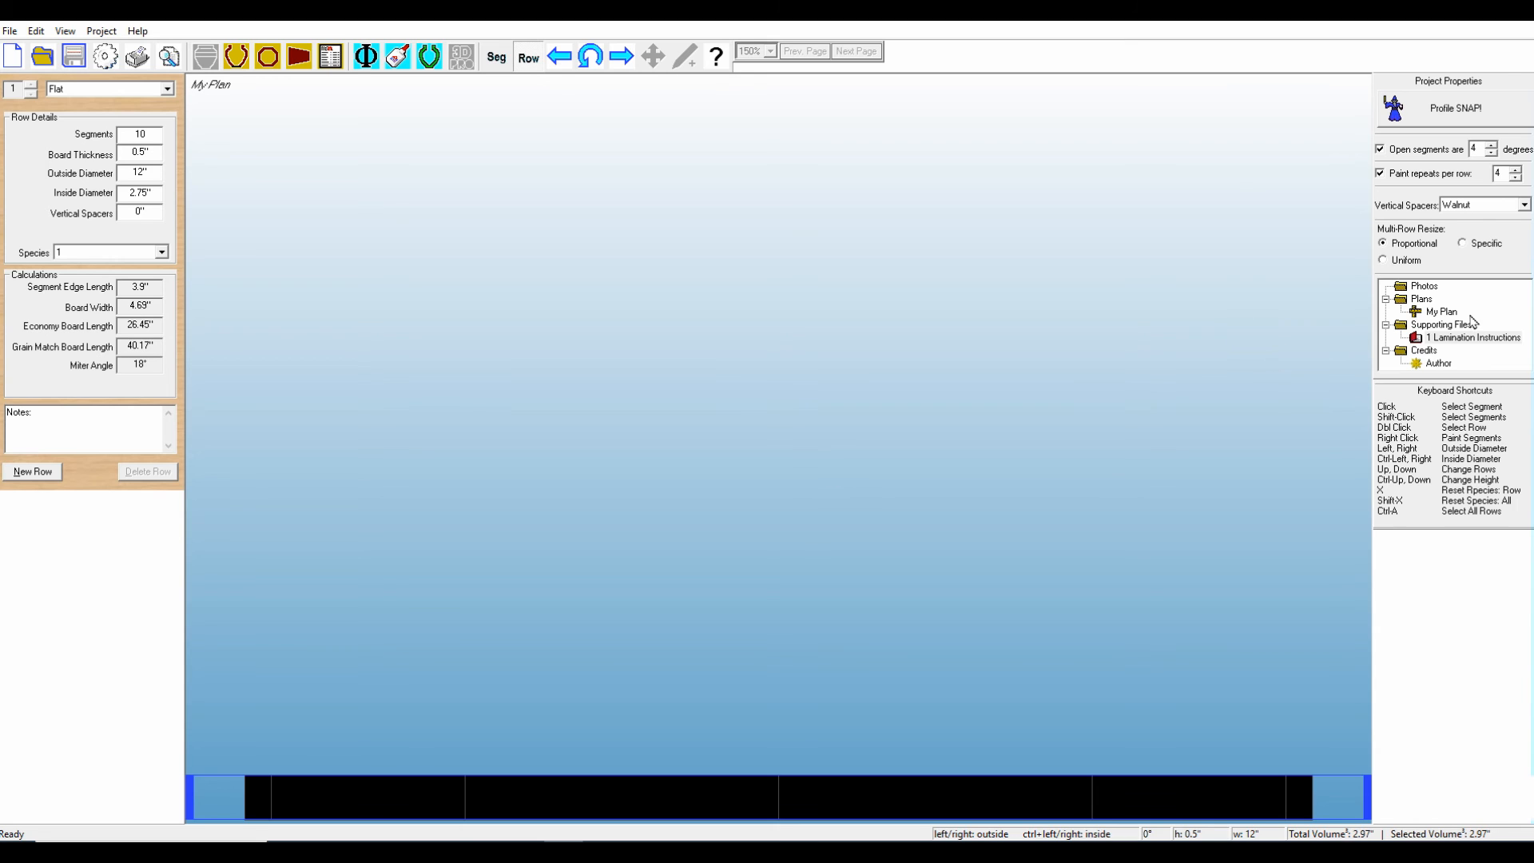
# - Read through the supporting file "1 Lamination Instructions" for strips, cuts, disc segments and laminate needed, and close it
pyautogui.doubleClick(1471, 339)
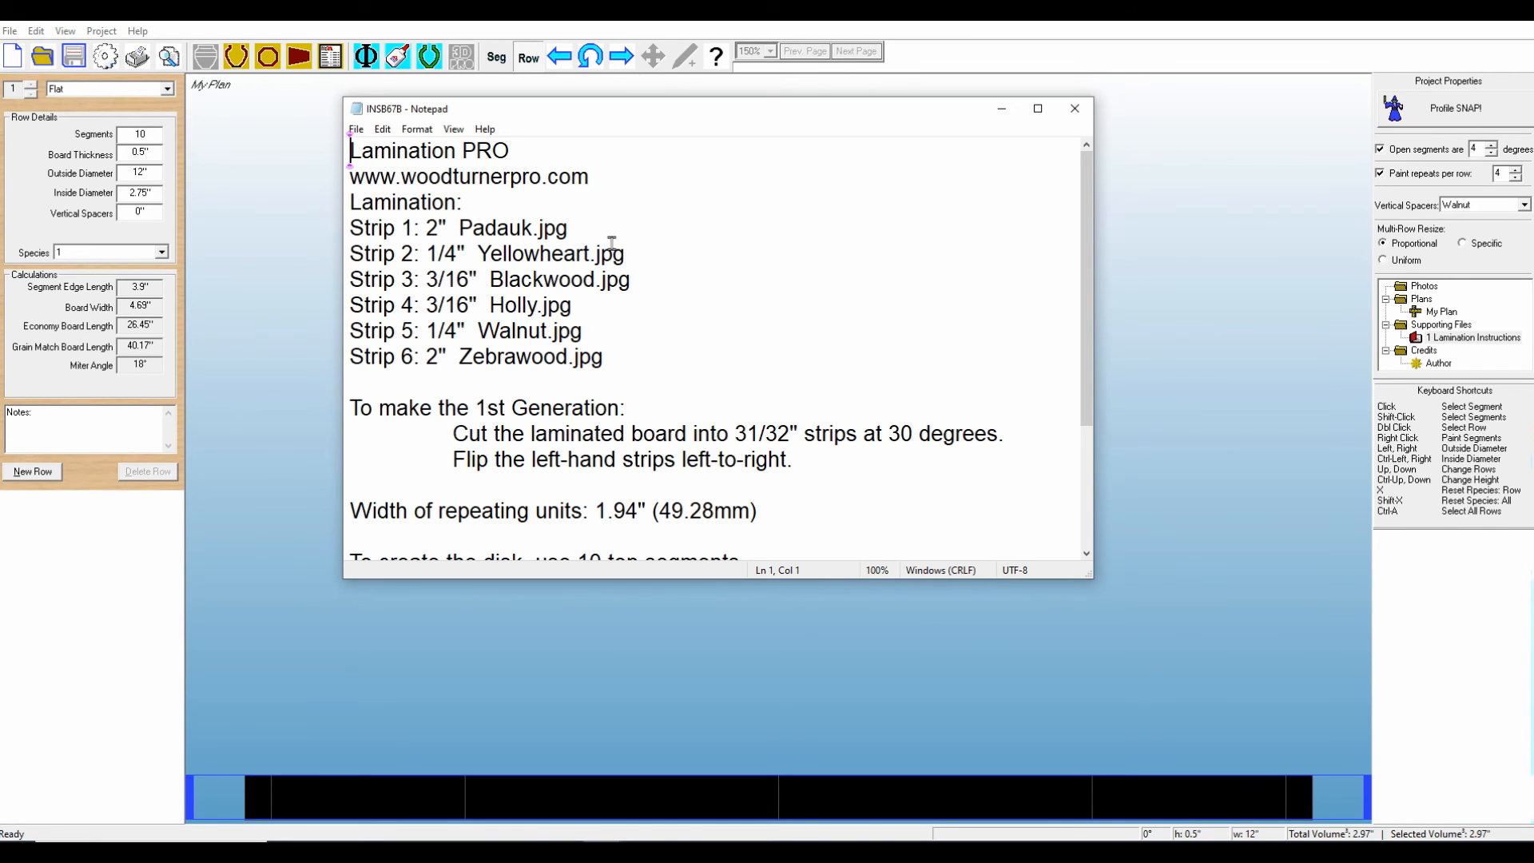
pyautogui.scroll(-1, 726, 354)
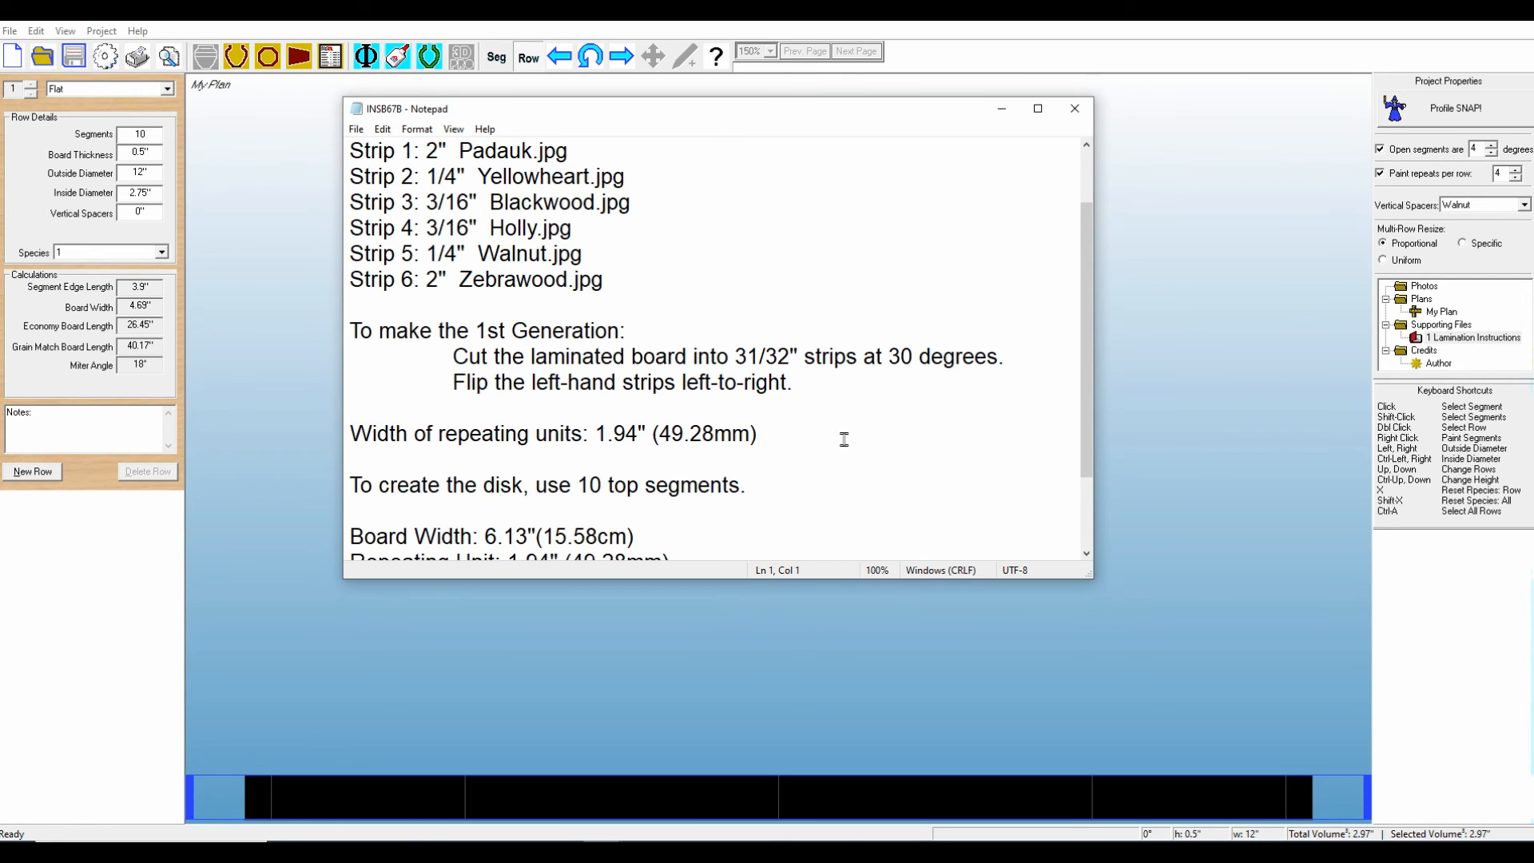
pyautogui.scroll(-2, 843, 442)
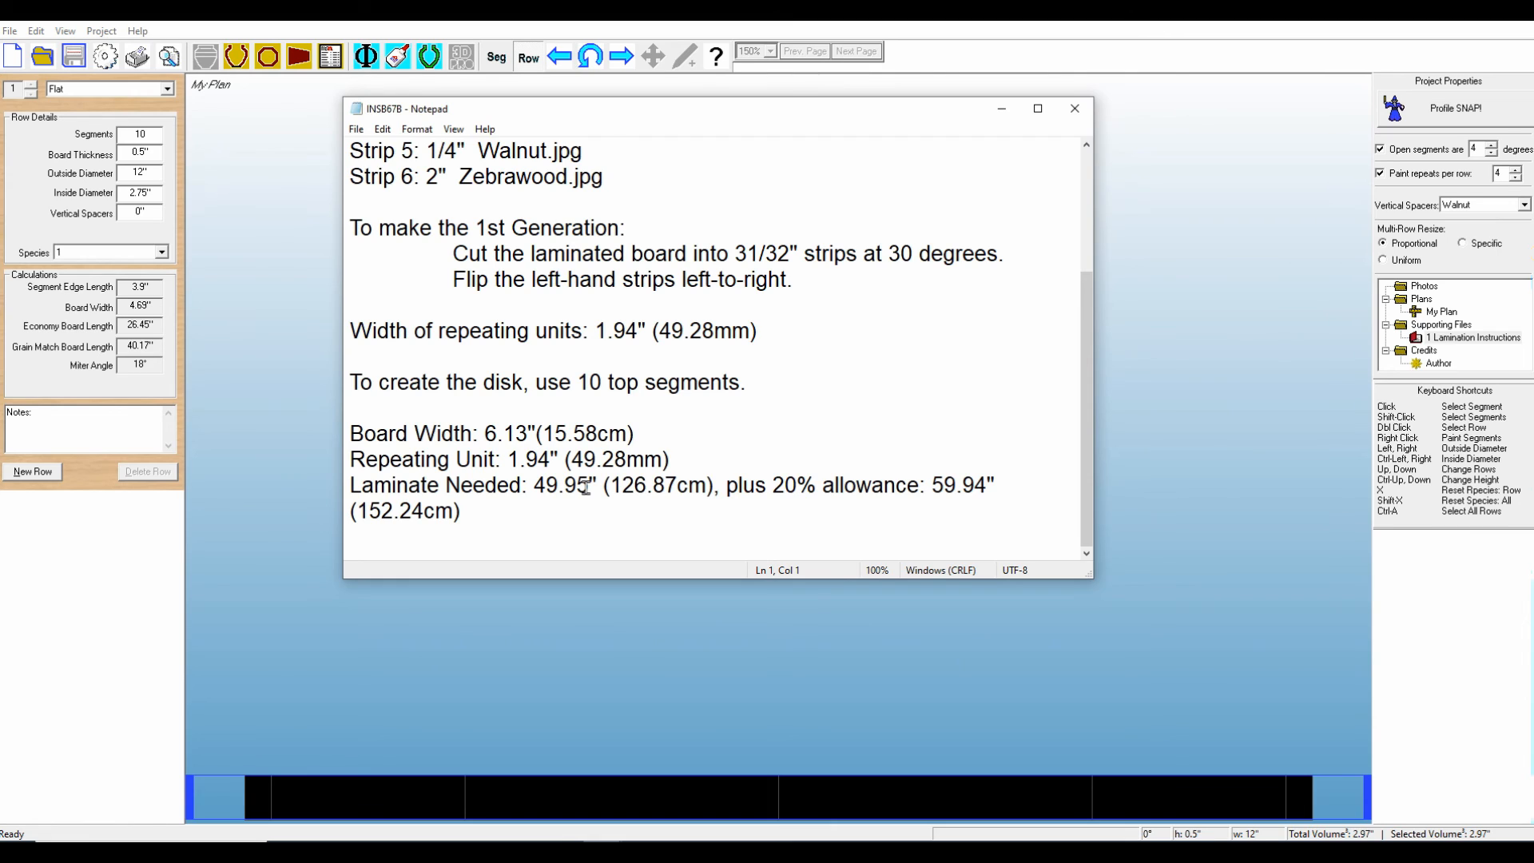
pyautogui.click(1075, 110)
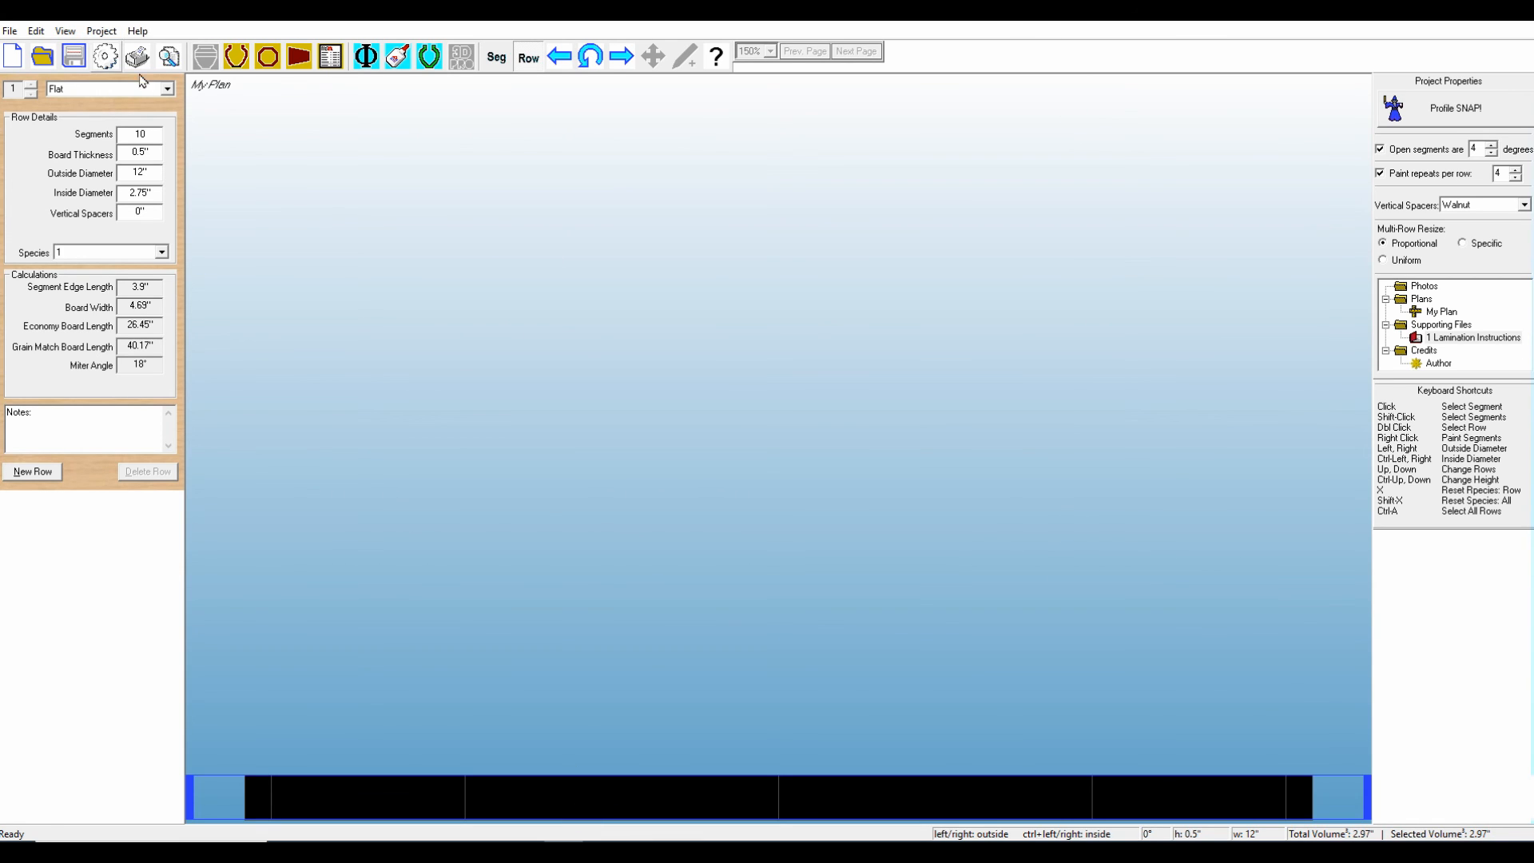
# - Examine row 1 in the ring view with its numbered segments and return to the side view of the plan
pyautogui.click(270, 63)
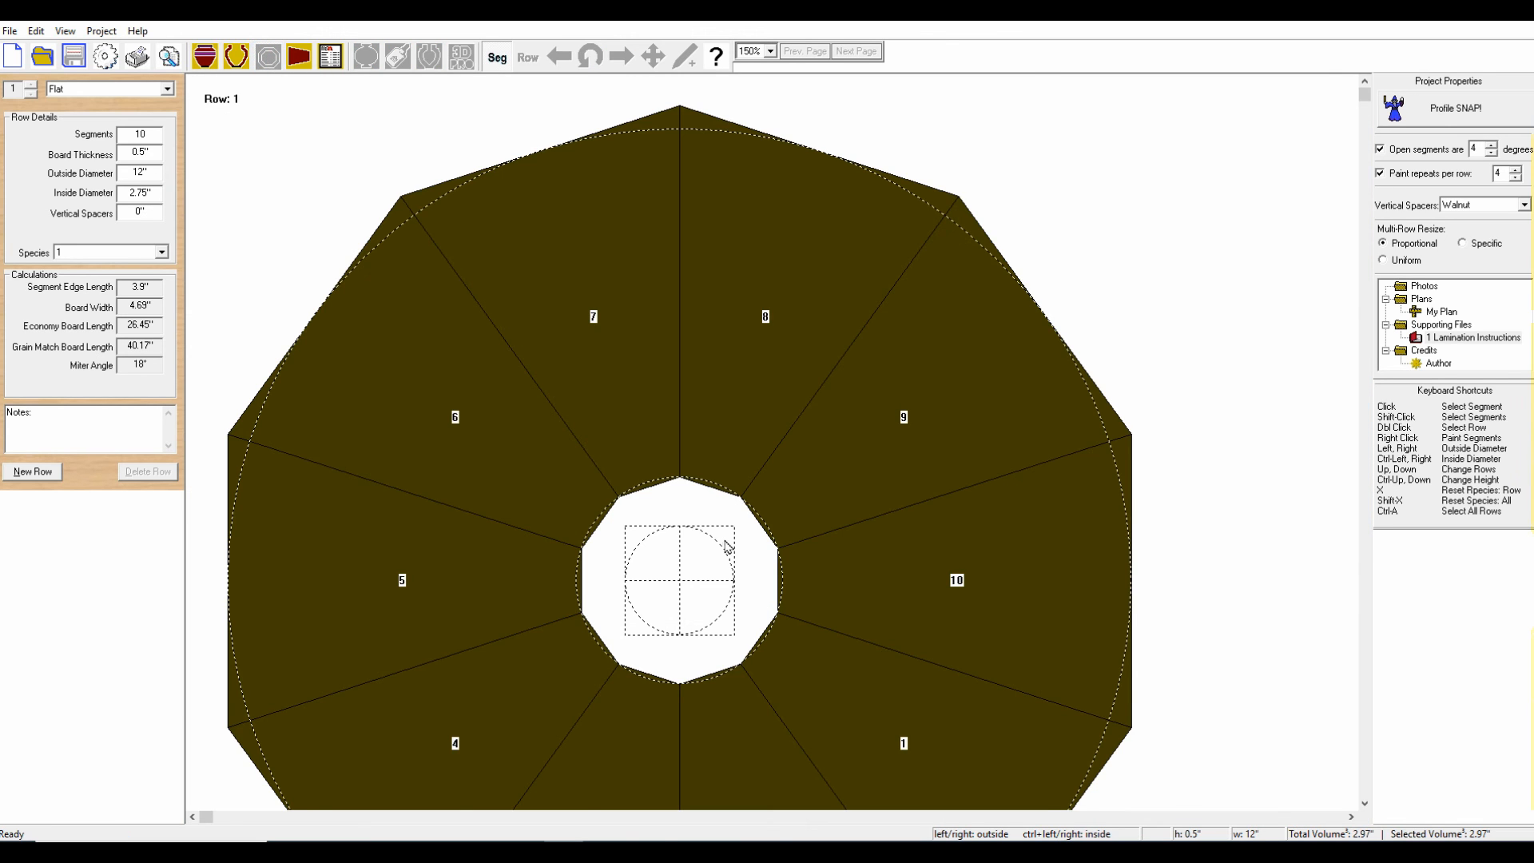
pyautogui.scroll(-1, 727, 555)
pyautogui.scroll(-1, 727, 559)
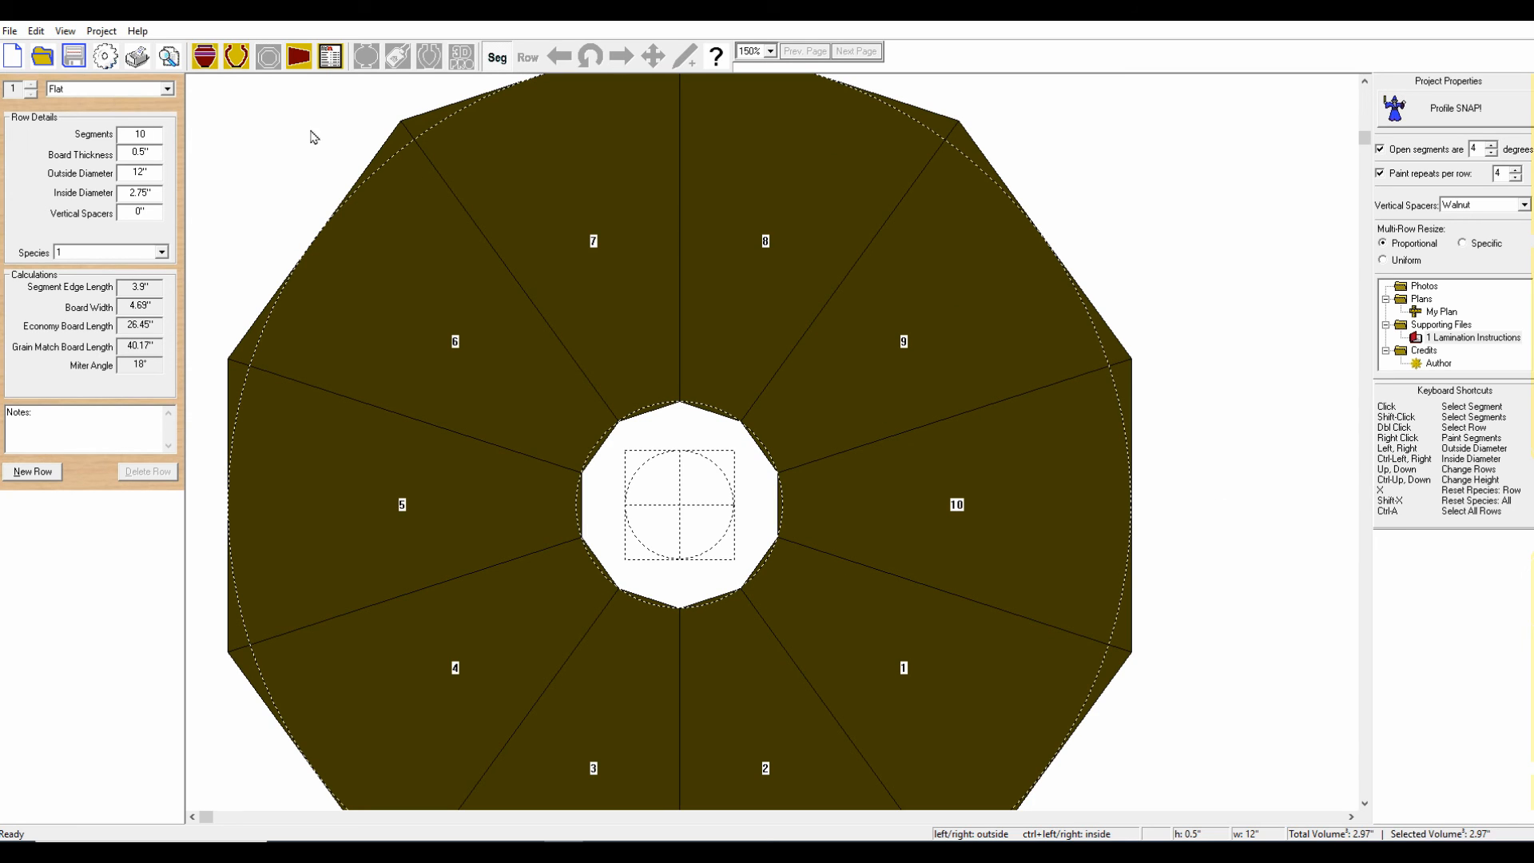
pyautogui.click(206, 57)
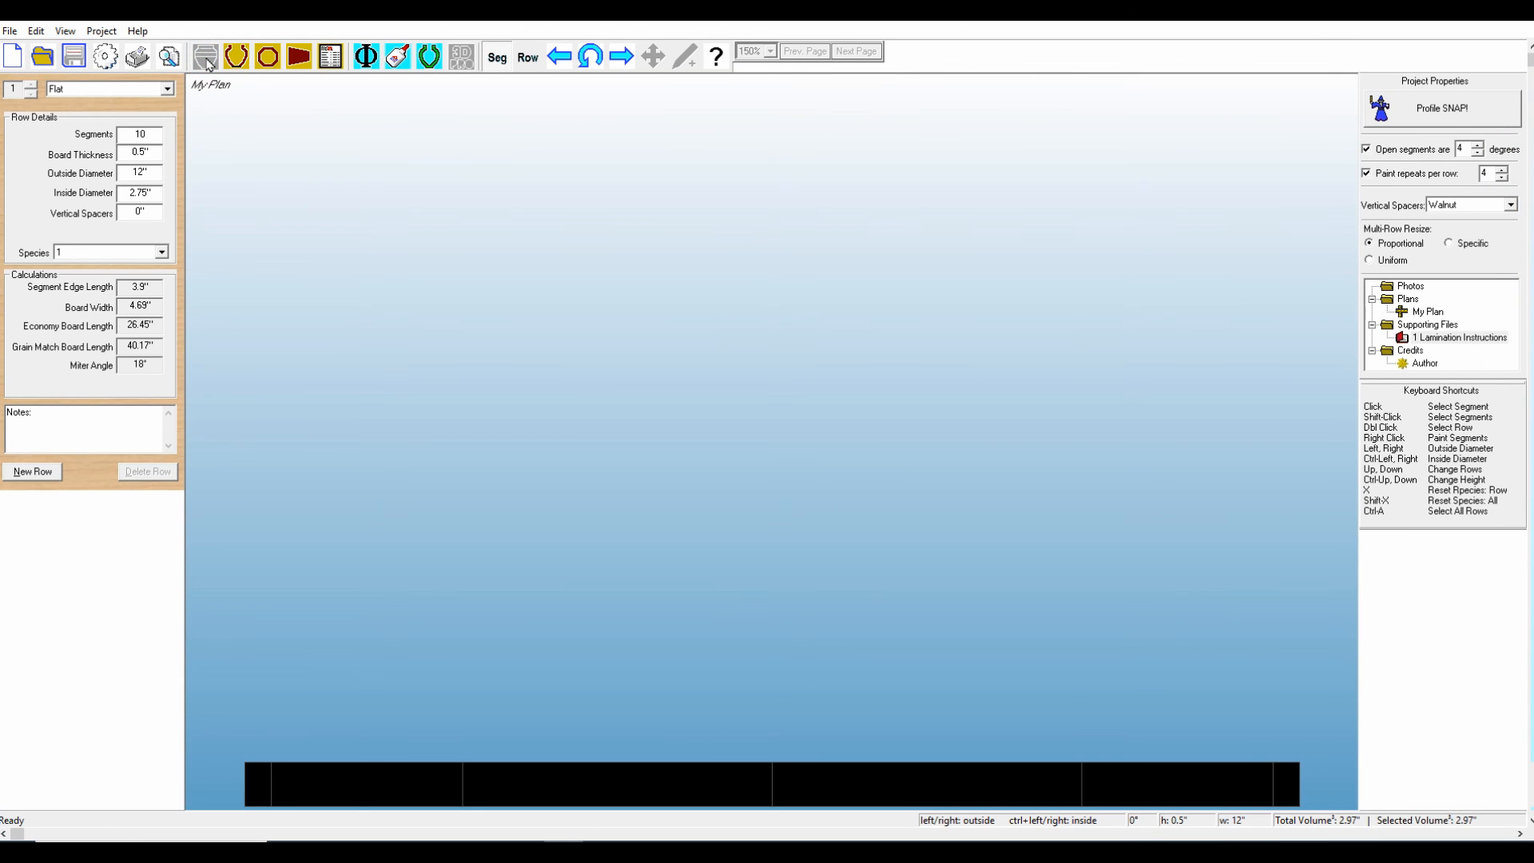